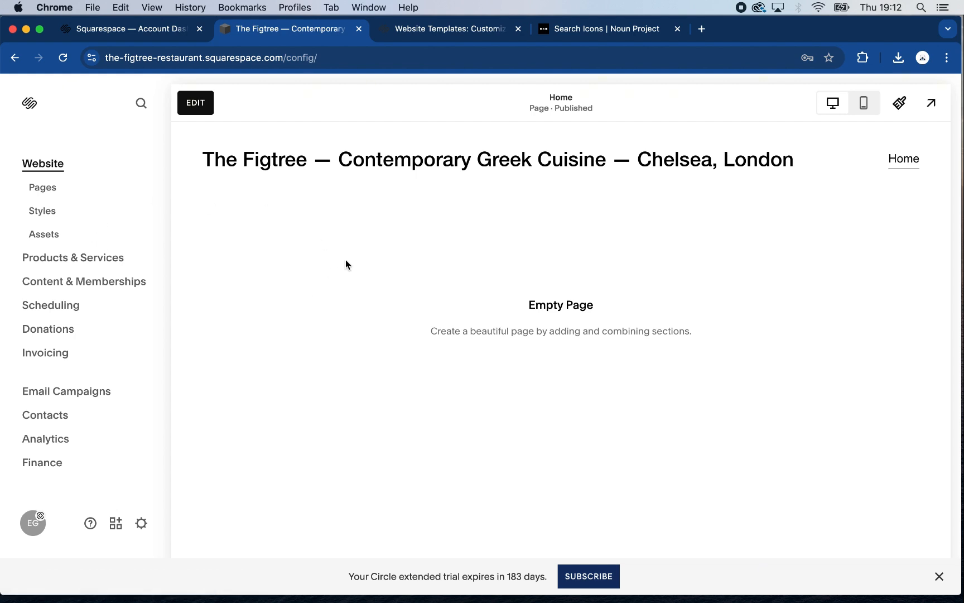
Upload The-Figtree.png from the desktop folder as the logo image in the Home page's site header
click(197, 103)
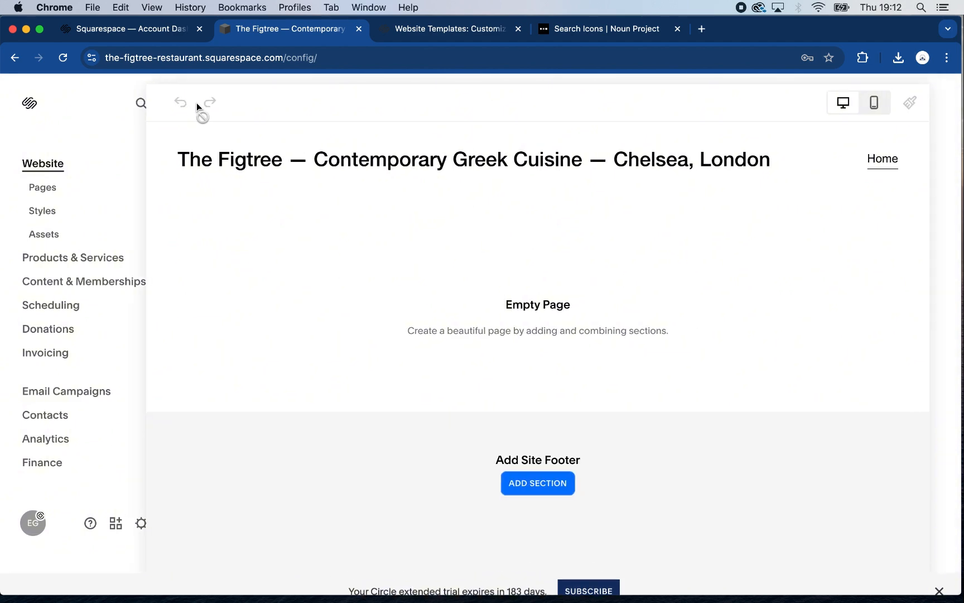
mouse_move(215, 150)
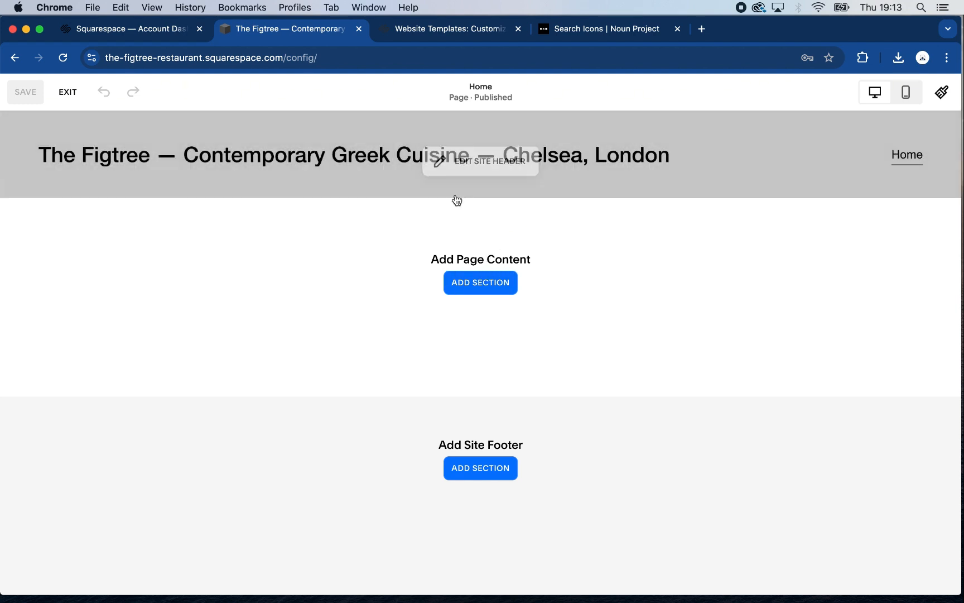
click(481, 160)
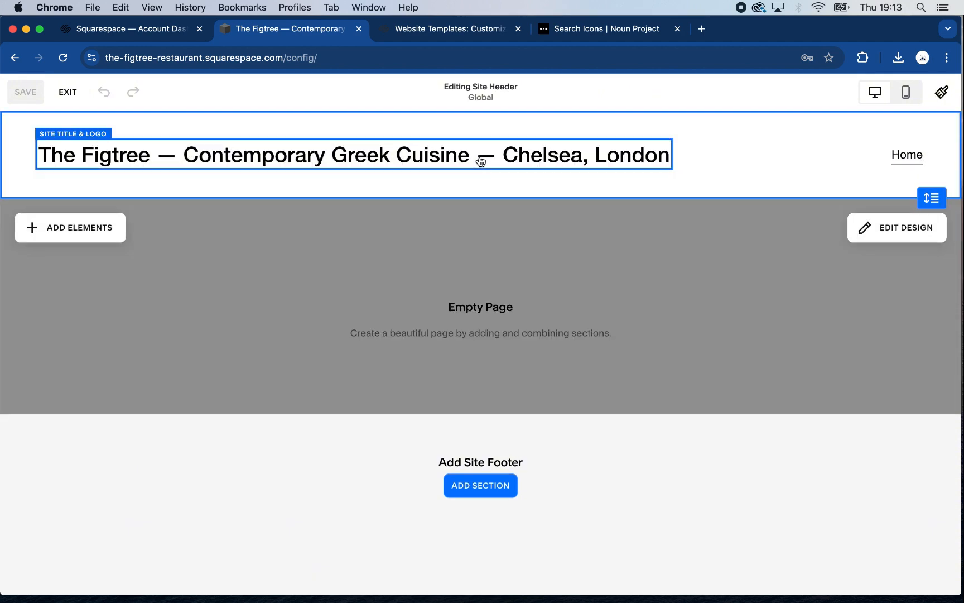
click(381, 157)
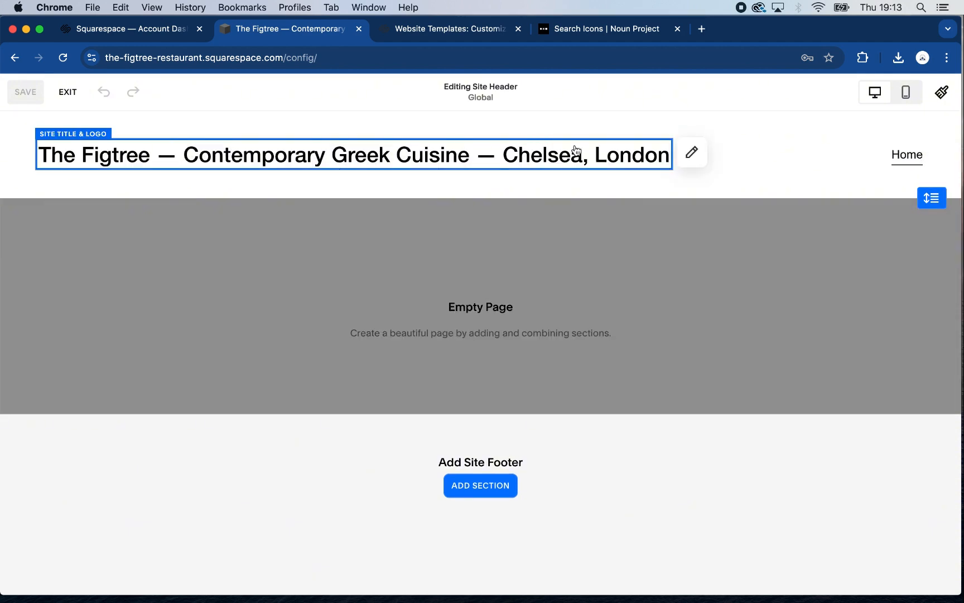
click(691, 154)
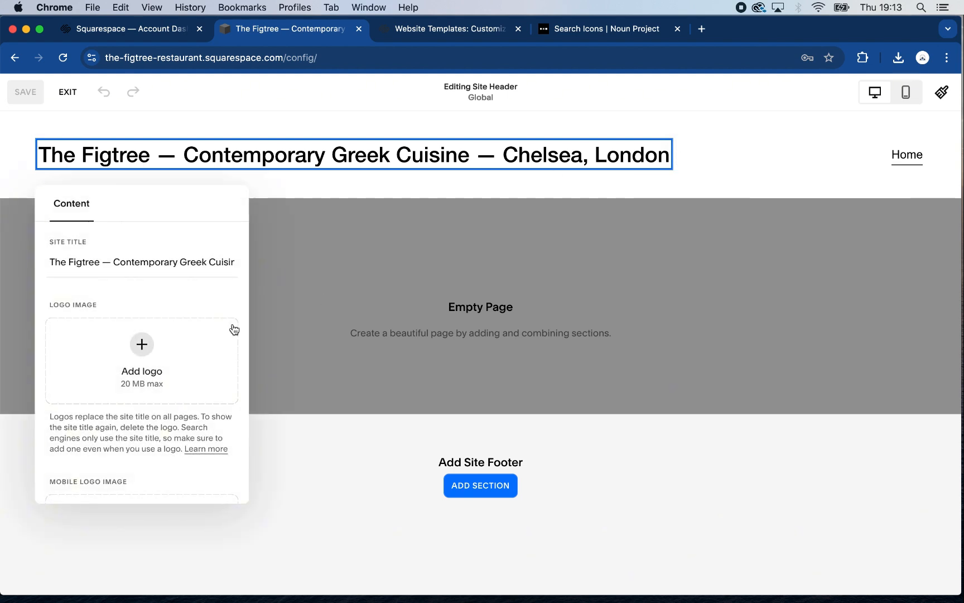
click(143, 346)
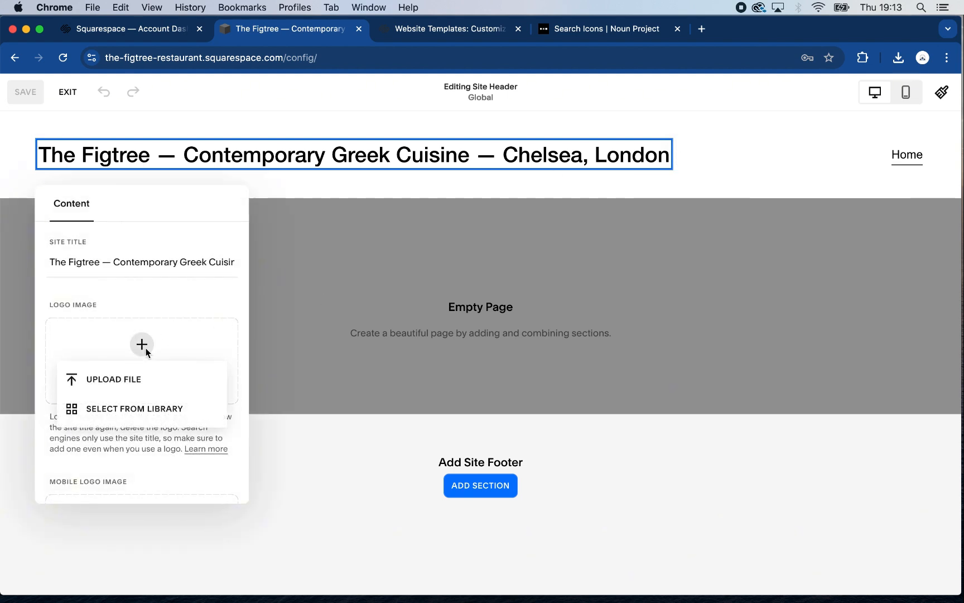
click(139, 380)
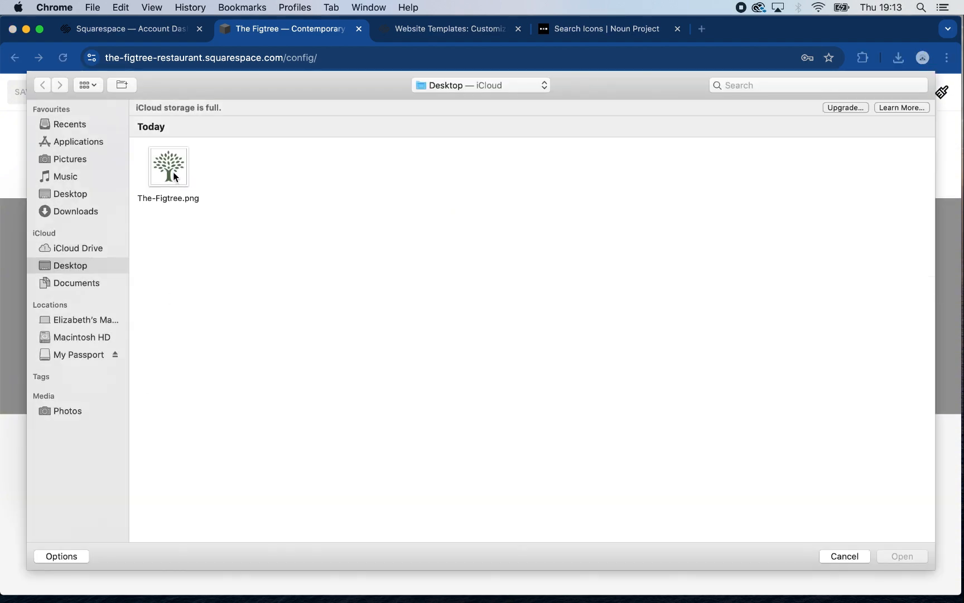
click(173, 176)
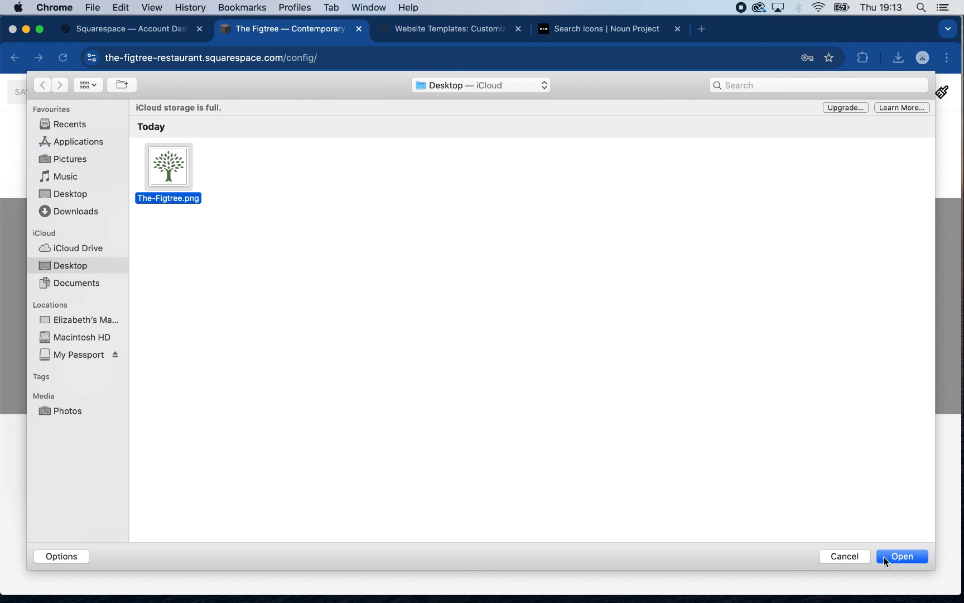
click(885, 557)
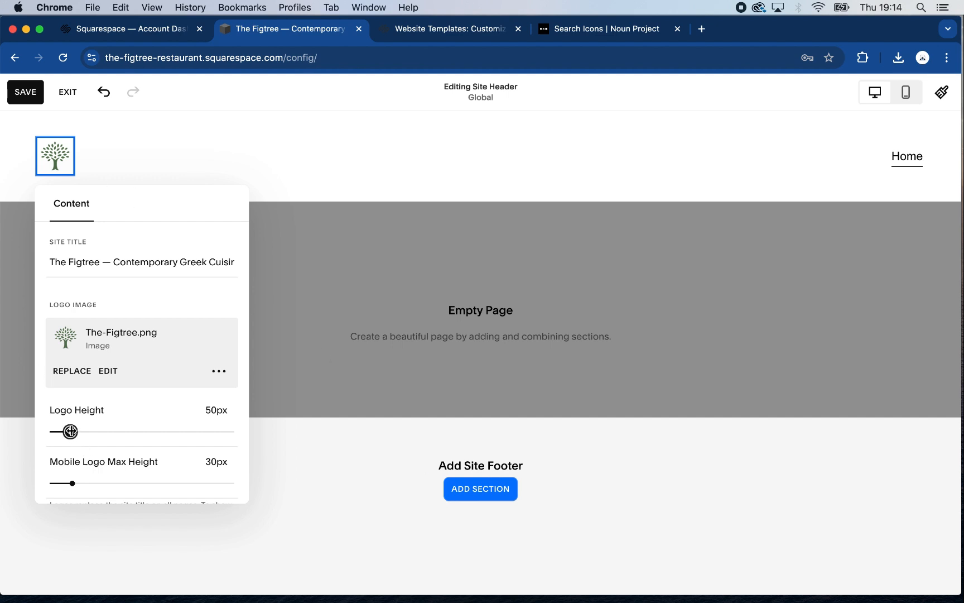
Set the logo height to 89px and the mobile logo max height to 50px, saving the header and checking it in mobile view
drag(70, 432, 93, 431)
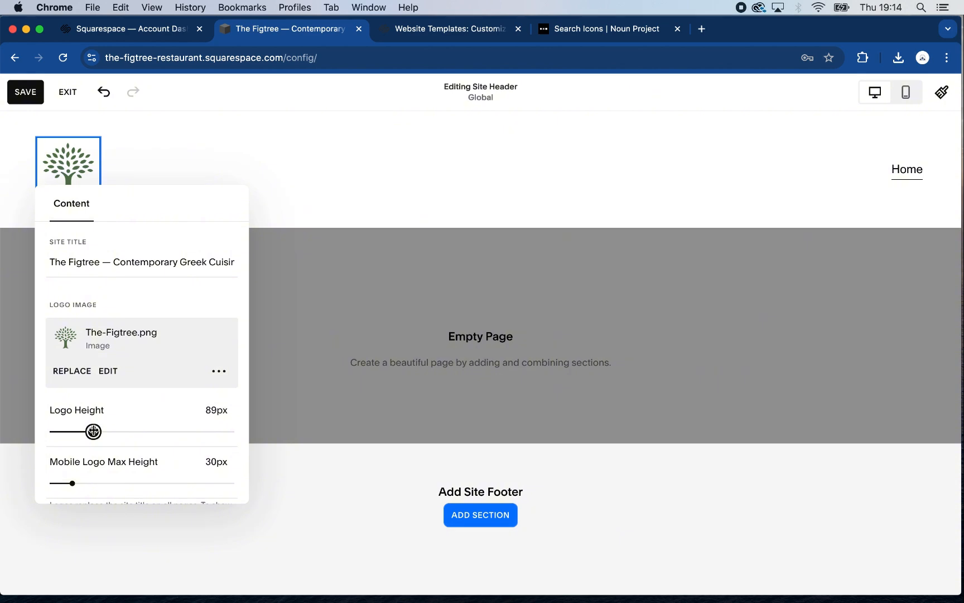
scroll(139, 455, down, 3)
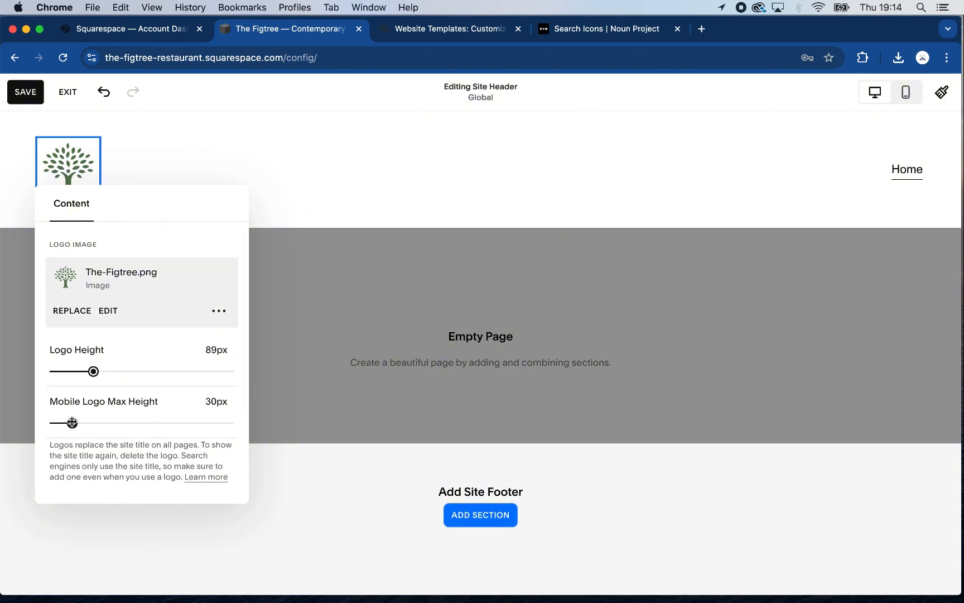
click(72, 422)
drag(72, 422, 97, 423)
click(31, 92)
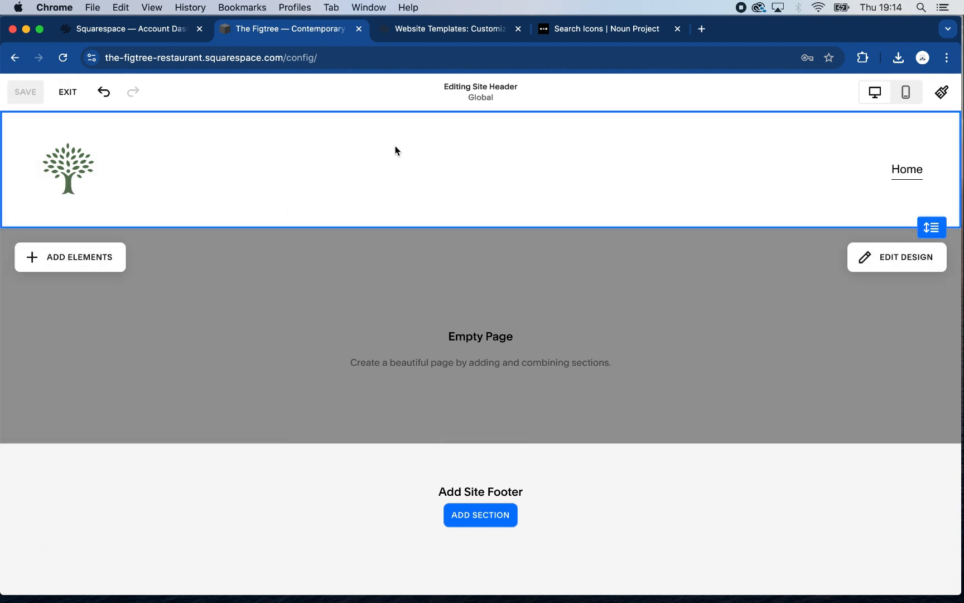
click(905, 94)
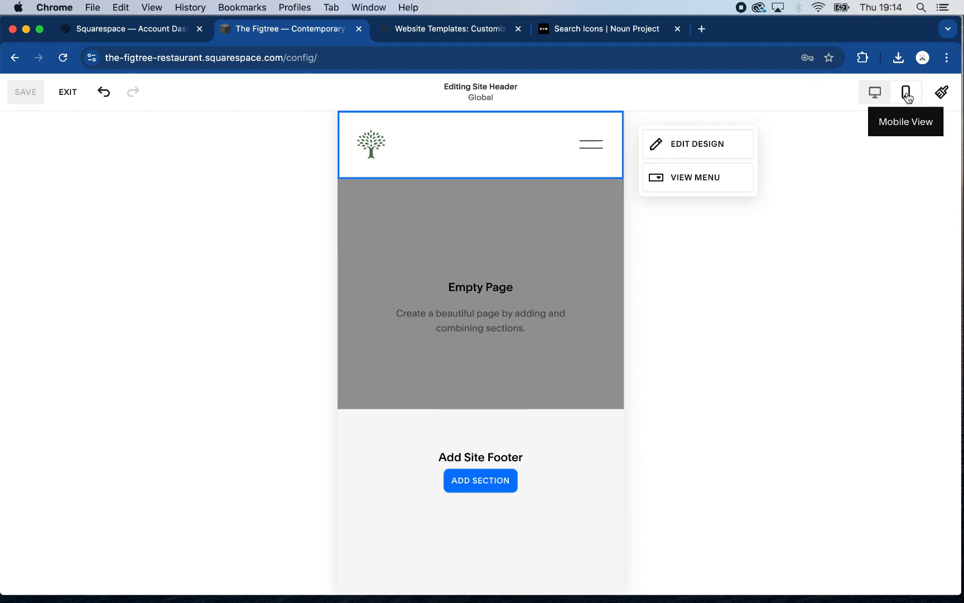
click(872, 98)
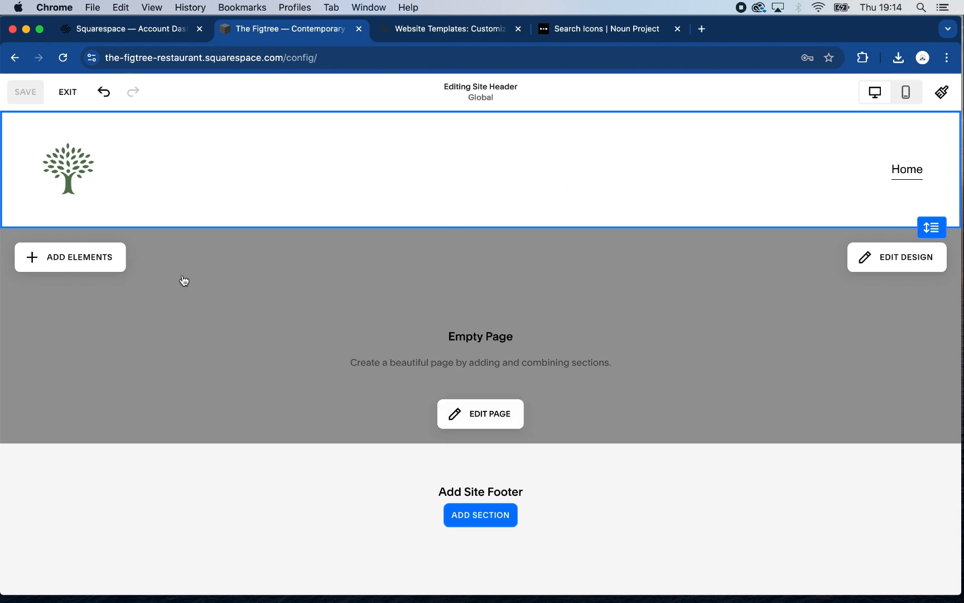
Try a button element in the site header, replace it with social links, and save the changes
click(66, 256)
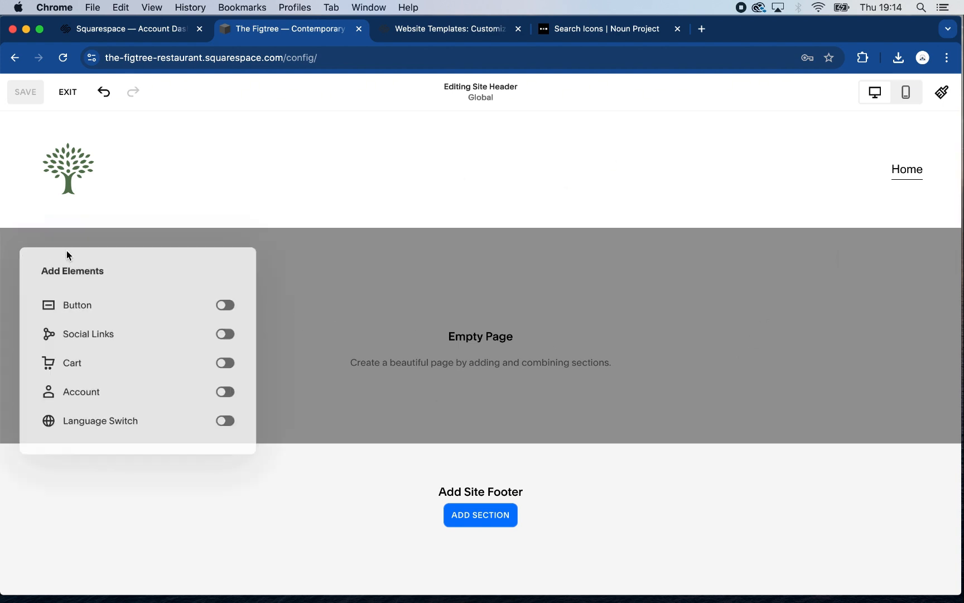
click(226, 305)
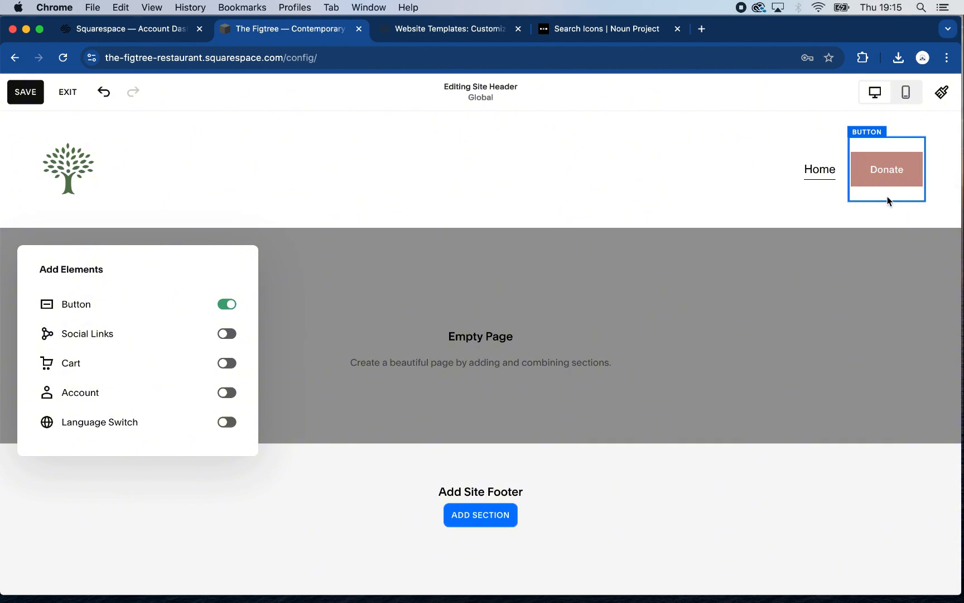
click(230, 308)
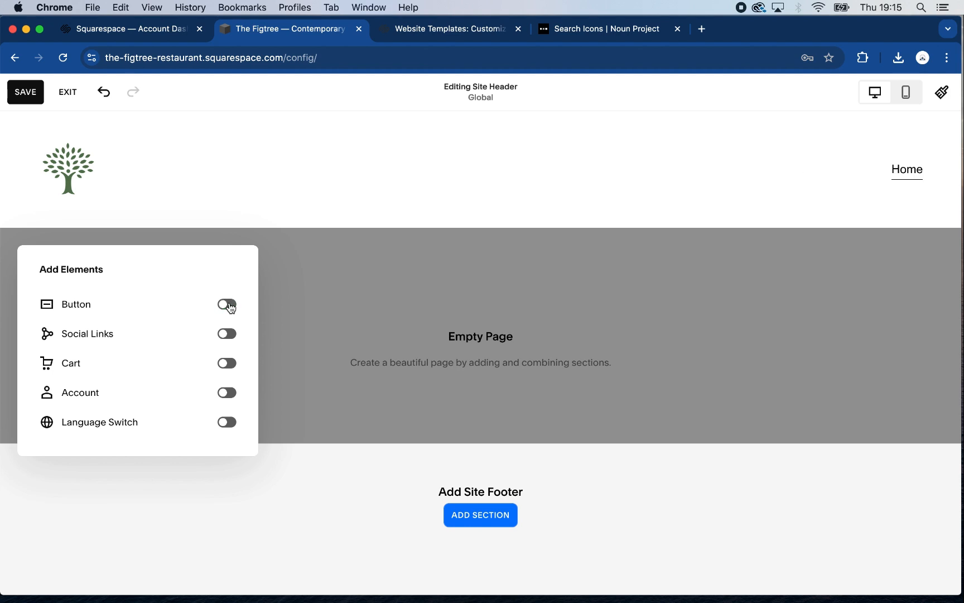
click(224, 337)
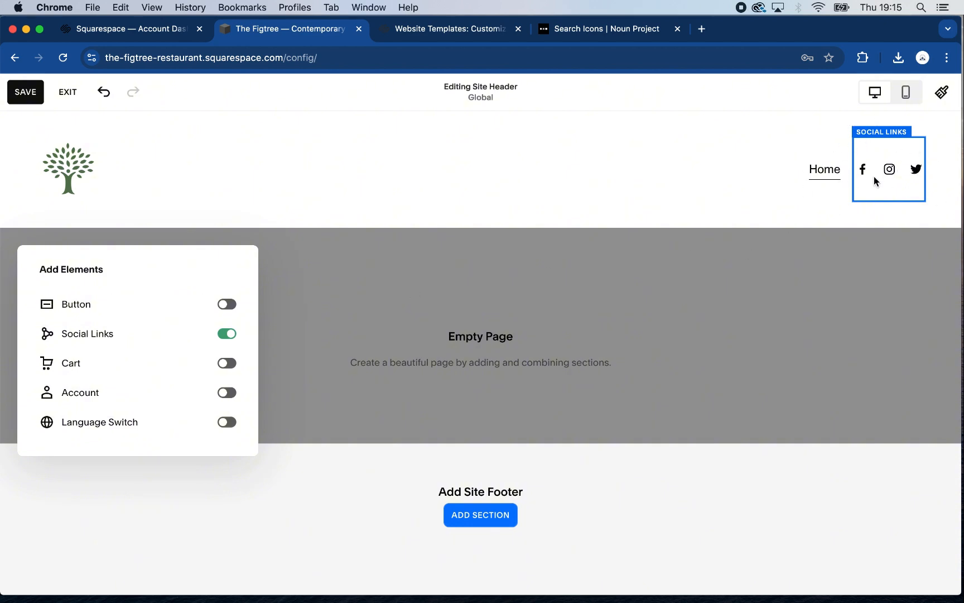
click(26, 93)
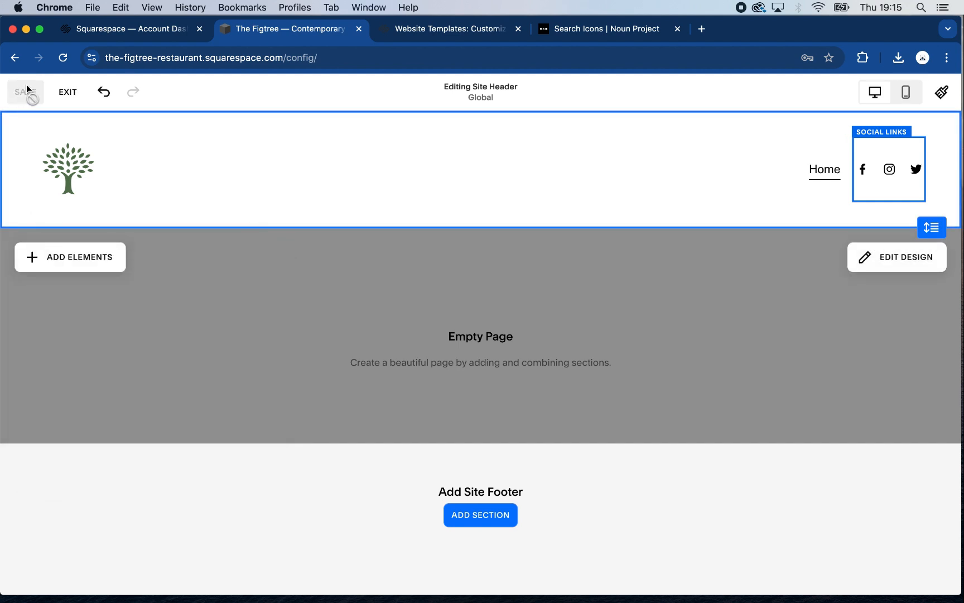
Leave editing mode in mobile view and open the navigation menu to check the social links
click(905, 94)
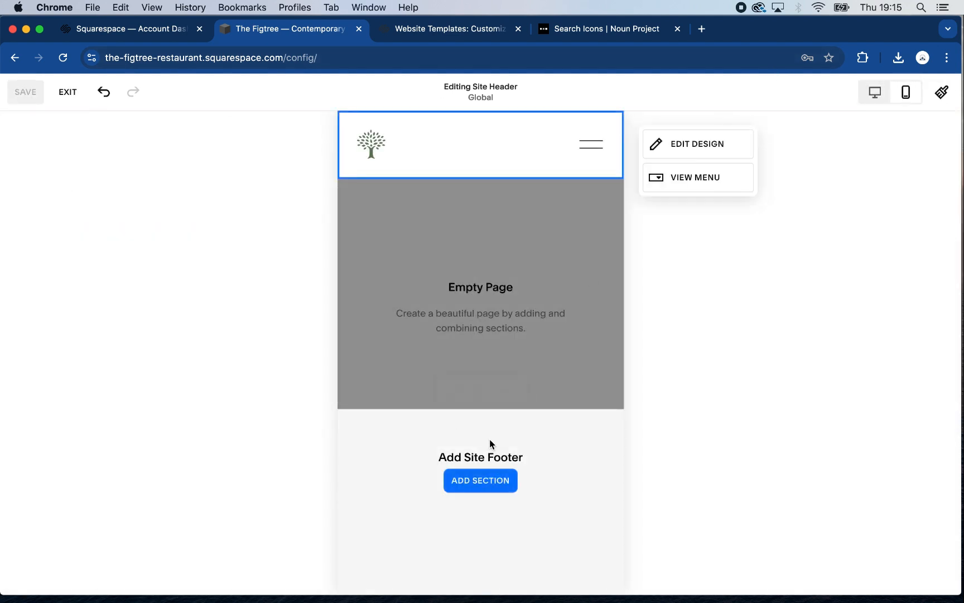
click(595, 144)
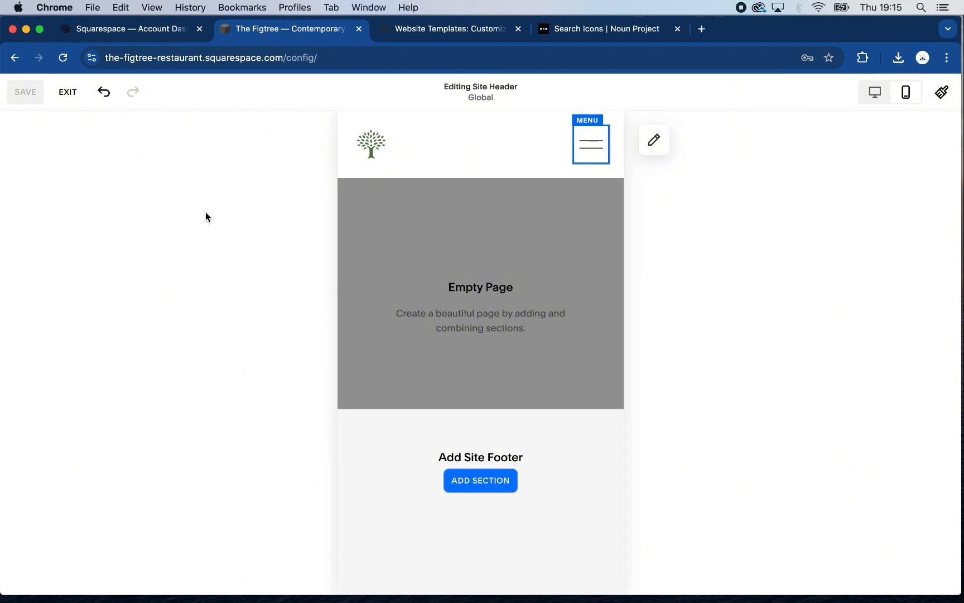
click(67, 93)
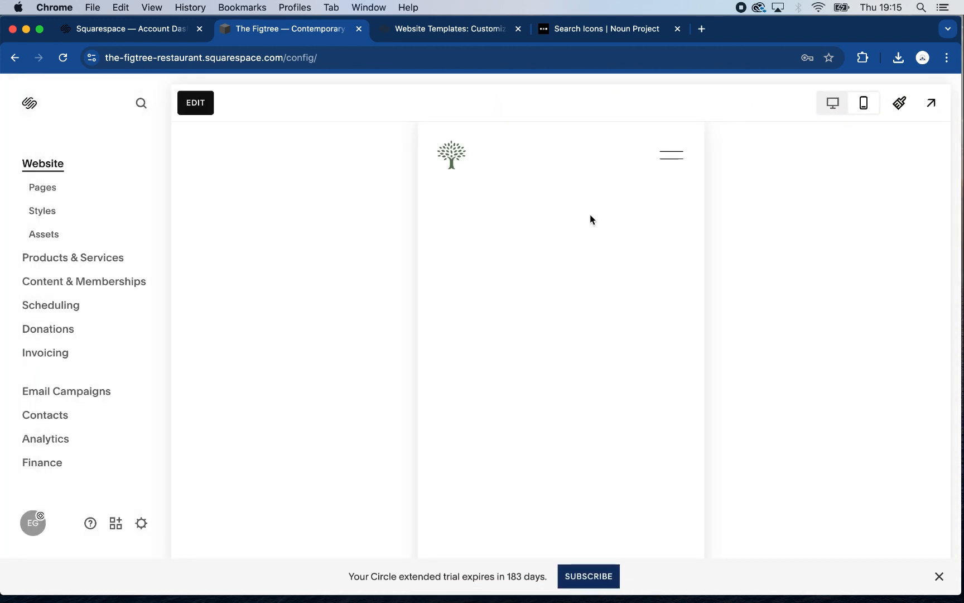
click(673, 155)
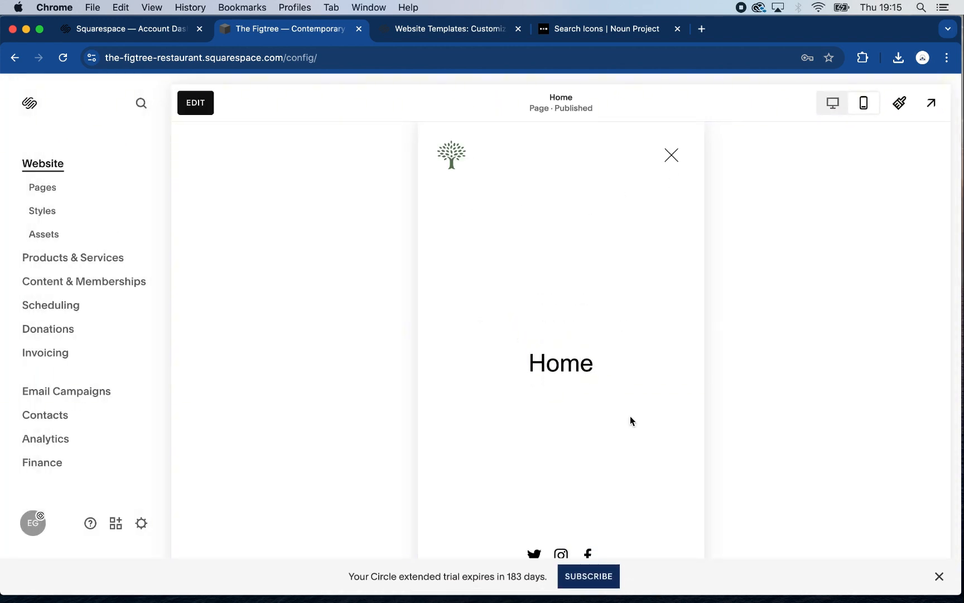
Dismiss the trial expiry reminder and hide the banner about publishing the site
click(939, 579)
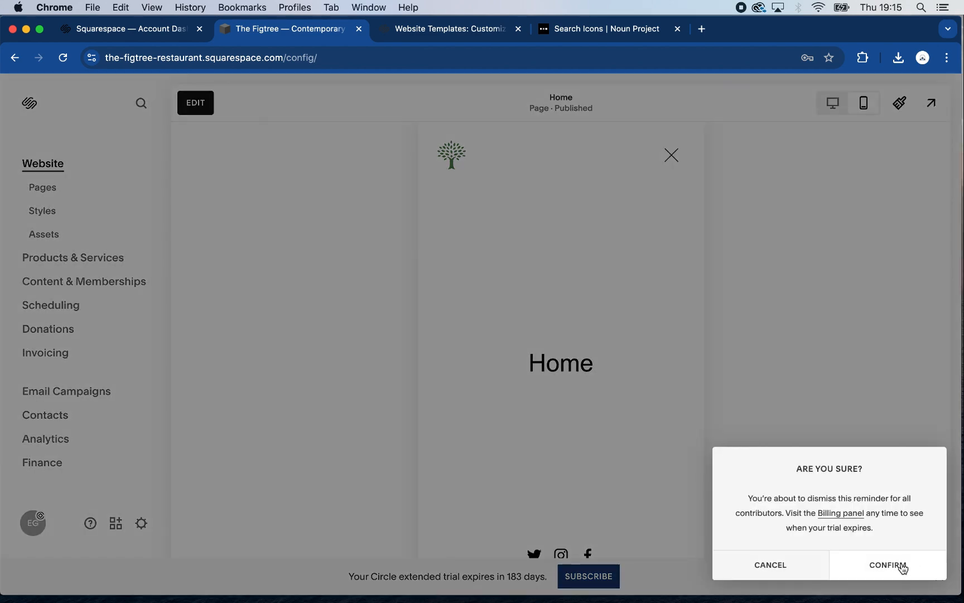
click(903, 567)
click(940, 579)
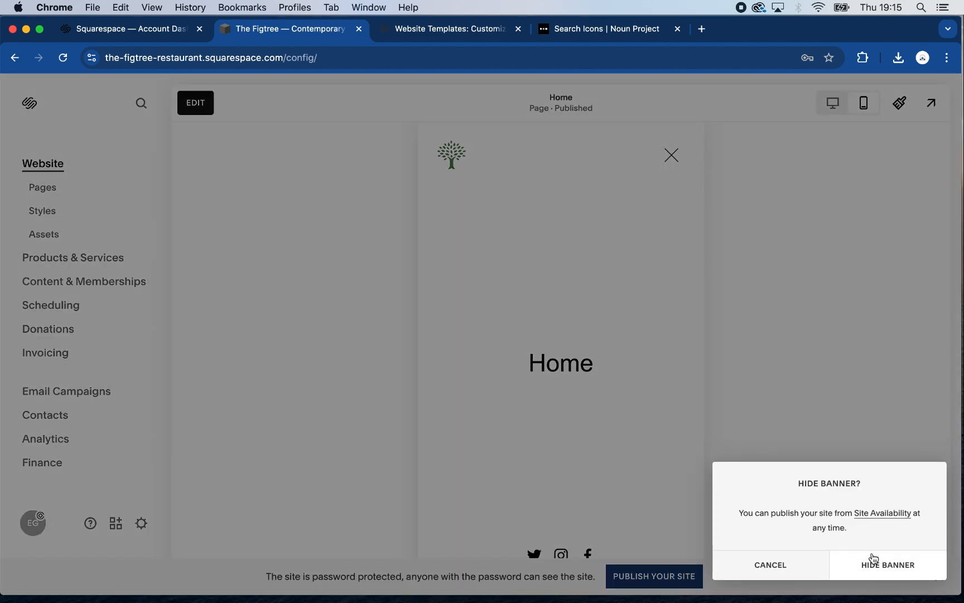
click(882, 562)
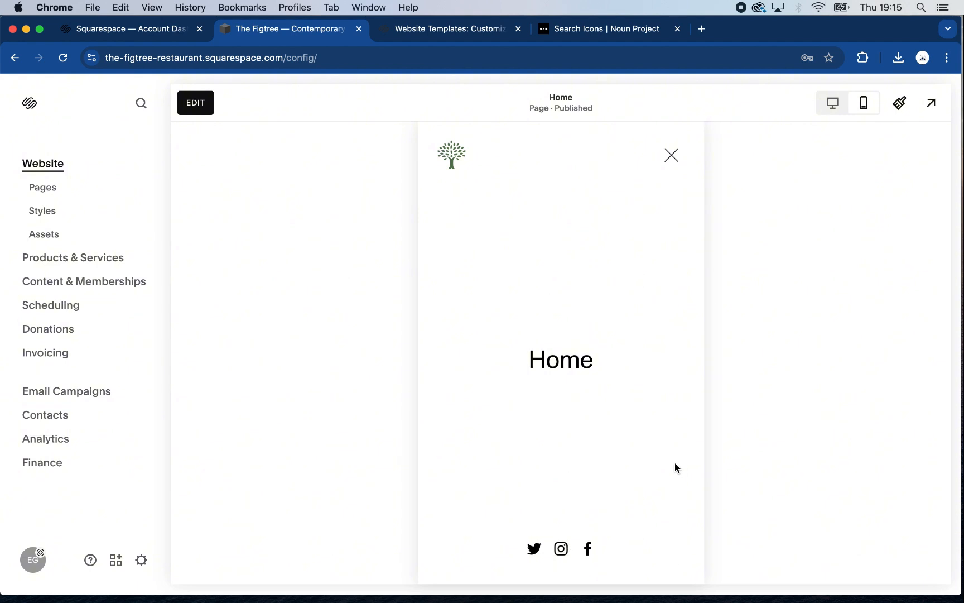
Close the mobile menu, return to desktop view, and add the cart element to the site header
click(671, 158)
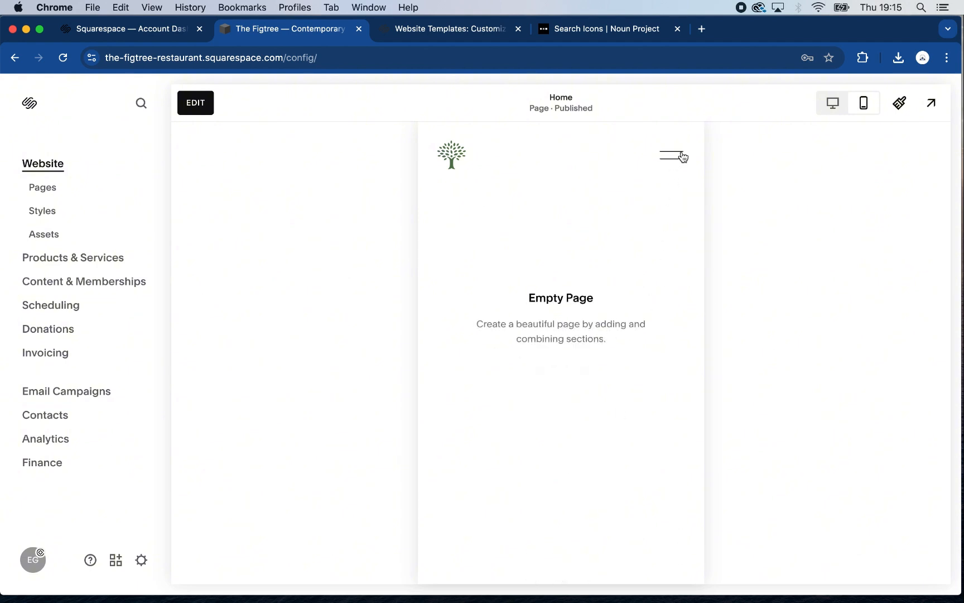
click(834, 111)
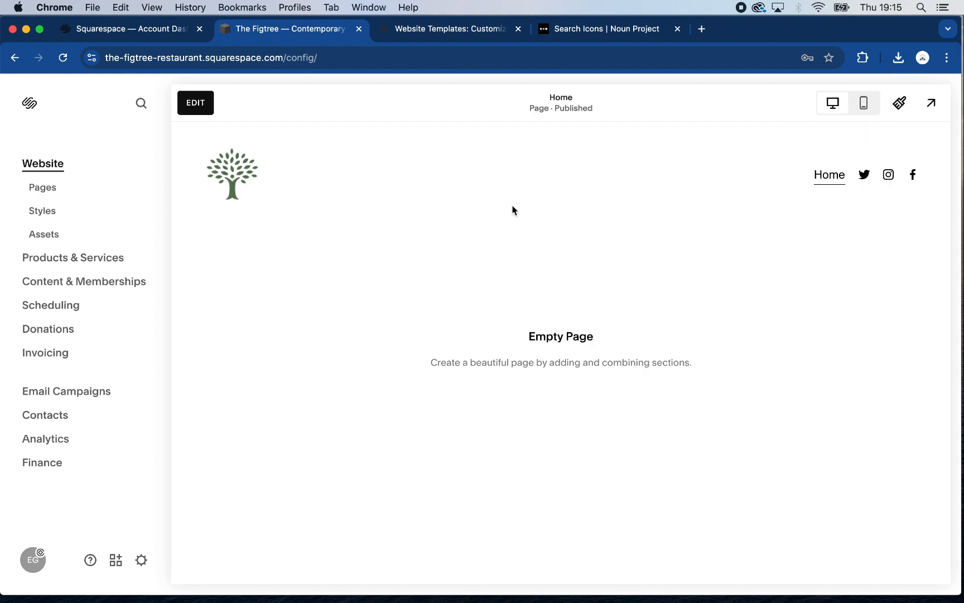
click(190, 106)
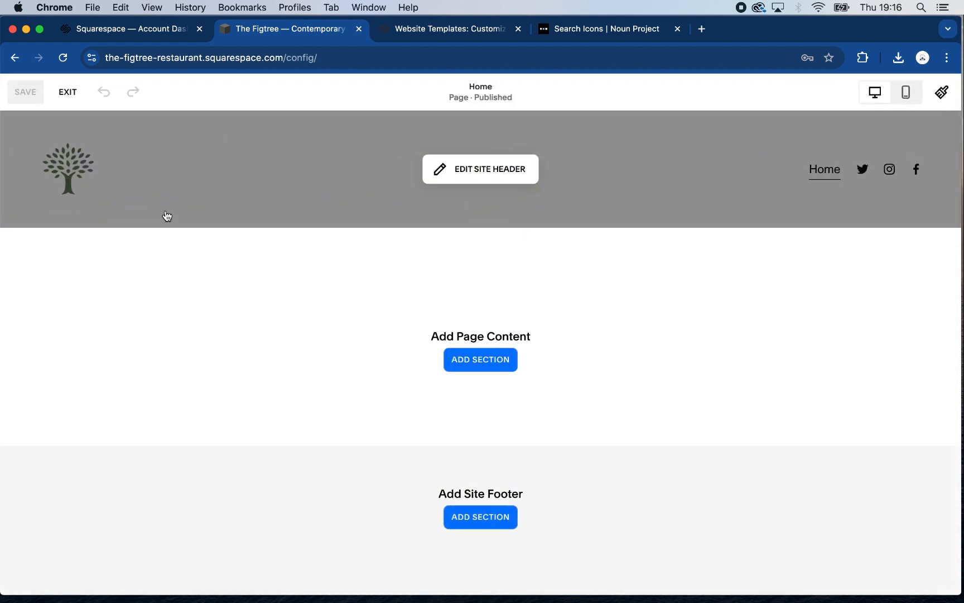
click(490, 173)
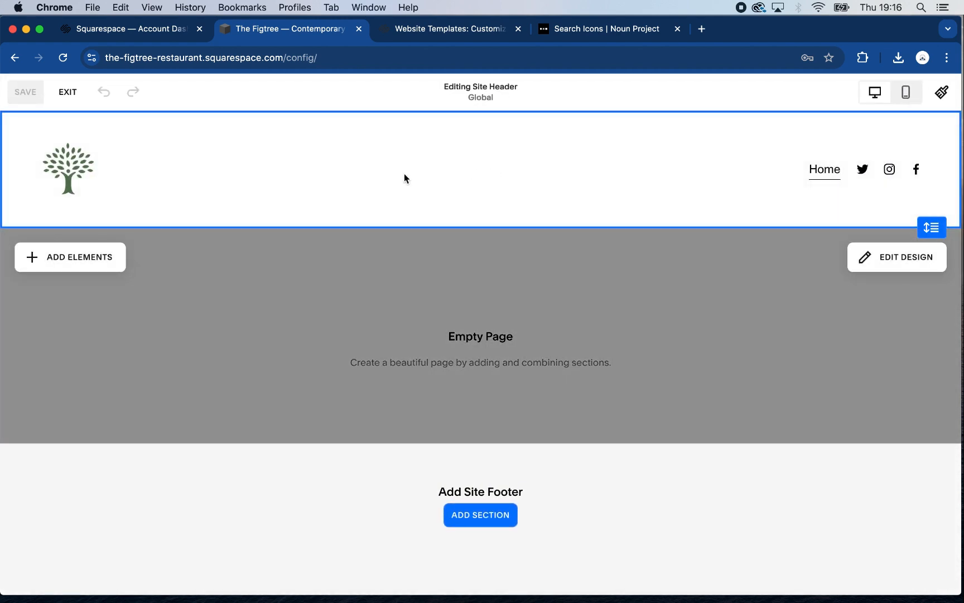
click(73, 256)
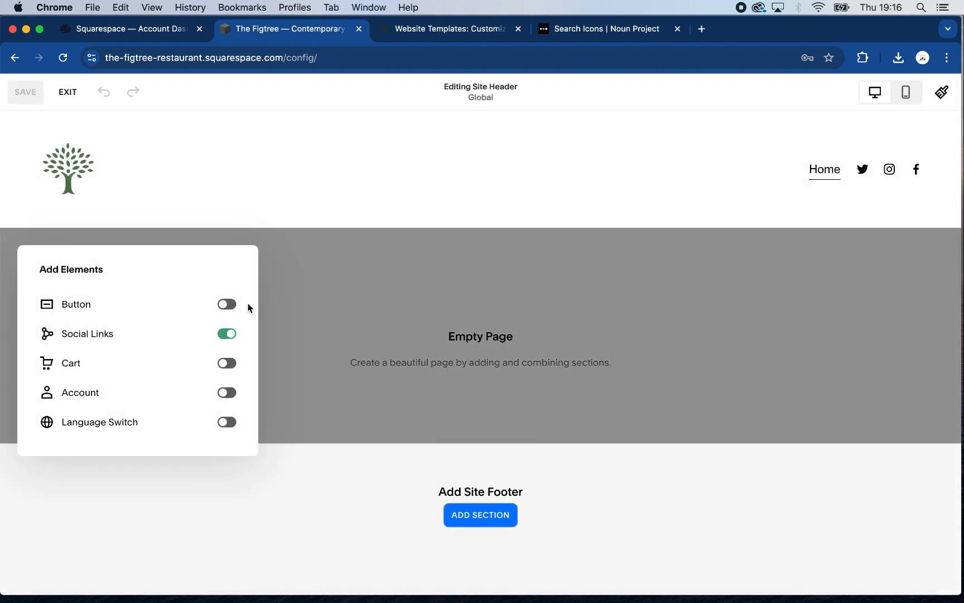
click(223, 364)
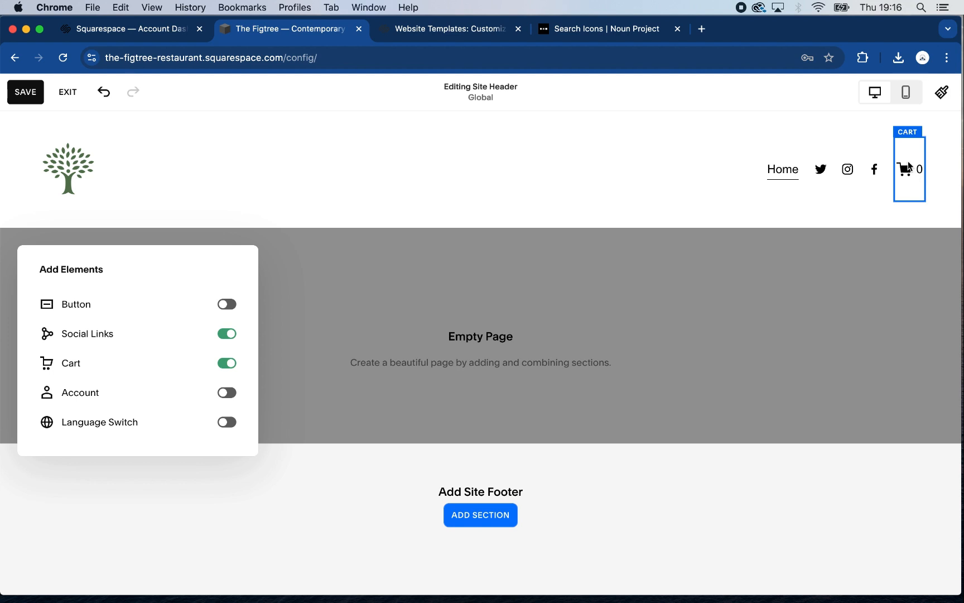
Try the account login element in the site header and remove it again
click(225, 395)
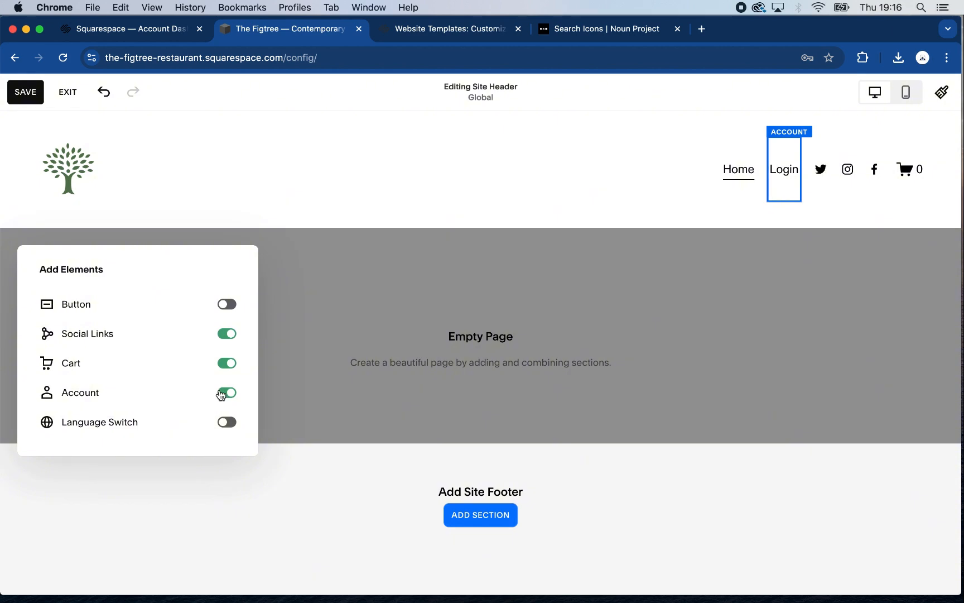
click(230, 395)
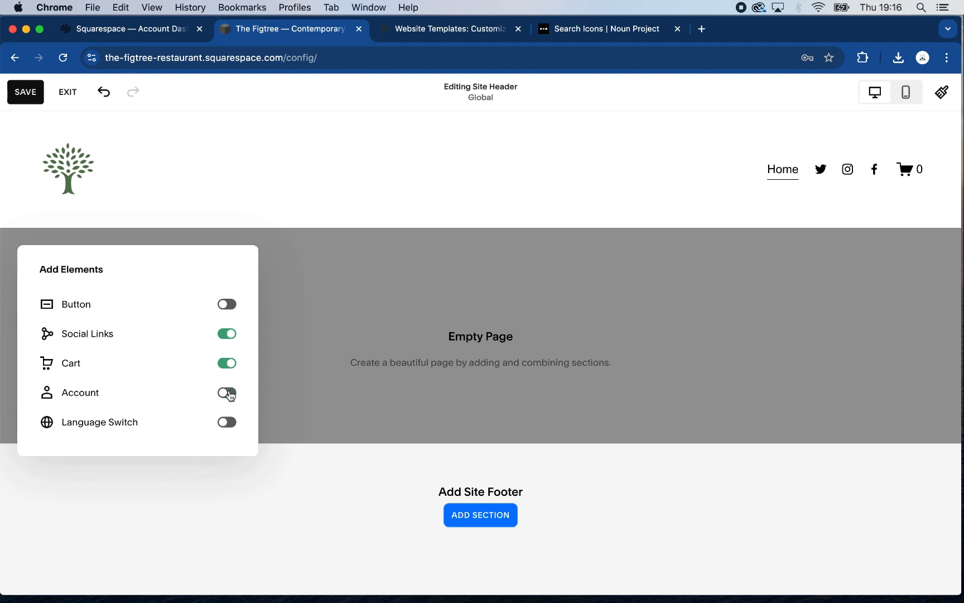
Remove the cart and social links from the site header, save the changes and leave editing mode
click(229, 365)
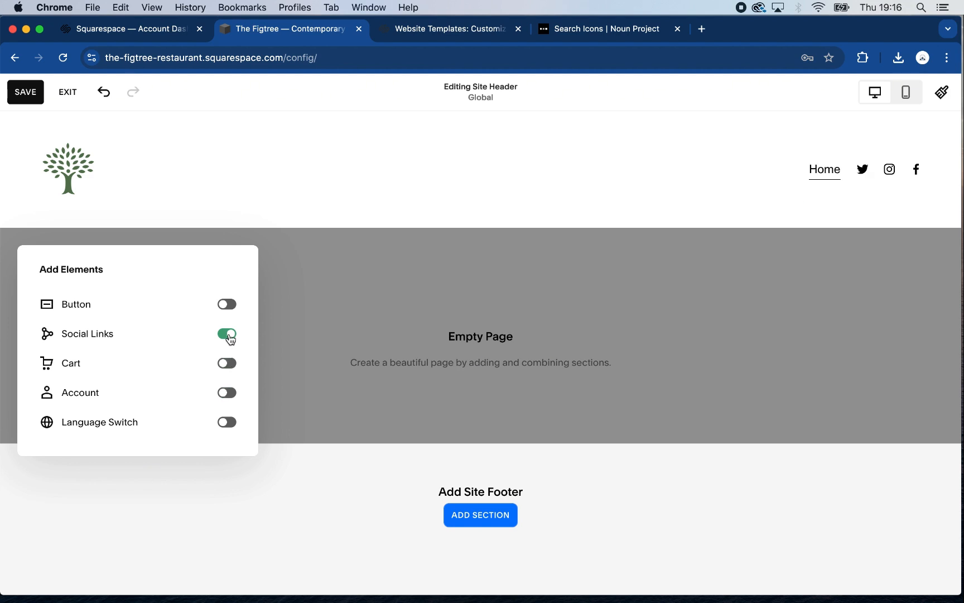
click(228, 333)
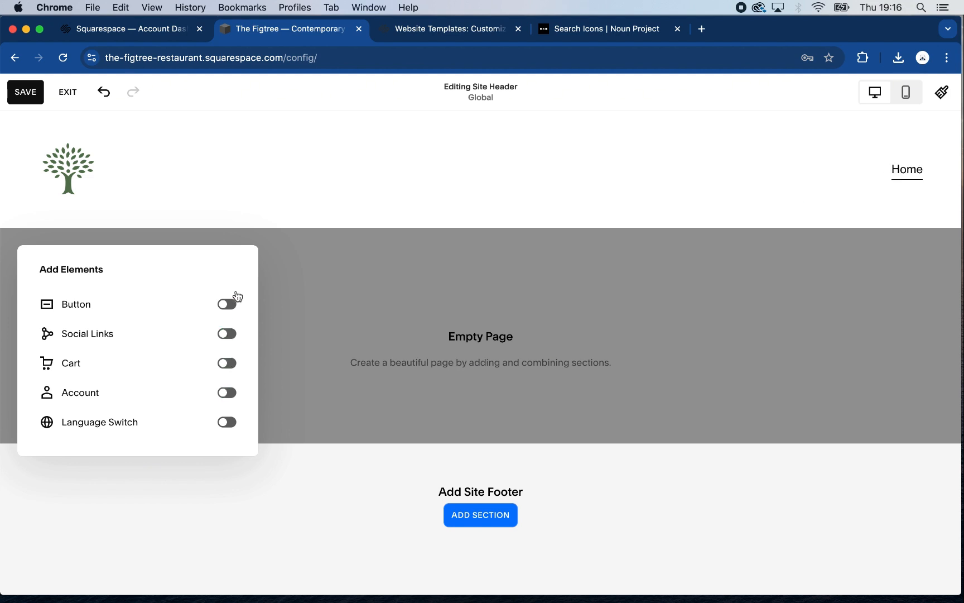
click(21, 98)
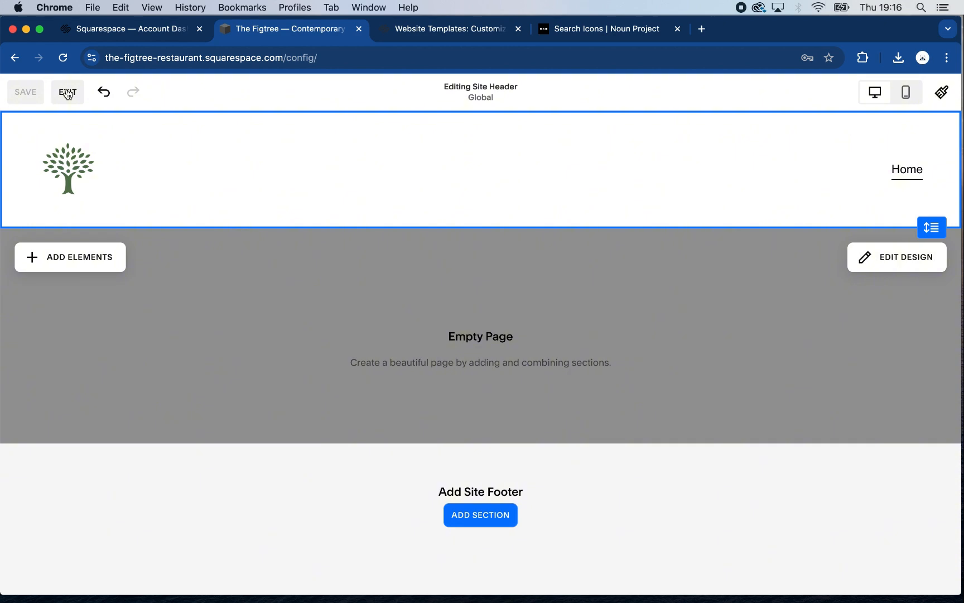
click(68, 93)
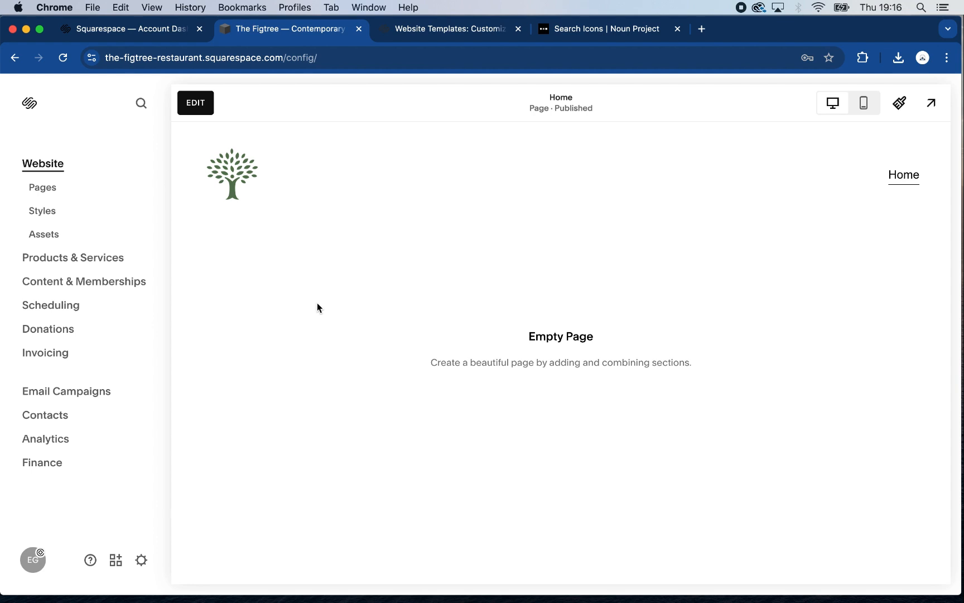
Add a blank page named Style Testing to the Not Linked section of the site's pages
click(48, 191)
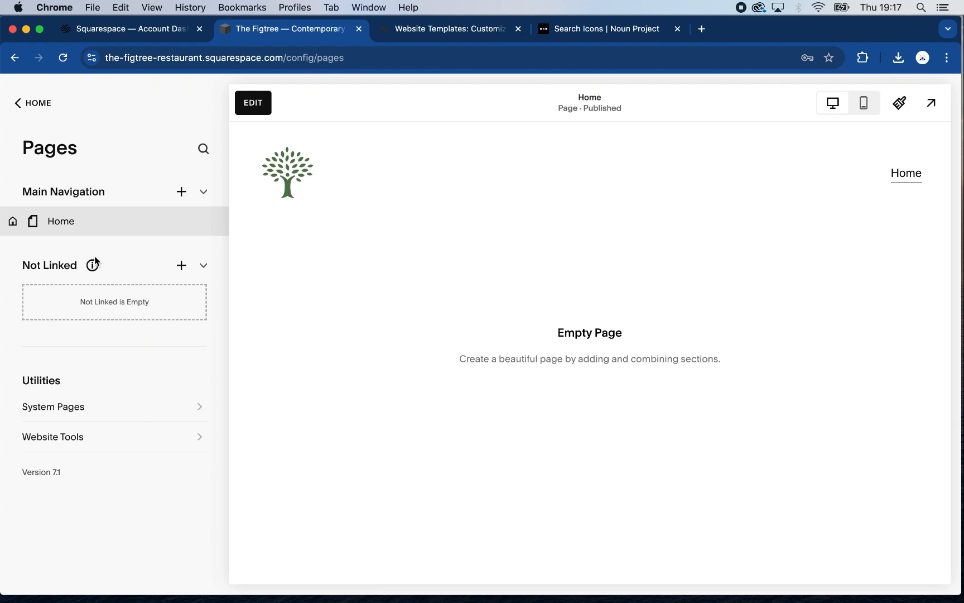
click(181, 266)
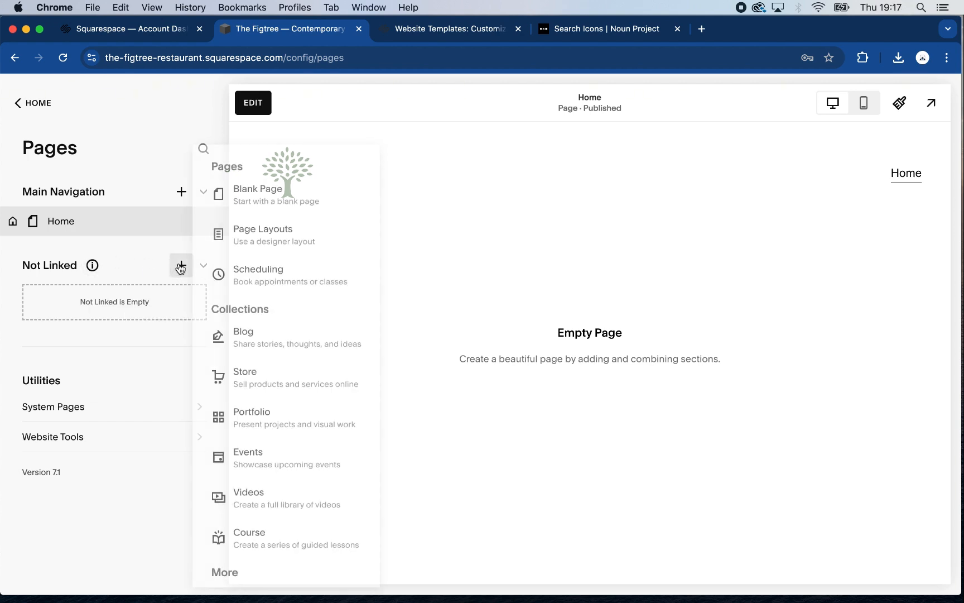
click(260, 198)
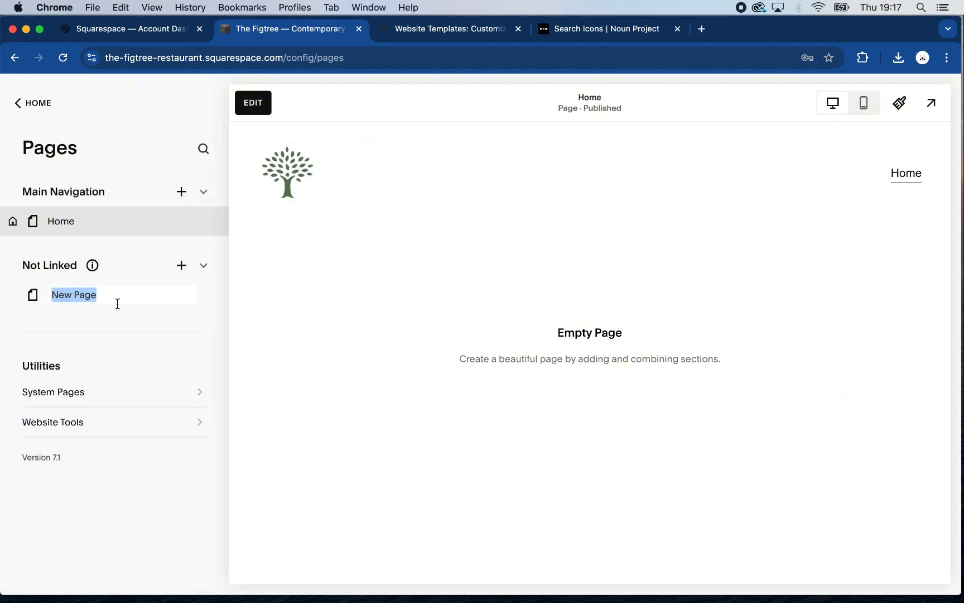
text(Style Te)
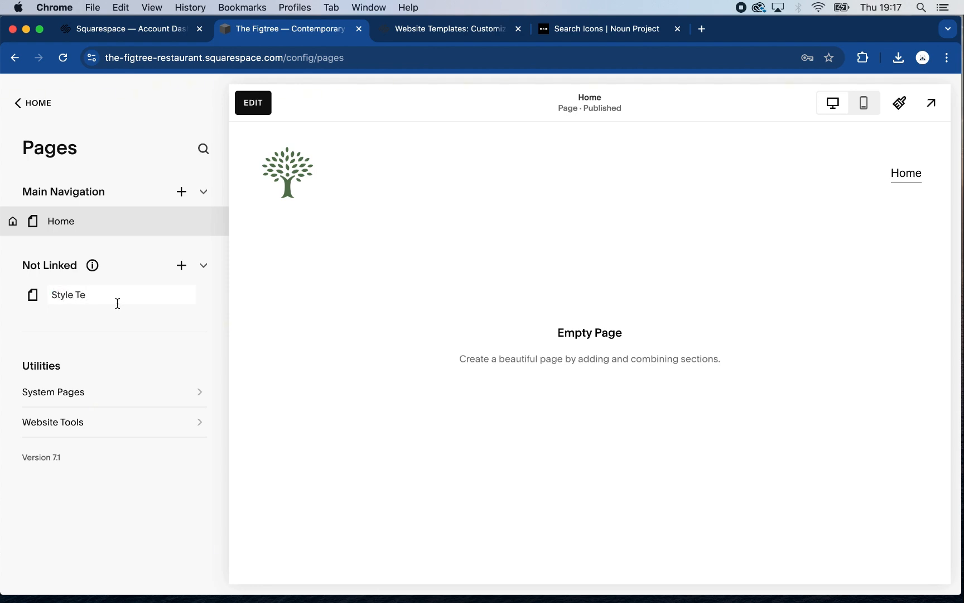
text(sting)
key(Return)
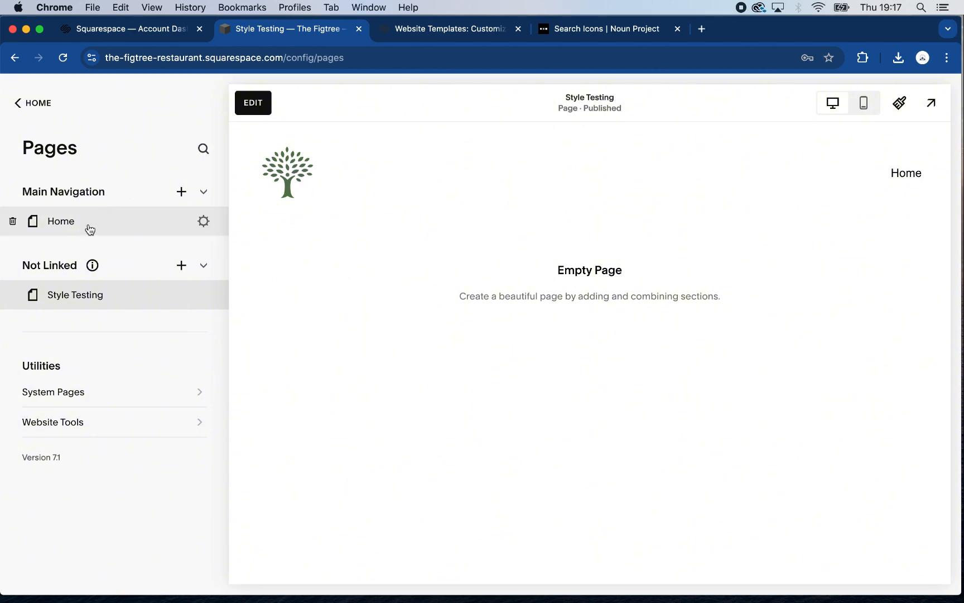
Change the home page's navigation title to HOME in its page settings and save
click(201, 224)
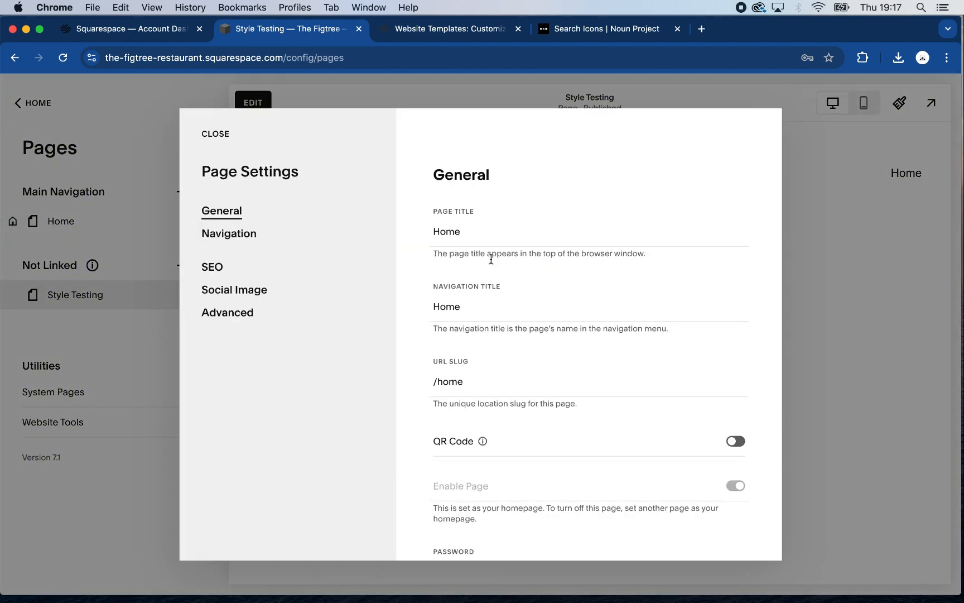
double_click(460, 308)
text(HOME)
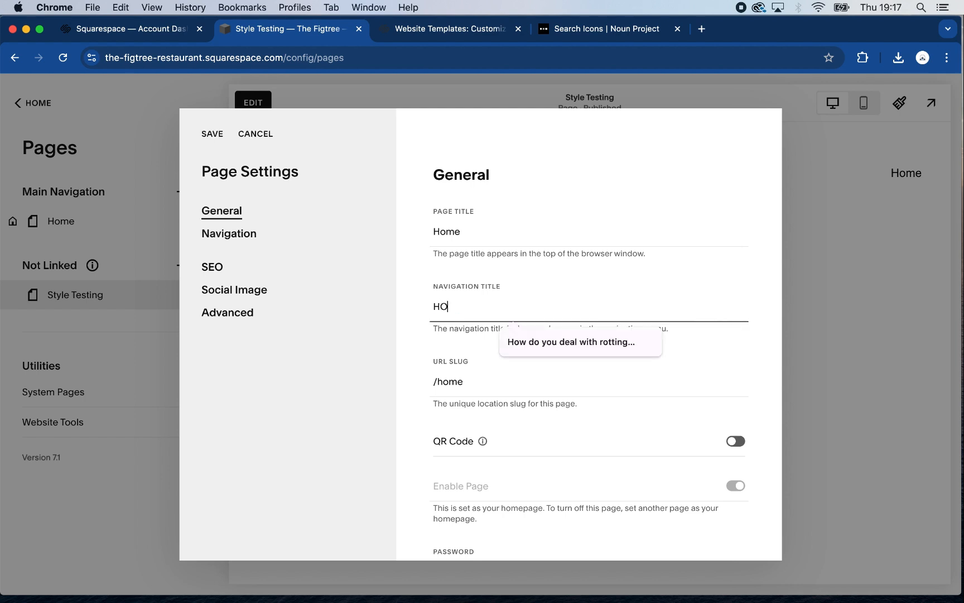
click(212, 135)
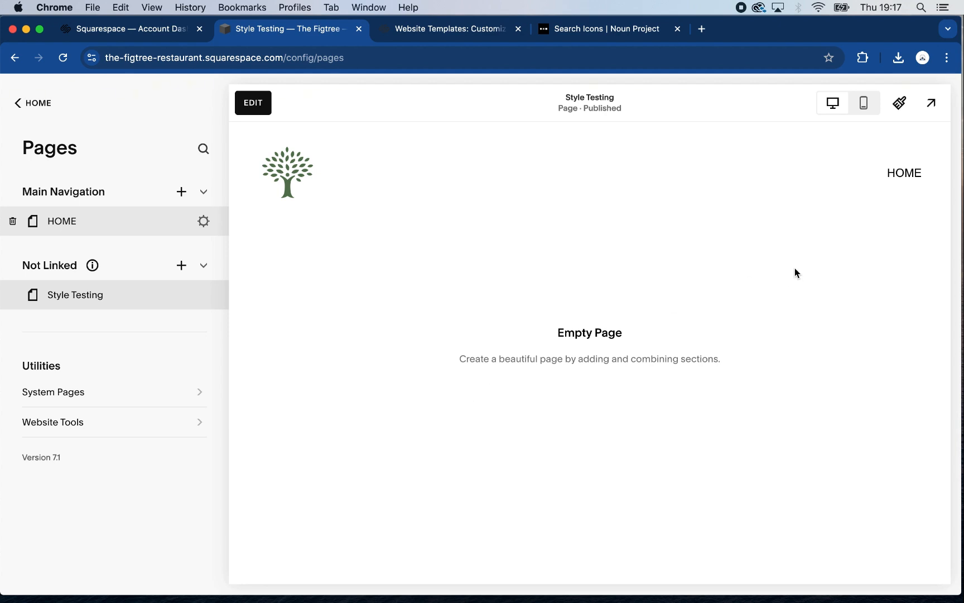
Add a blank page named ABOUT to the main navigation and place it below HOME
click(181, 194)
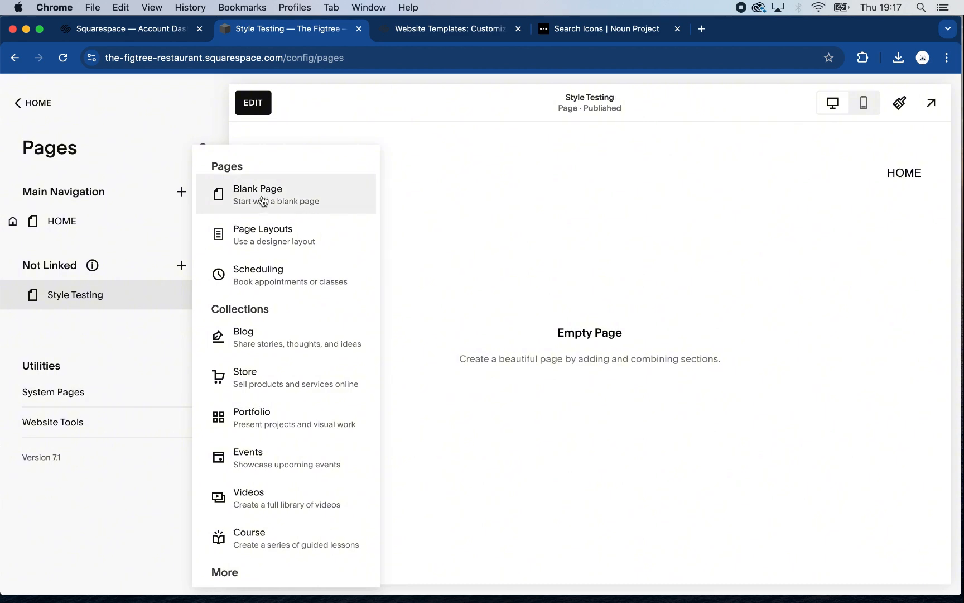
click(262, 200)
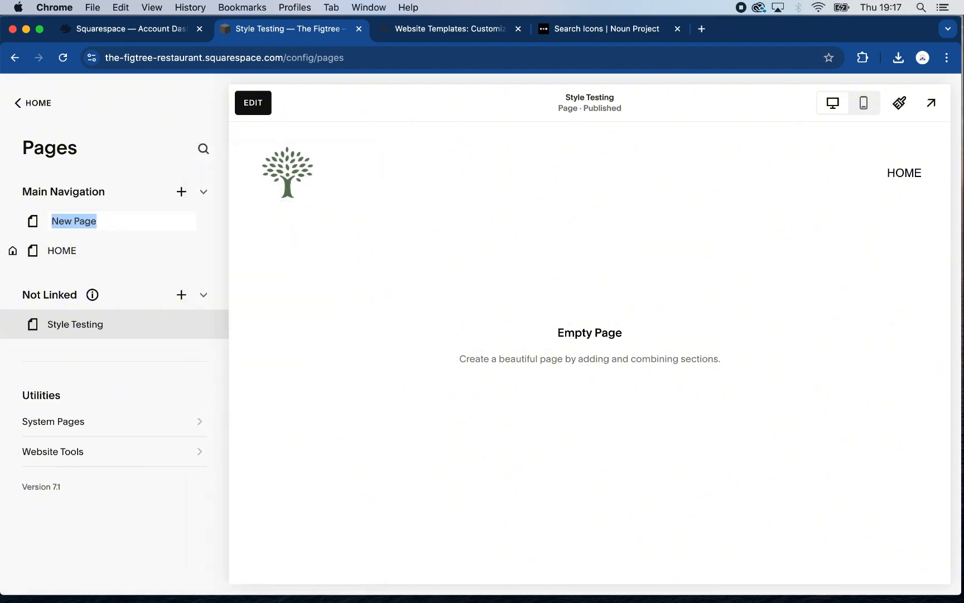
text(ABOUT)
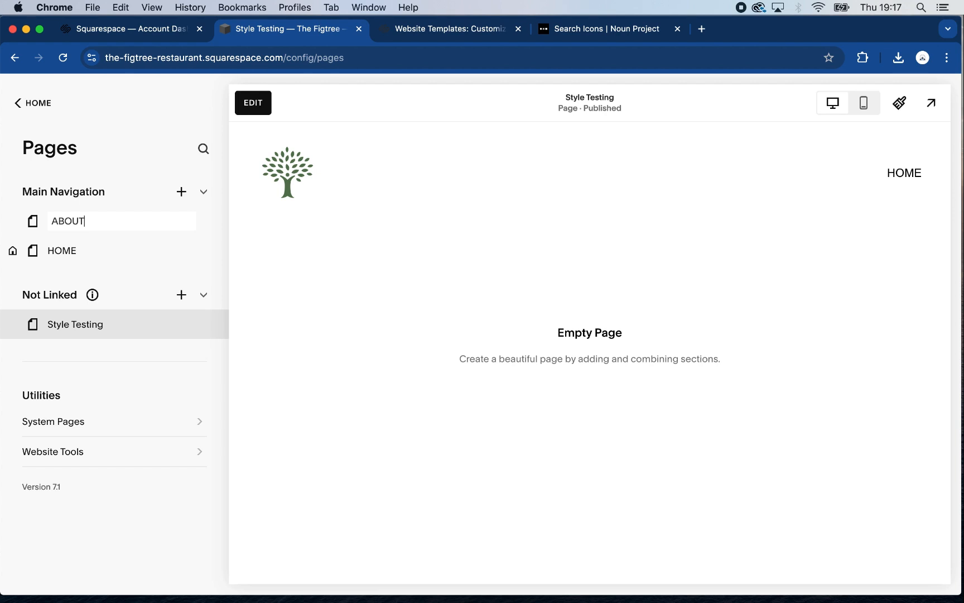
key(Return)
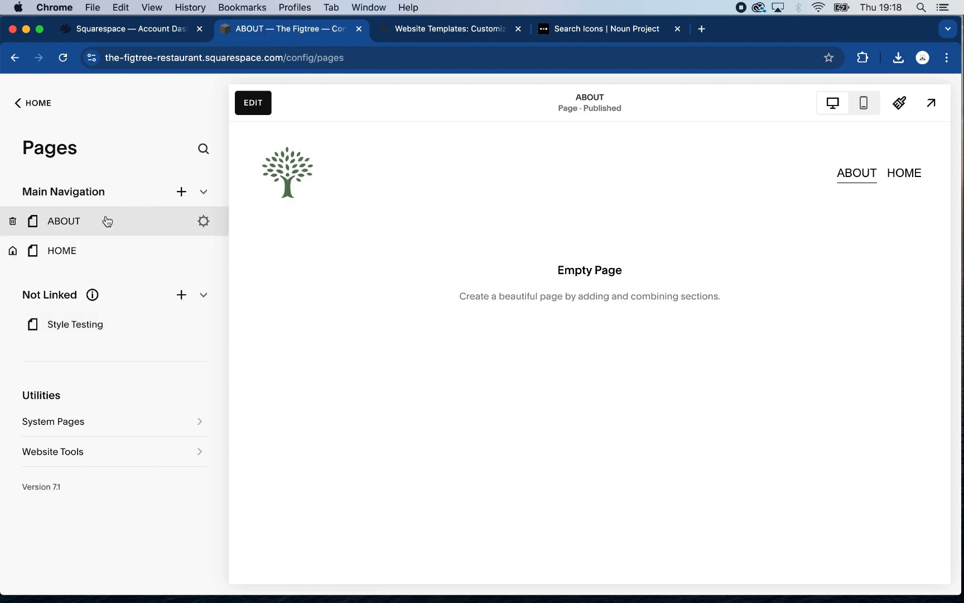
drag(107, 222, 106, 259)
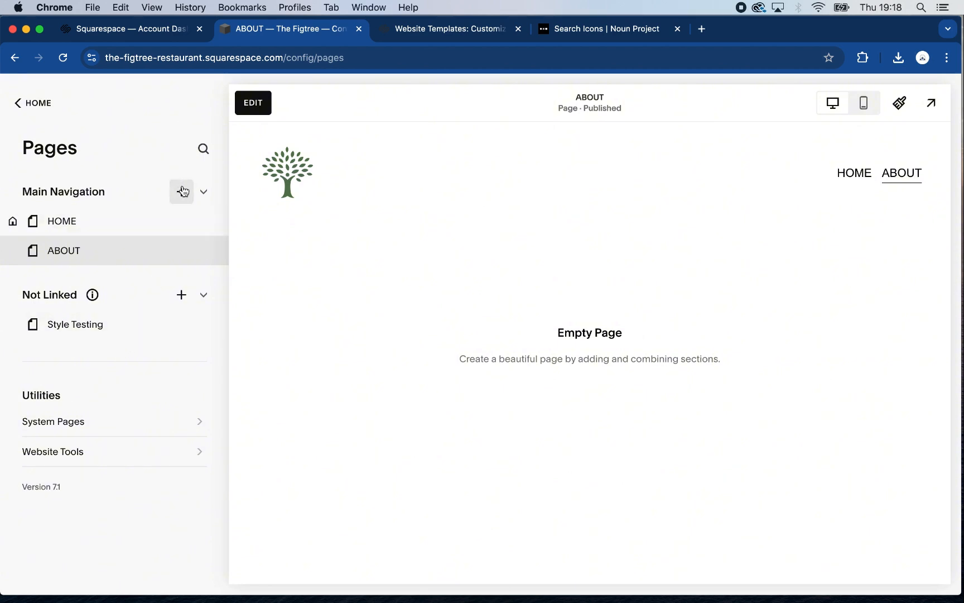
Add a blank page named CONTACT to the main navigation
click(182, 189)
click(274, 200)
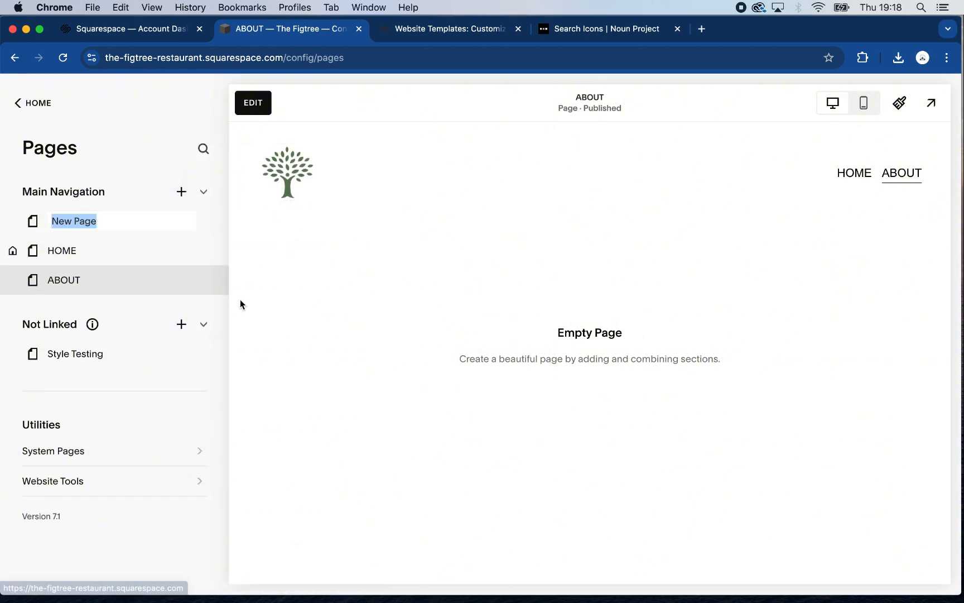
text(CON)
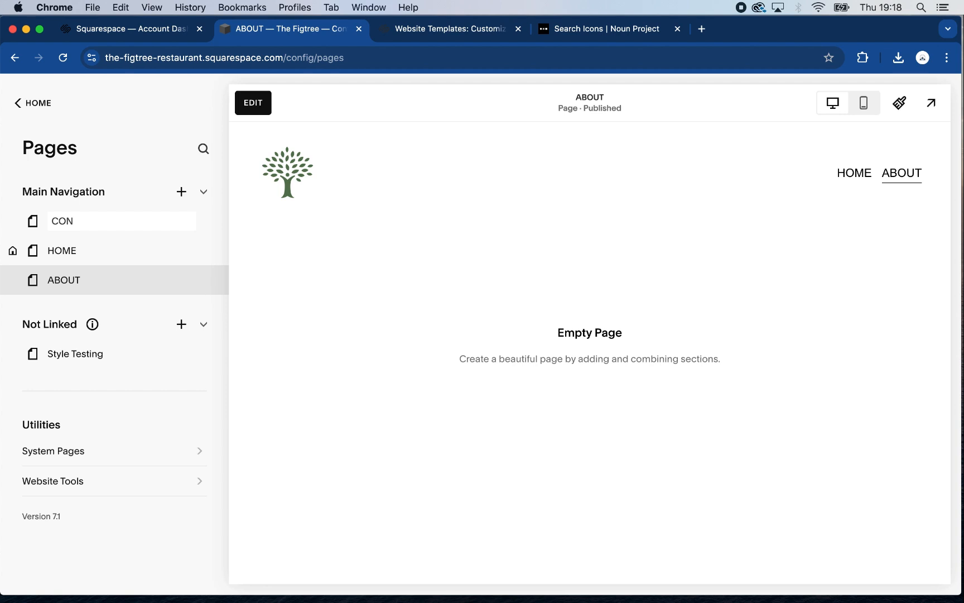
text(TACT)
key(Return)
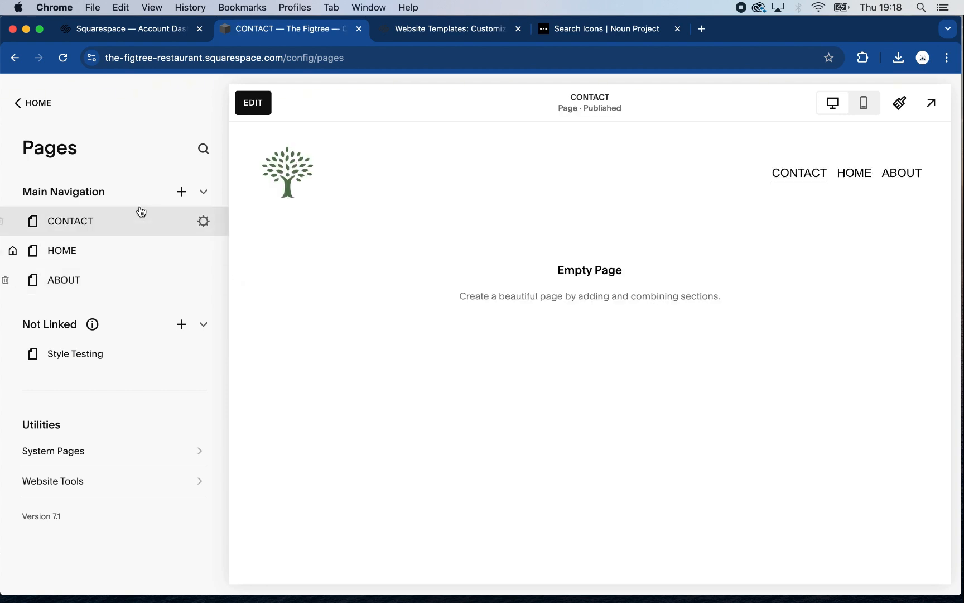
Move the CONTACT page below ABOUT, and move the HOME page into Not Linked below Style Testing
drag(134, 219, 128, 286)
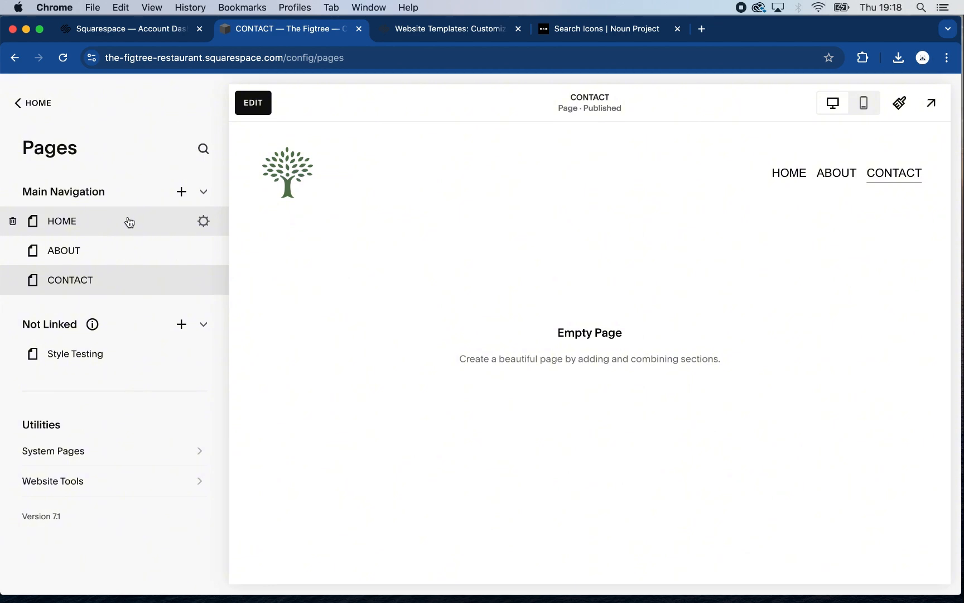
drag(128, 222, 128, 364)
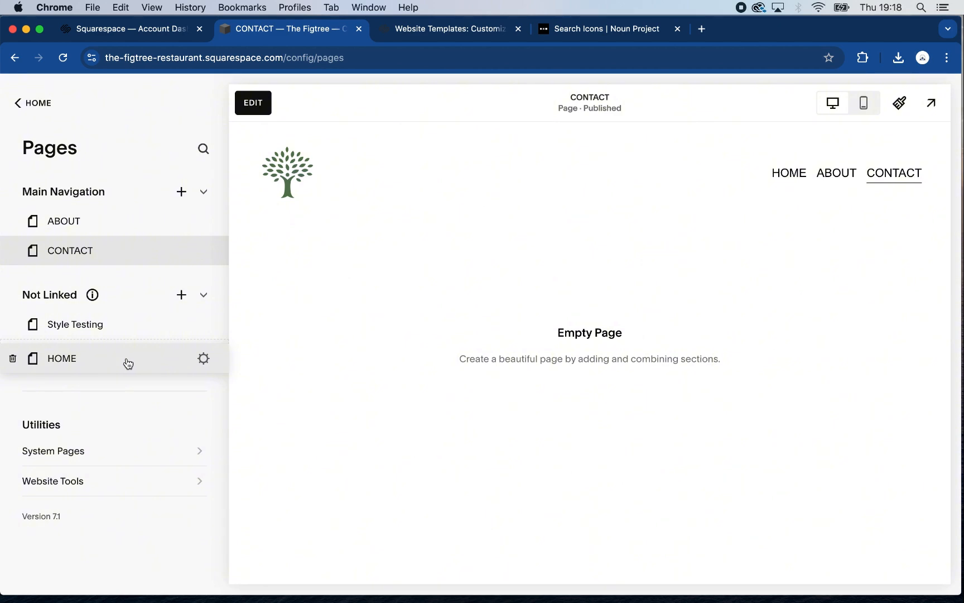
drag(129, 363, 128, 364)
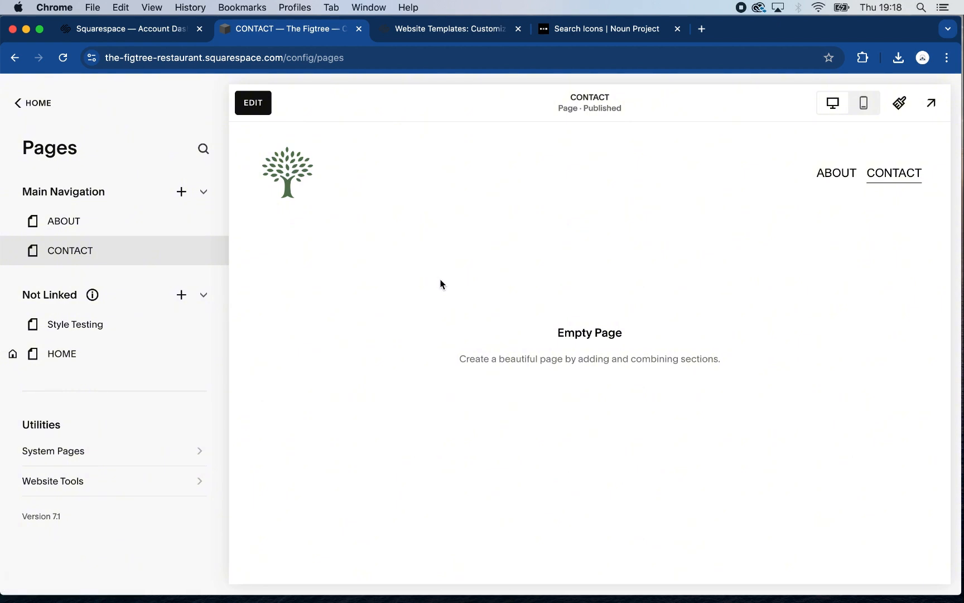
Open the Style Testing page for editing and add a blank section as its page content
click(125, 333)
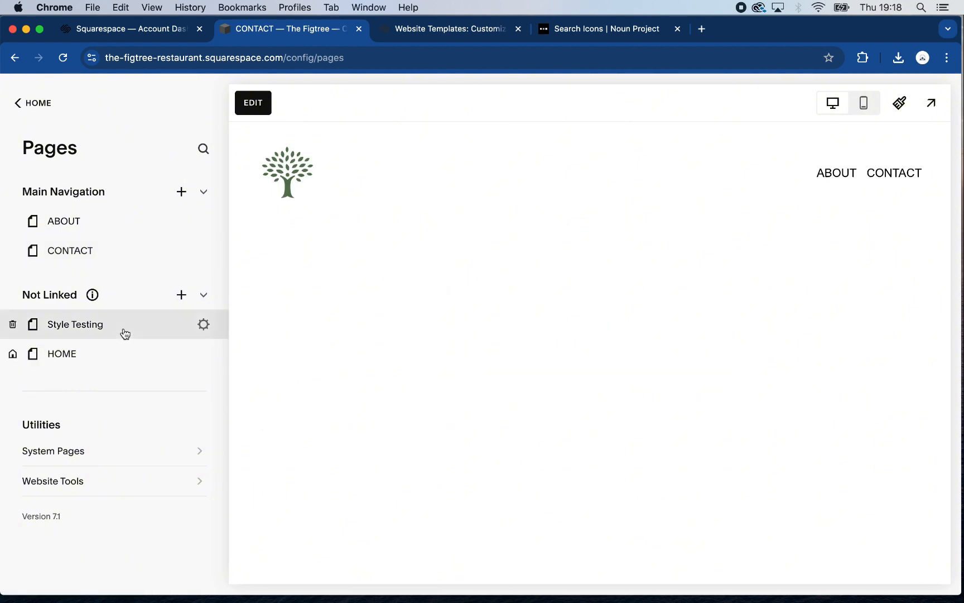
click(254, 104)
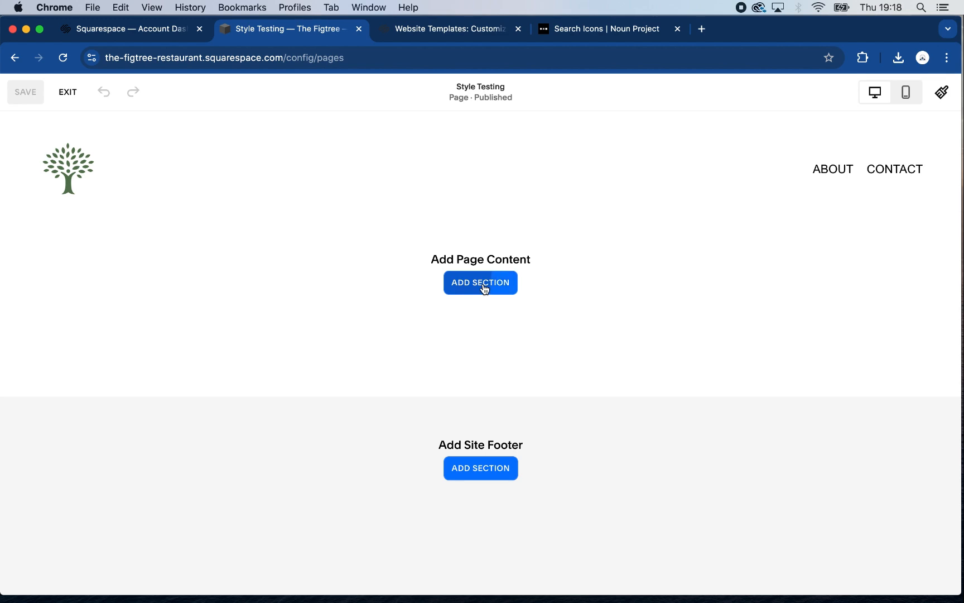
click(487, 284)
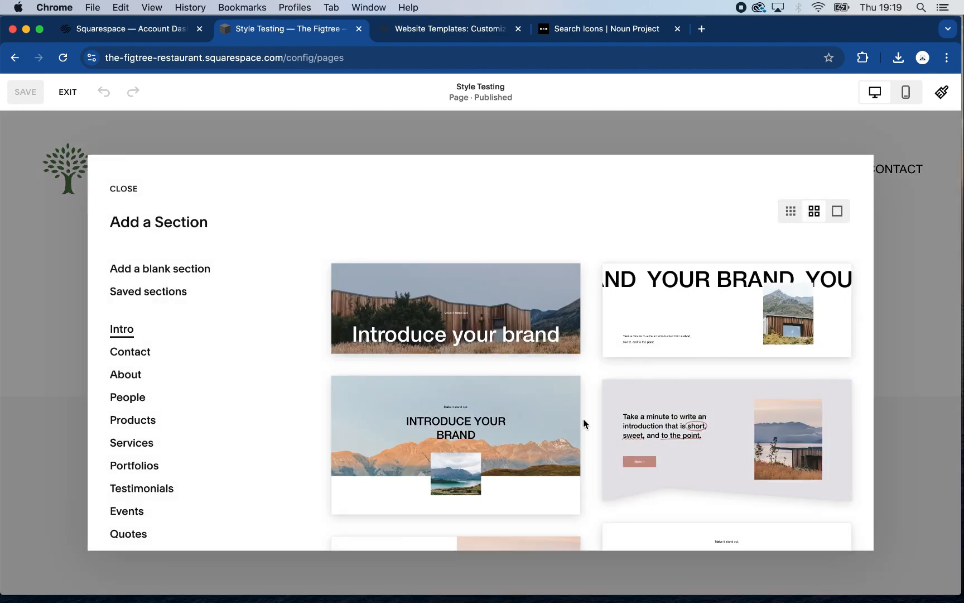
scroll(583, 422, down, 10)
scroll(584, 419, up, 8)
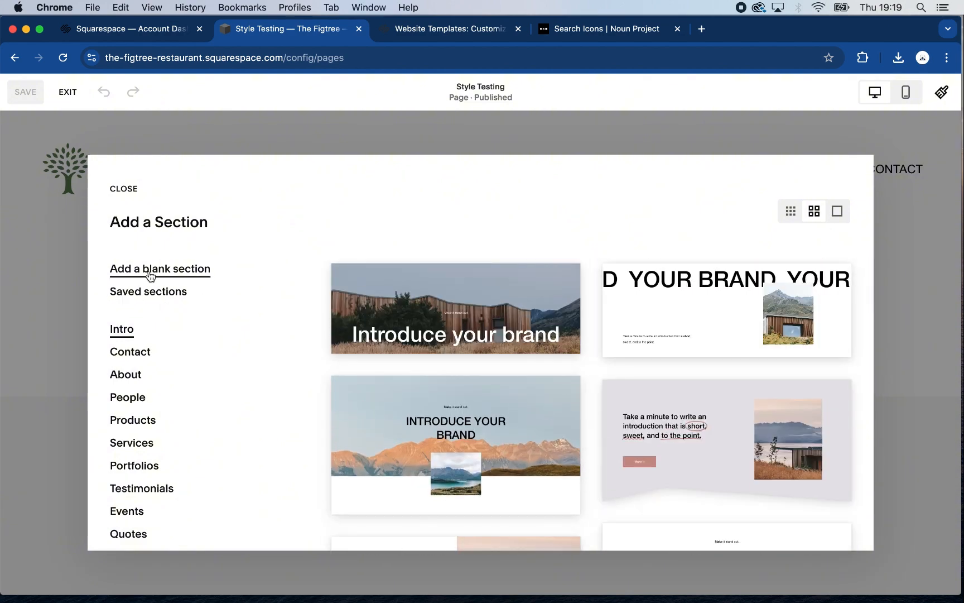
click(151, 271)
mouse_move(360, 349)
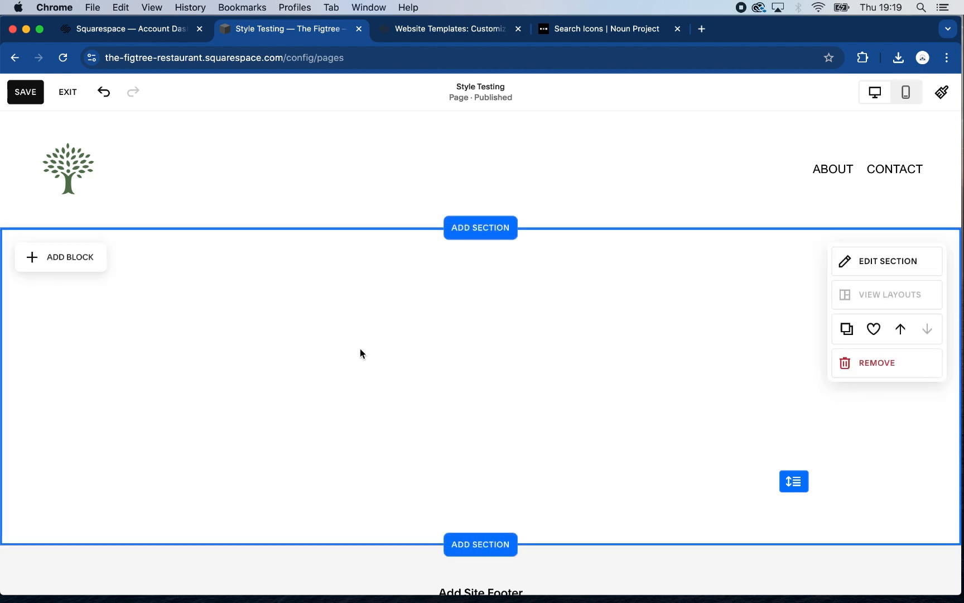
Look through the footer section layouts and add a blank section as the site footer
scroll(413, 380, down, 3)
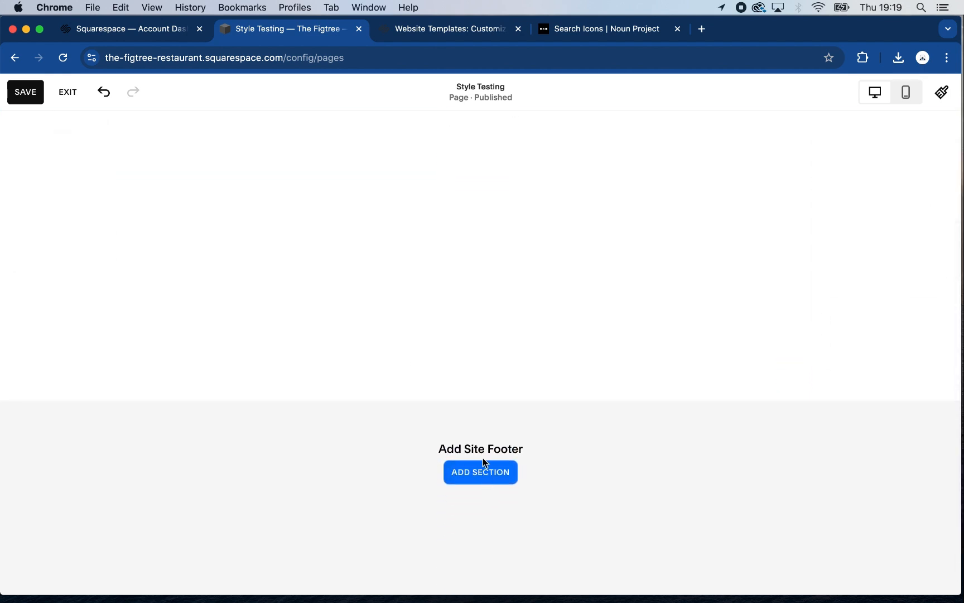
scroll(501, 431, down, 1)
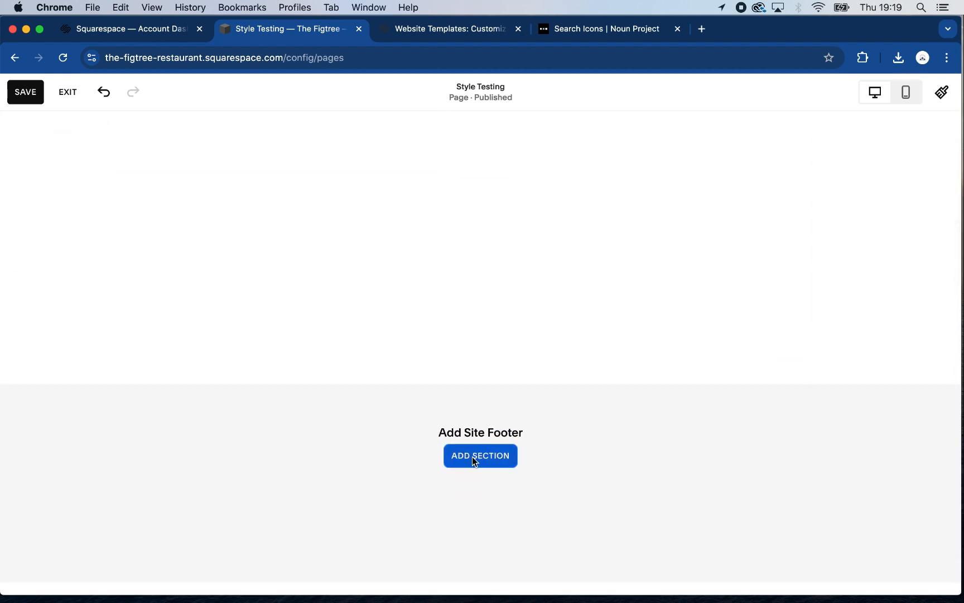
click(473, 457)
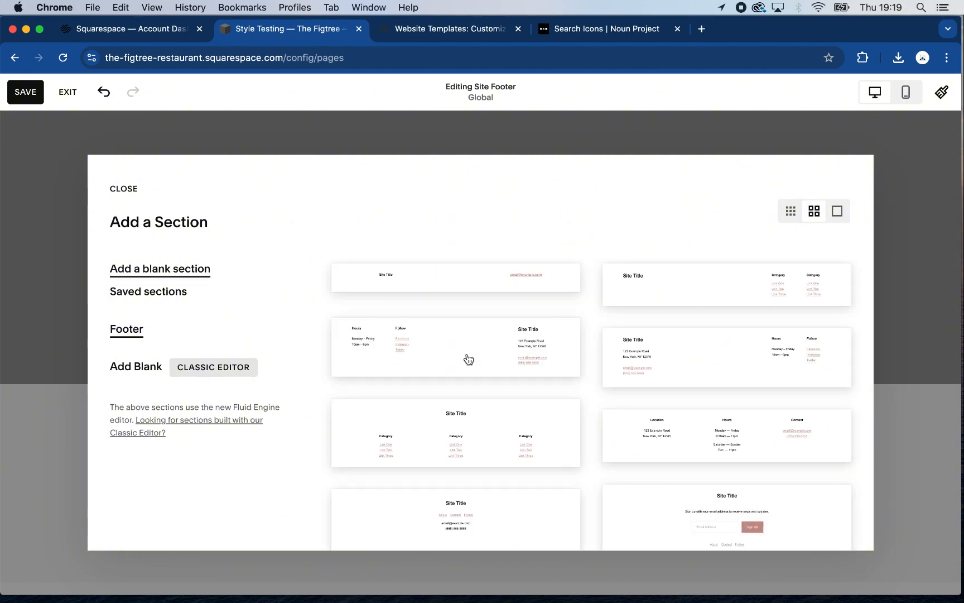
scroll(776, 438, down, 4)
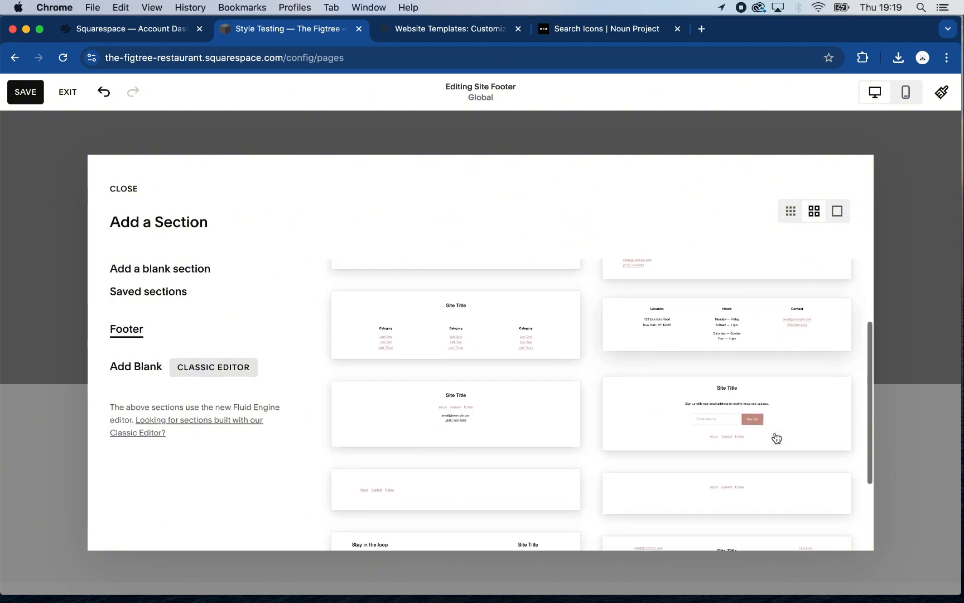
scroll(776, 438, up, 4)
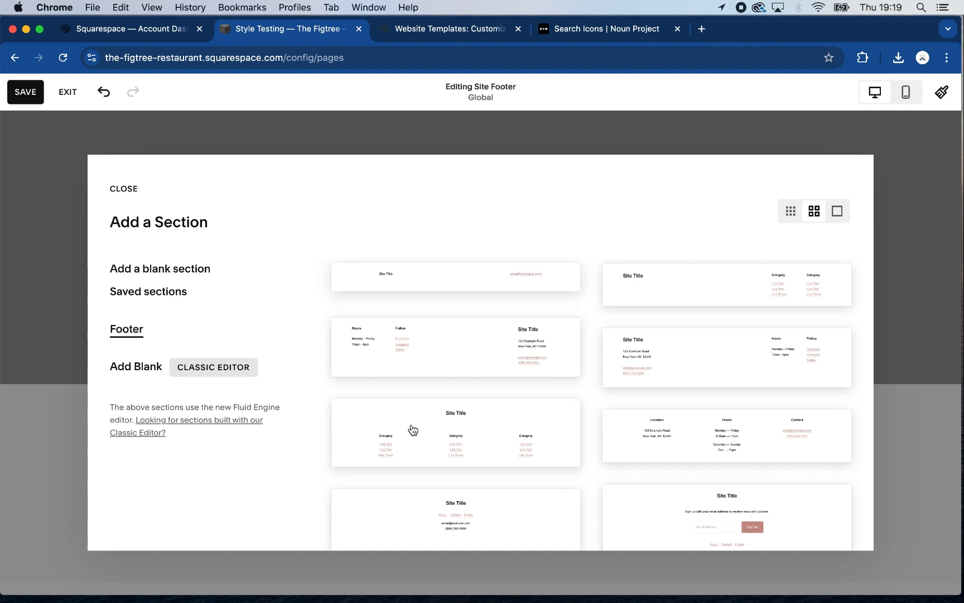
scroll(413, 430, down, 5)
scroll(416, 425, up, 5)
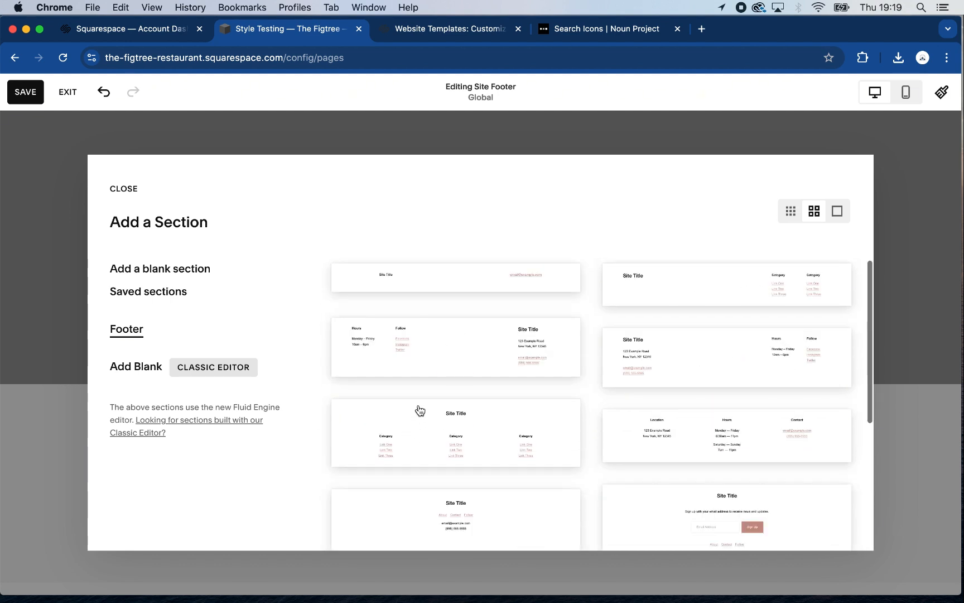
click(161, 272)
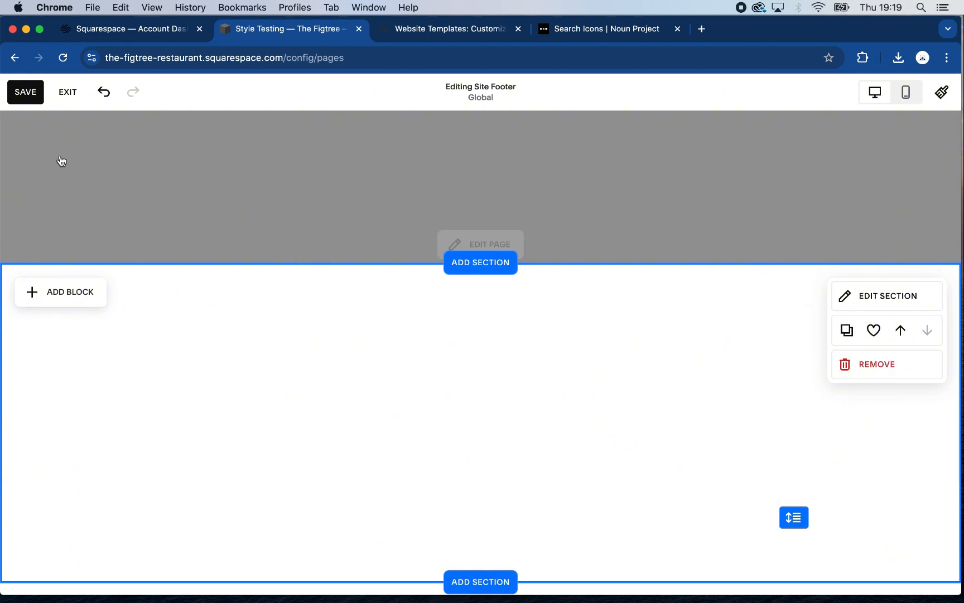
Save the blank site footer, exit the editor and reopen the Style Testing page for editing
click(25, 93)
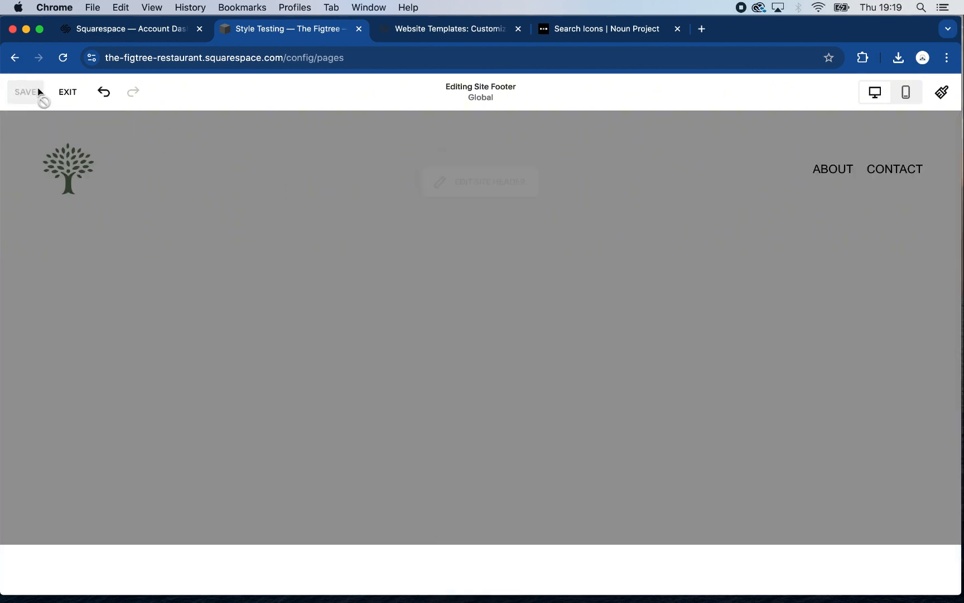
click(70, 93)
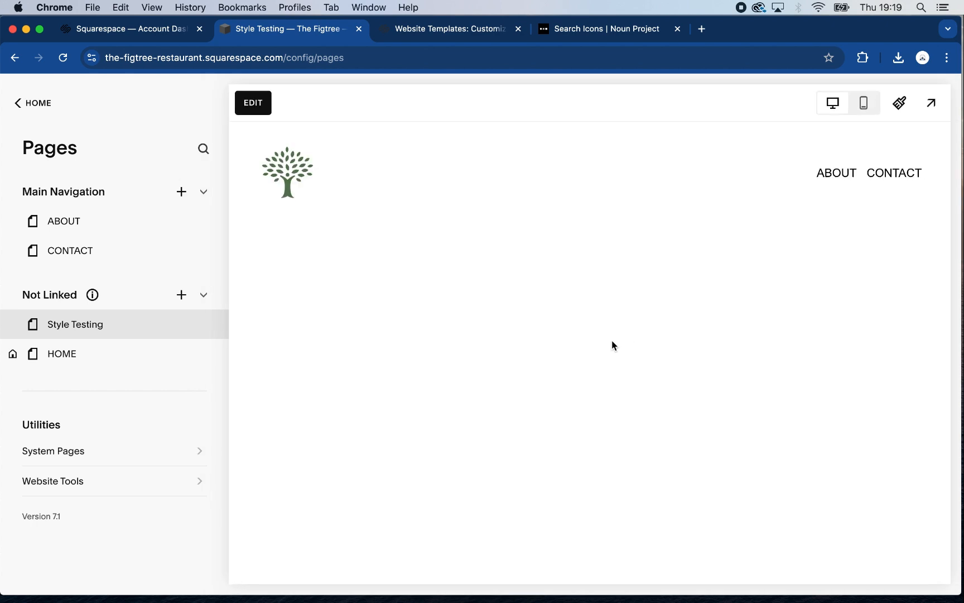
click(251, 104)
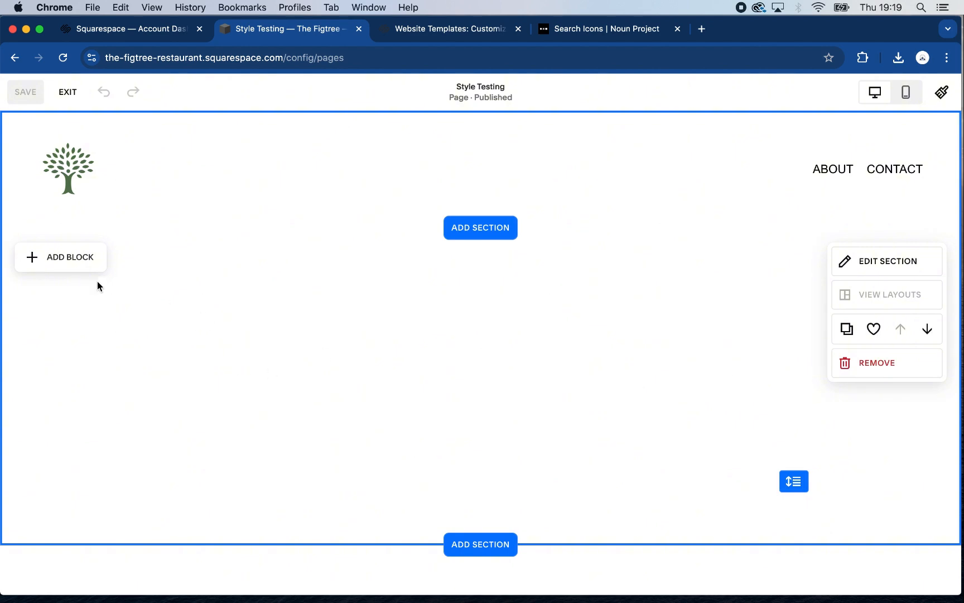
Add a text block to the blank section of the page and widen it to about half the page width
click(62, 257)
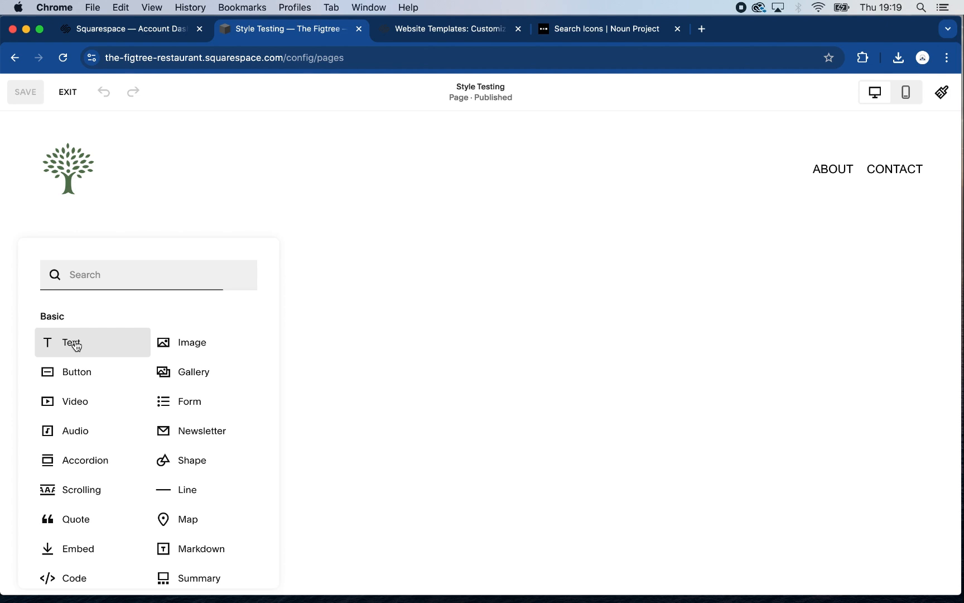
click(77, 346)
click(209, 307)
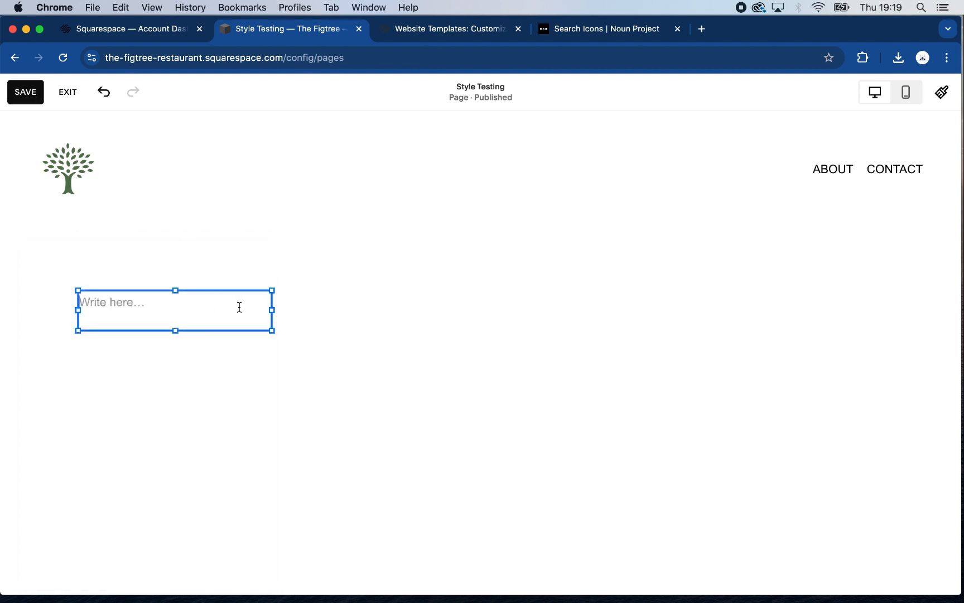
drag(276, 312, 483, 353)
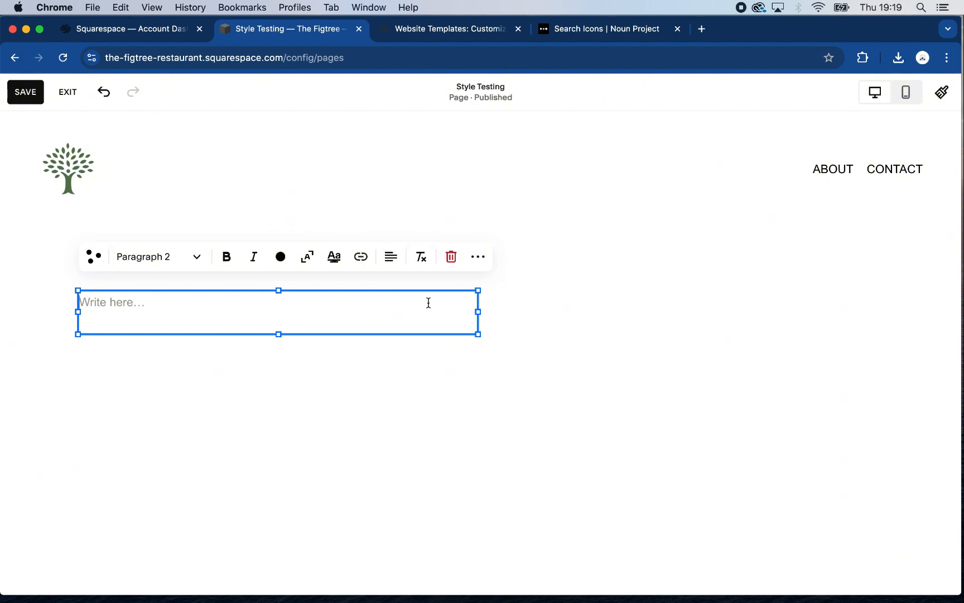
Enter "Heading 1" in the text block and apply the Heading 1 text style
text(Heading )
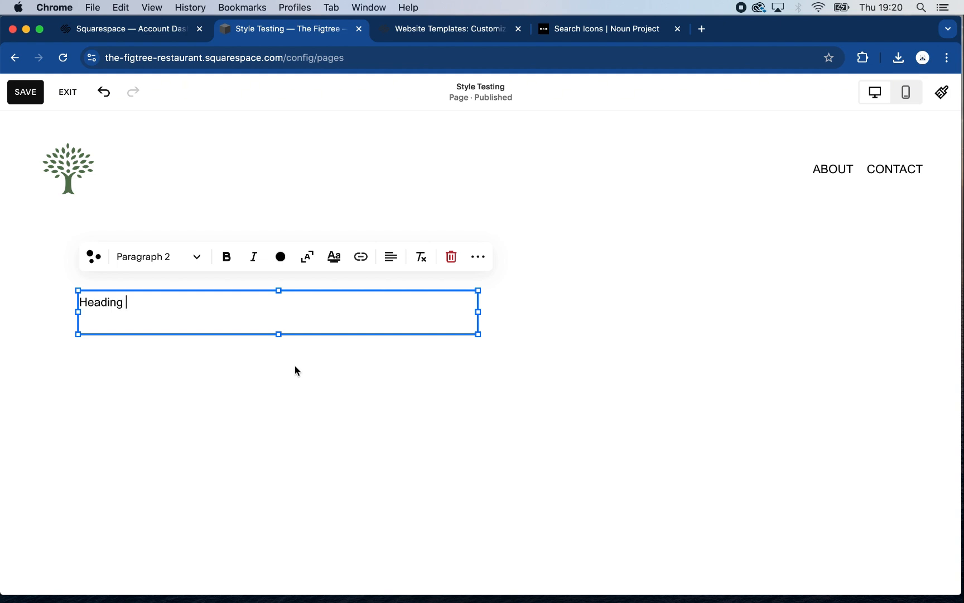
text(1)
click(198, 260)
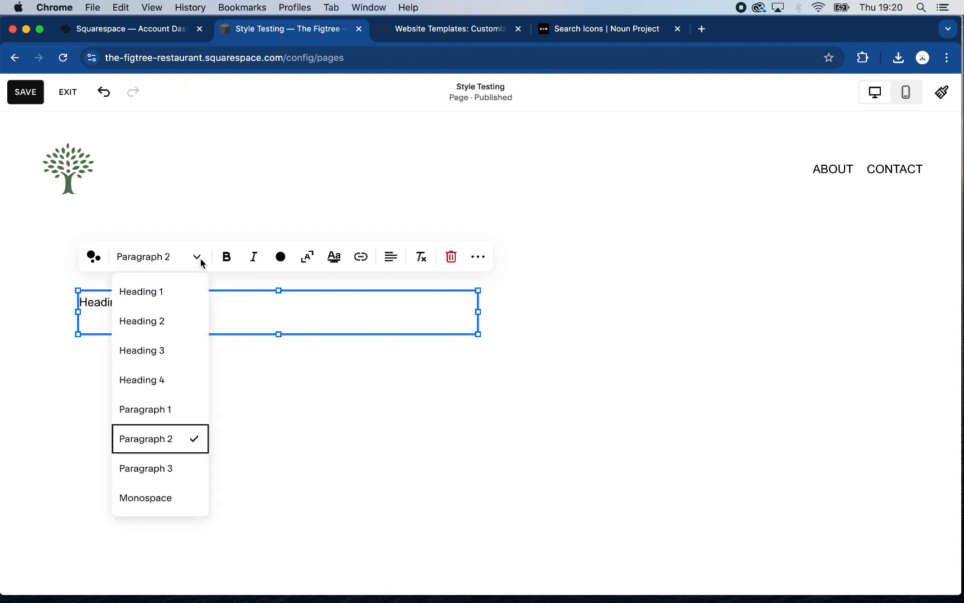
click(183, 299)
click(271, 437)
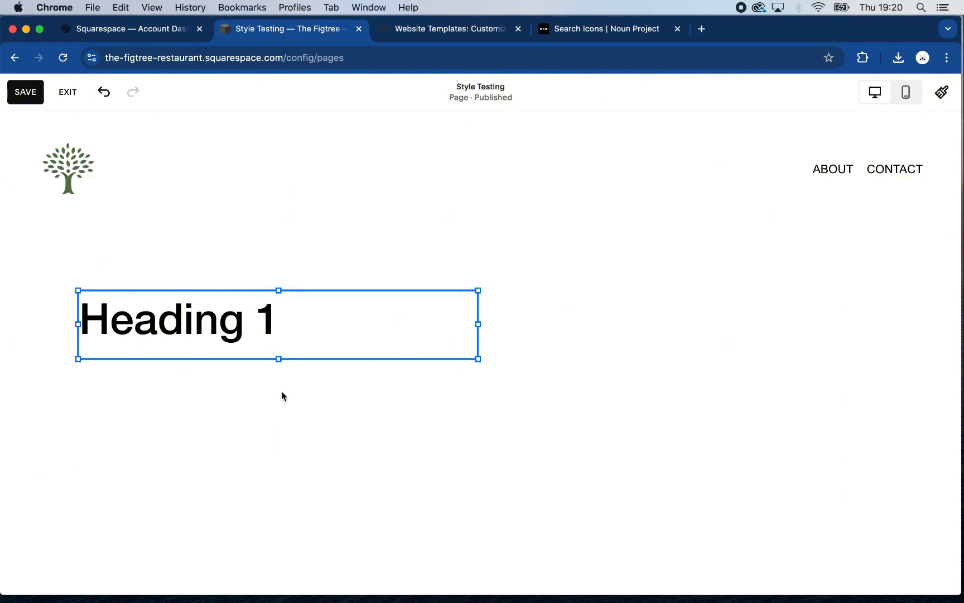
click(347, 347)
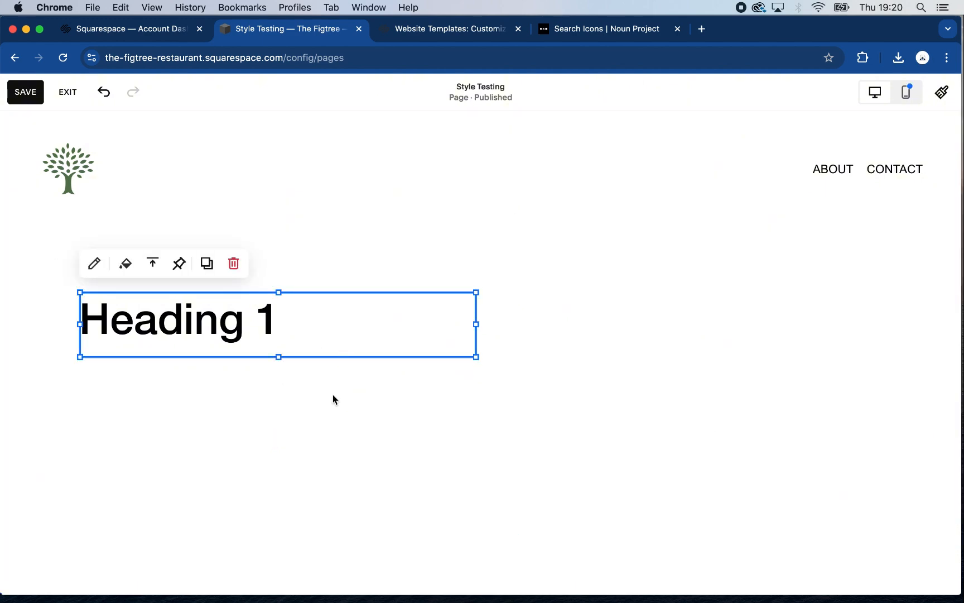
click(332, 394)
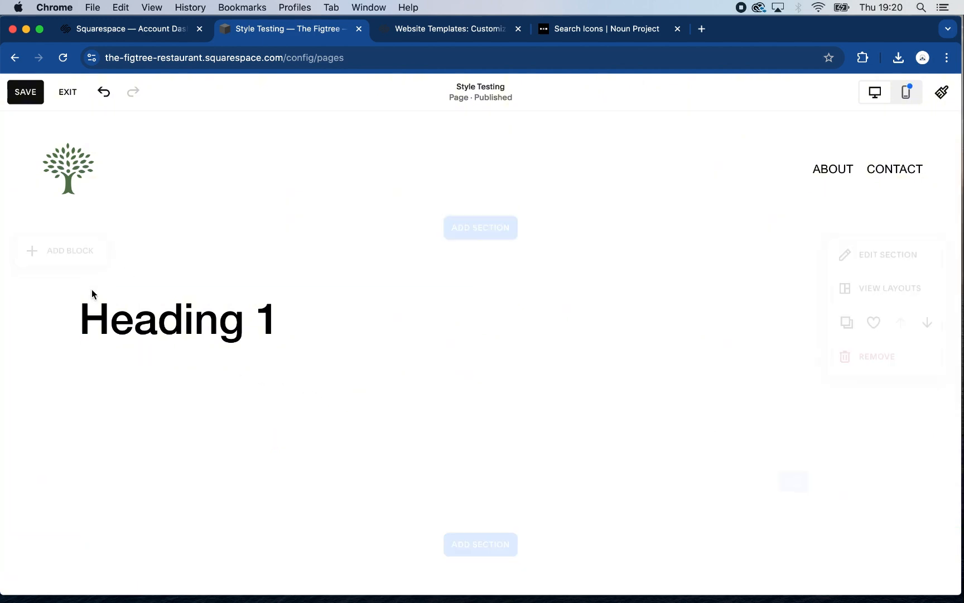
Add a text block below Heading 1 reading "Heading 2" and give it the Heading 2 style
click(60, 250)
click(95, 350)
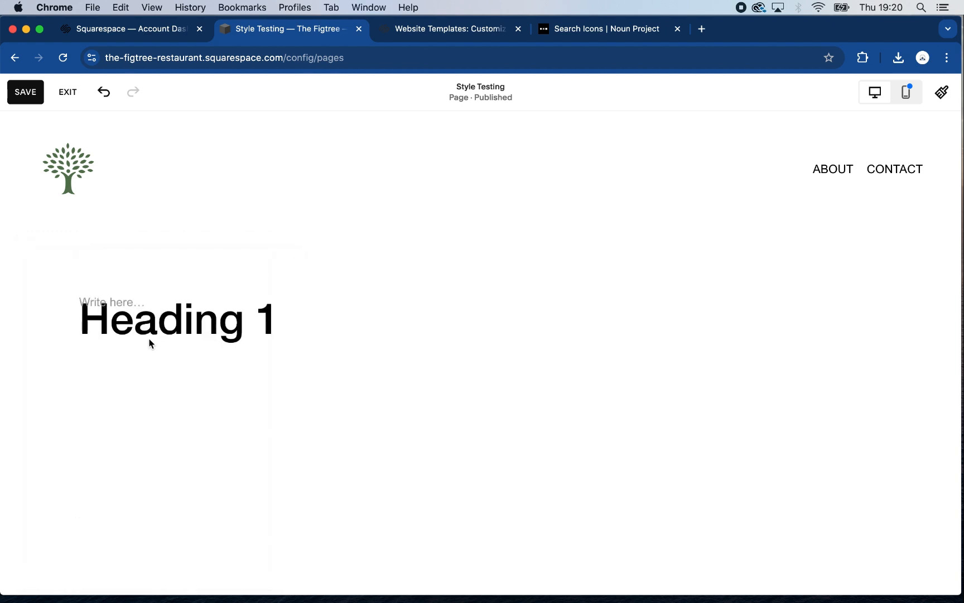
drag(195, 320, 193, 394)
click(190, 379)
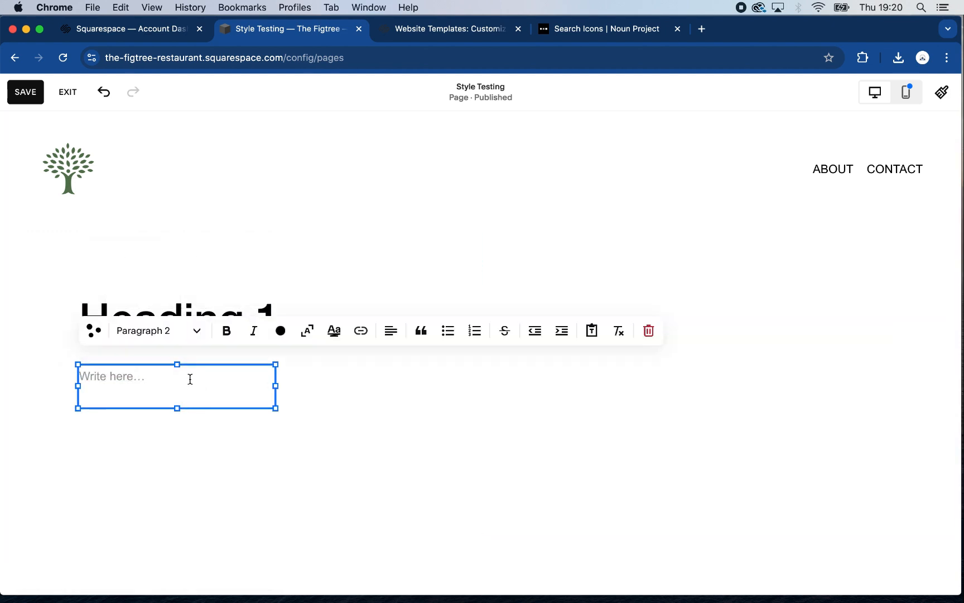
text(Hw)
click(196, 331)
click(166, 394)
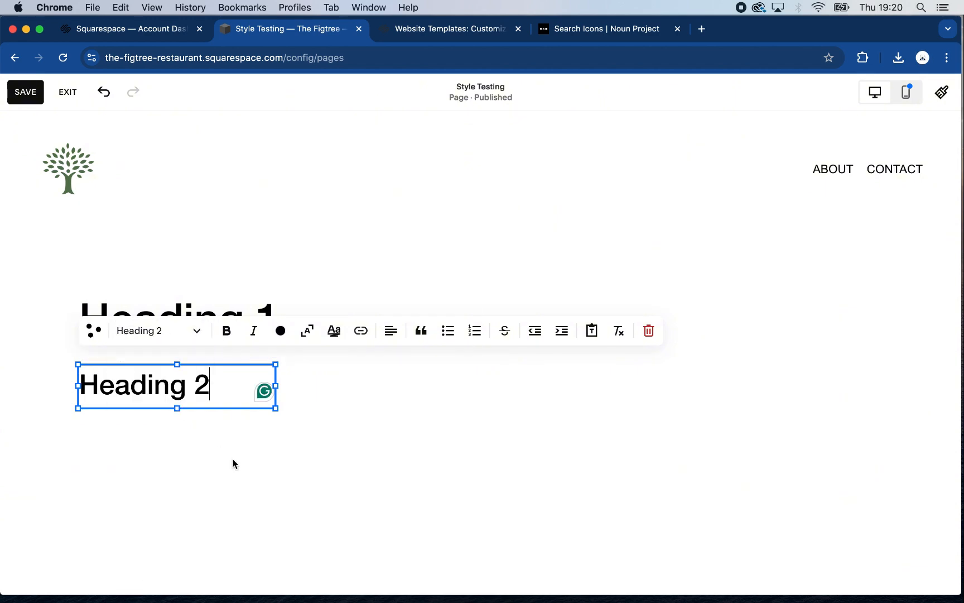
click(243, 468)
Duplicate the Heading 2 text block and place the copy directly below it, aligned to its left edge
click(230, 397)
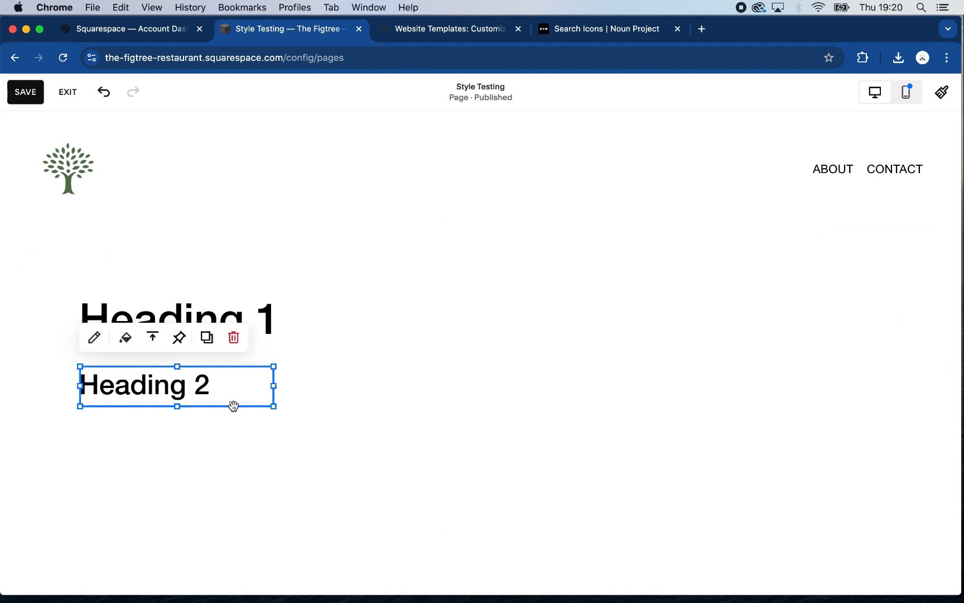
click(207, 337)
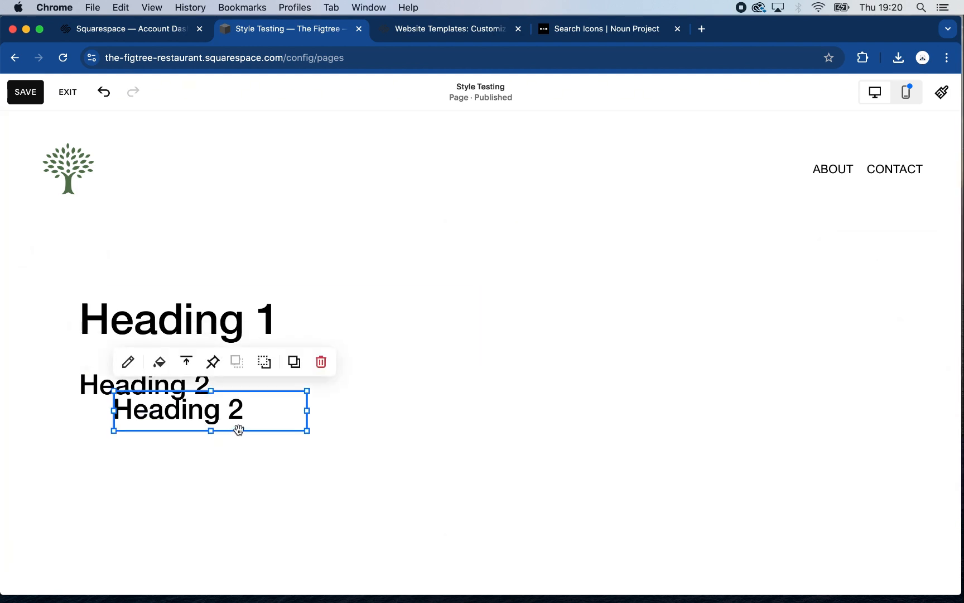
click(214, 468)
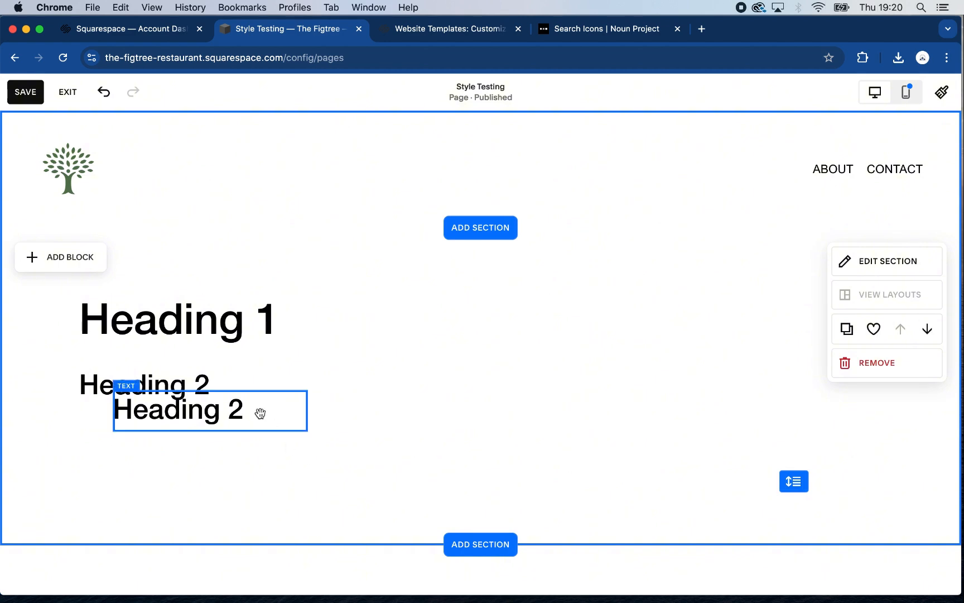
mouse_move(231, 449)
mouse_down()
mouse_move(215, 452)
mouse_move(225, 440)
mouse_up()
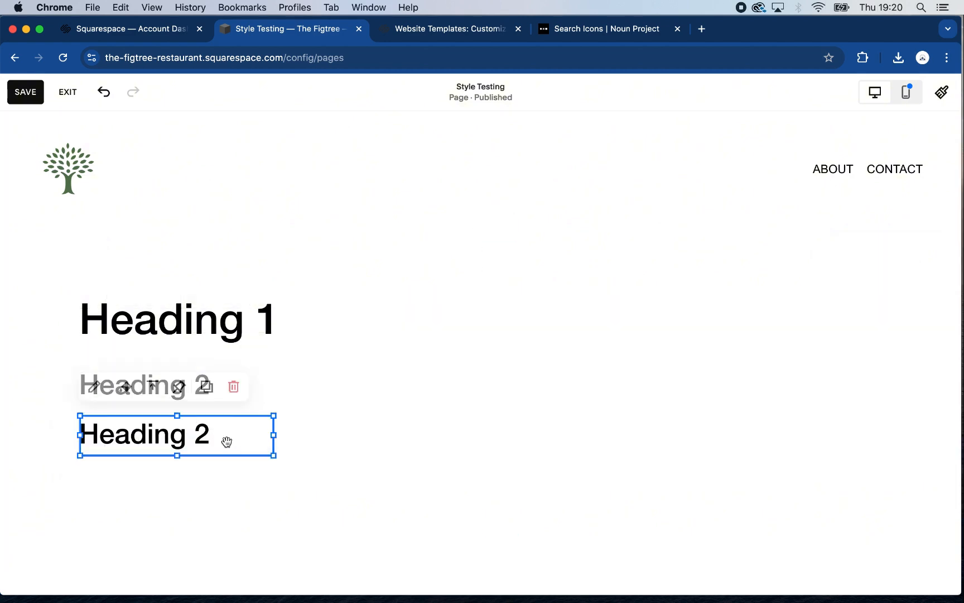
Change the copied block's text to "Heading 3" and apply the Heading 3 text style
click(217, 434)
key(BackSpace)
text(3)
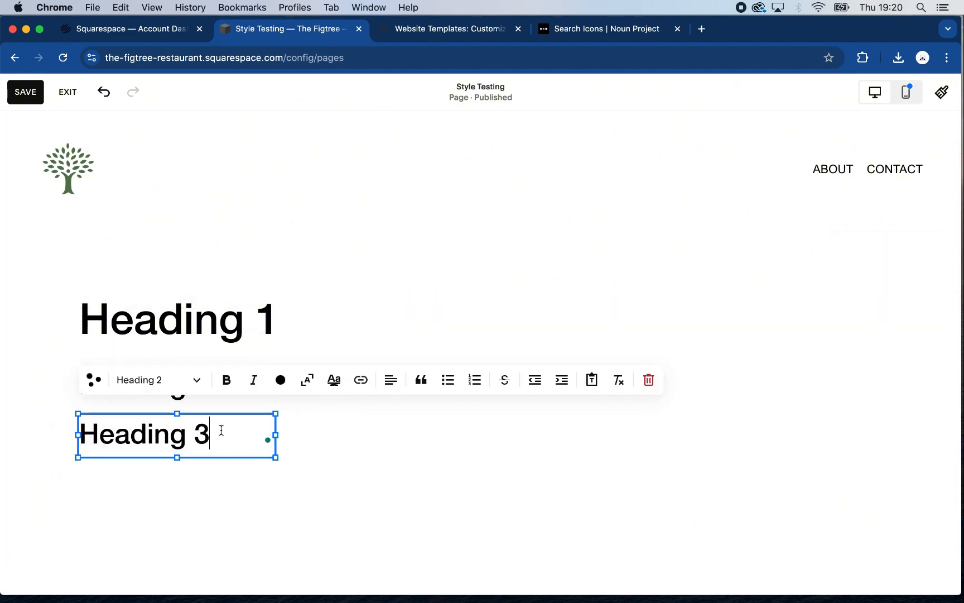
click(360, 450)
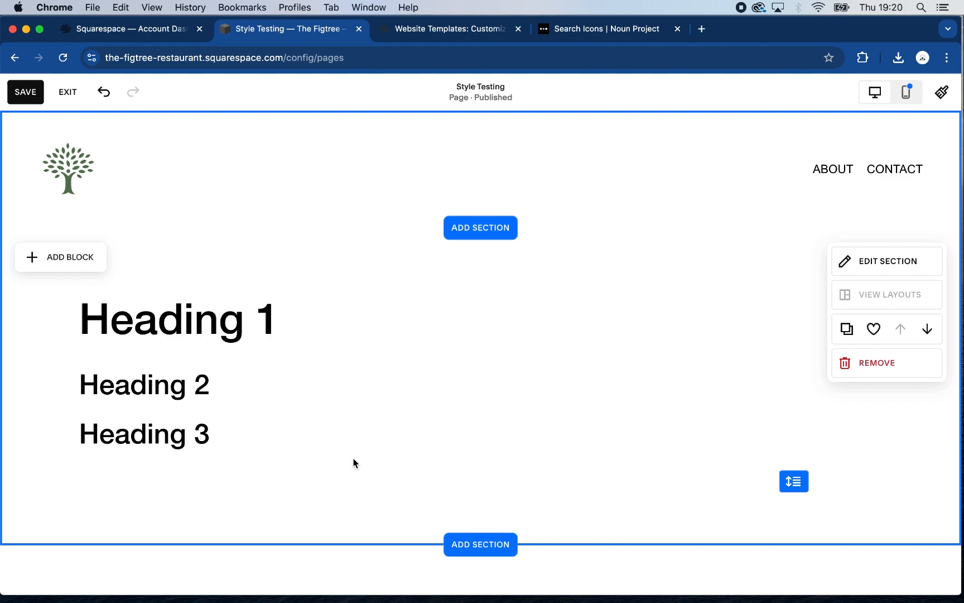
click(205, 443)
triple_click(206, 443)
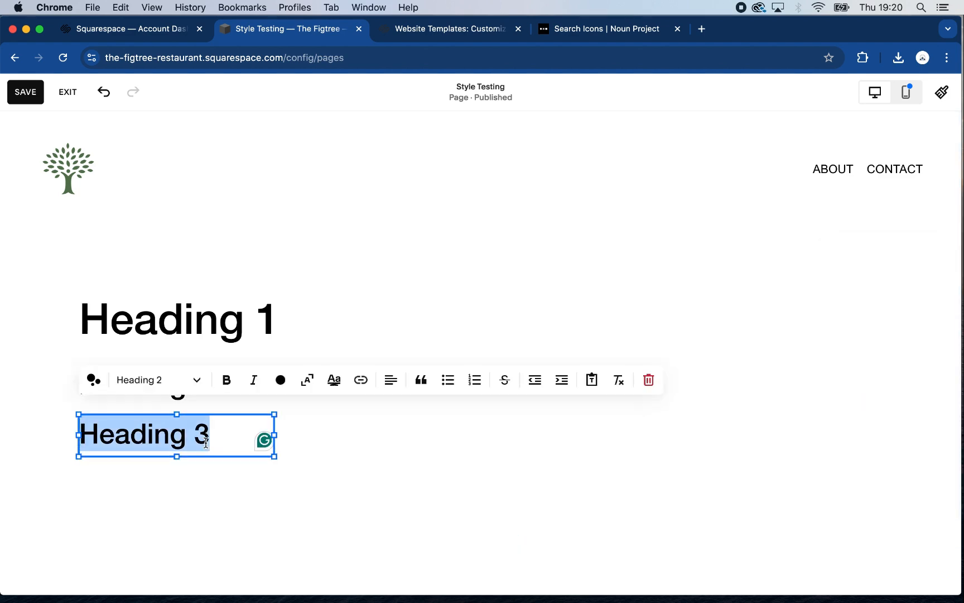
click(193, 381)
click(191, 212)
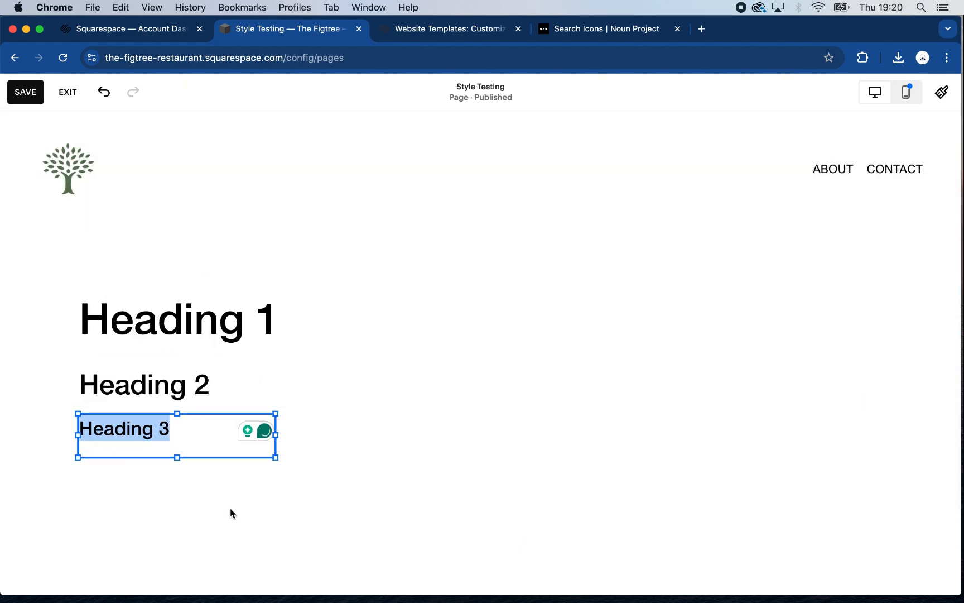
click(231, 512)
Duplicate the Heading 3 text block, place the copy below it and change its text to "Heading 4"
click(227, 441)
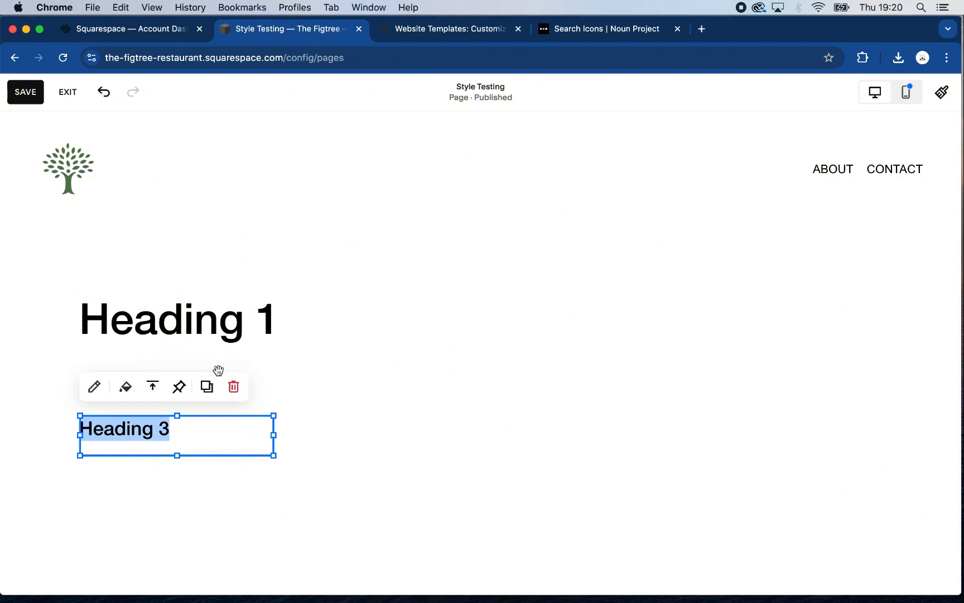
click(215, 387)
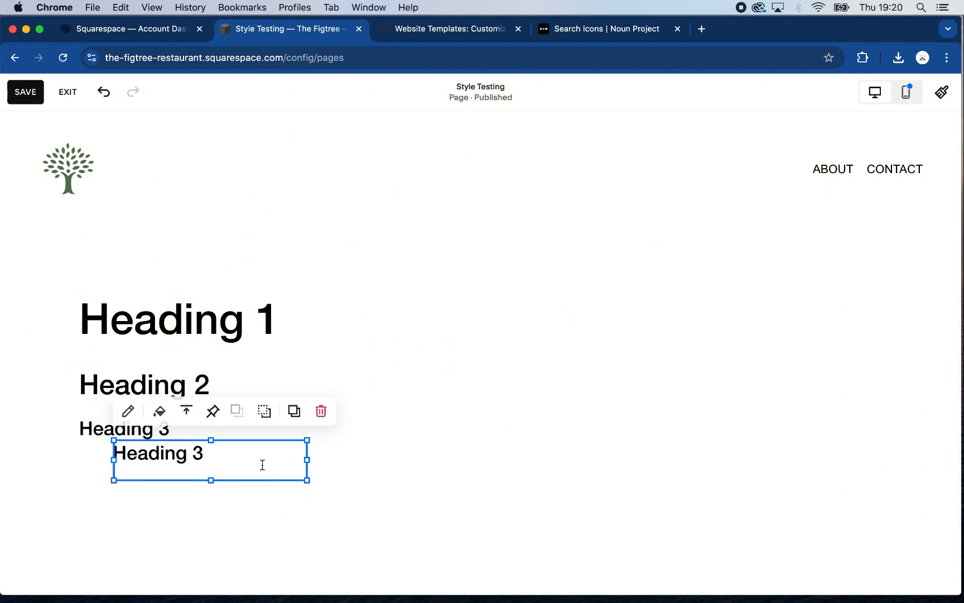
click(237, 515)
drag(237, 456, 200, 491)
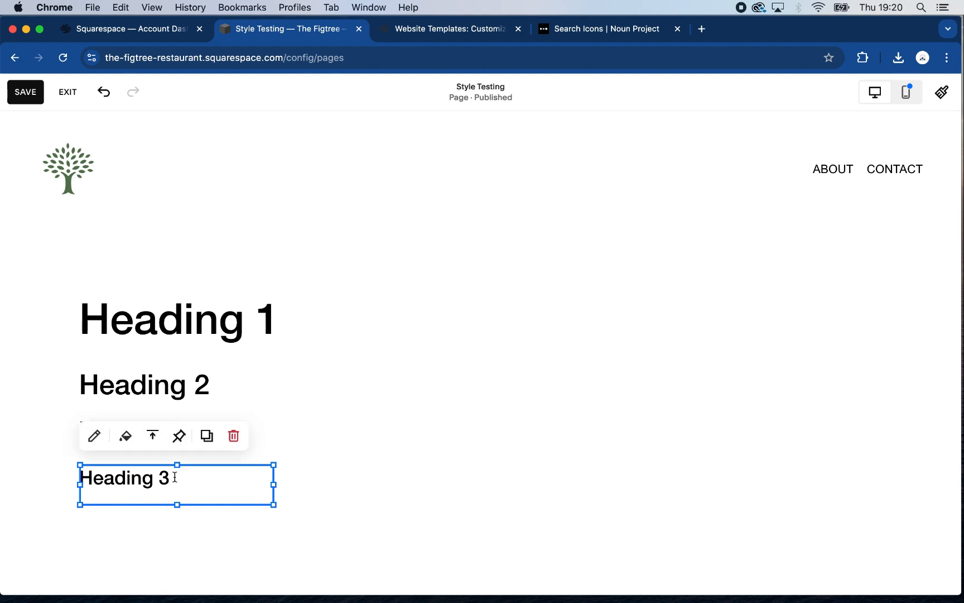
click(175, 478)
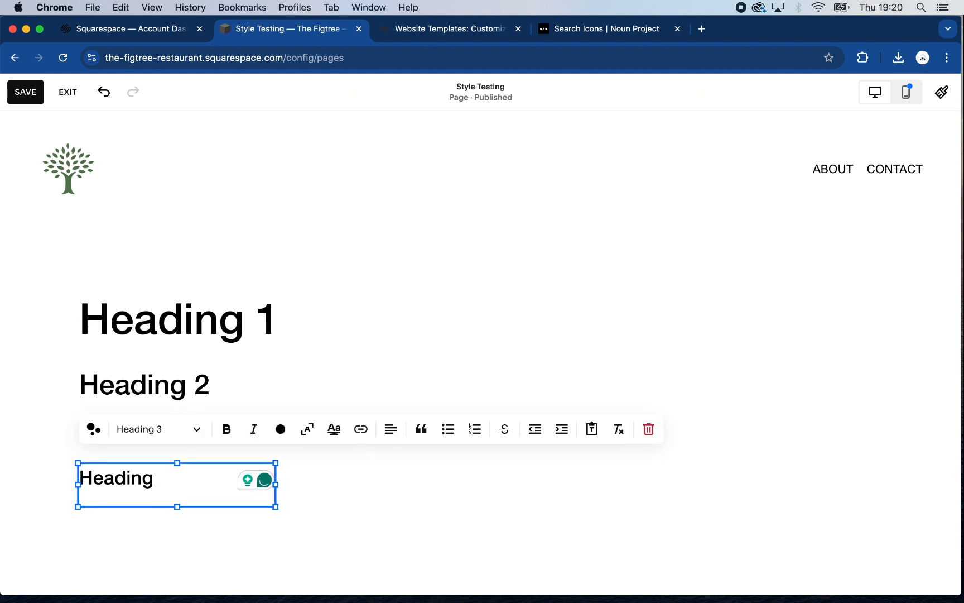
click(391, 477)
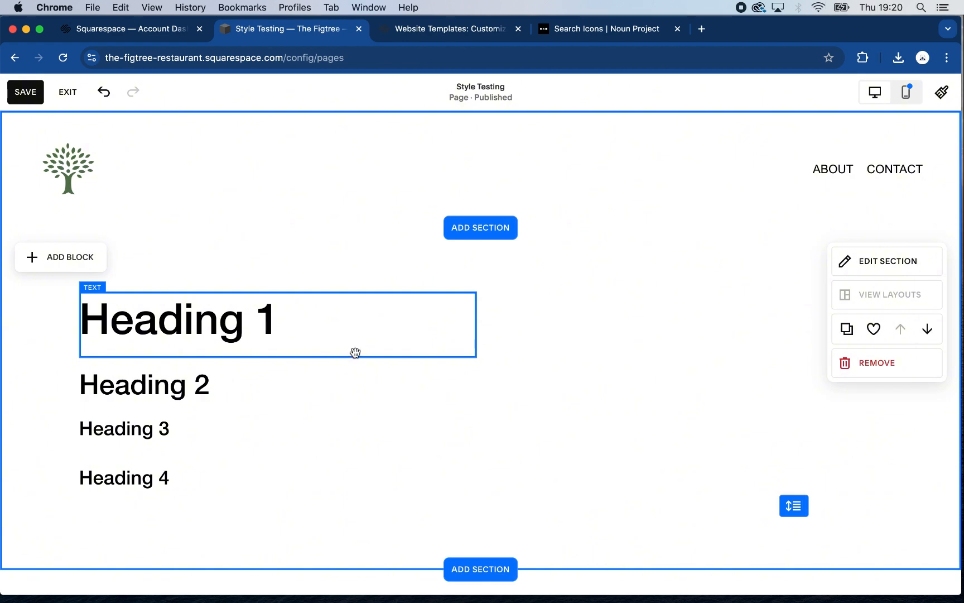
Duplicate the Heading 1 text block and place the copy beside the original on the same row
click(351, 334)
click(325, 400)
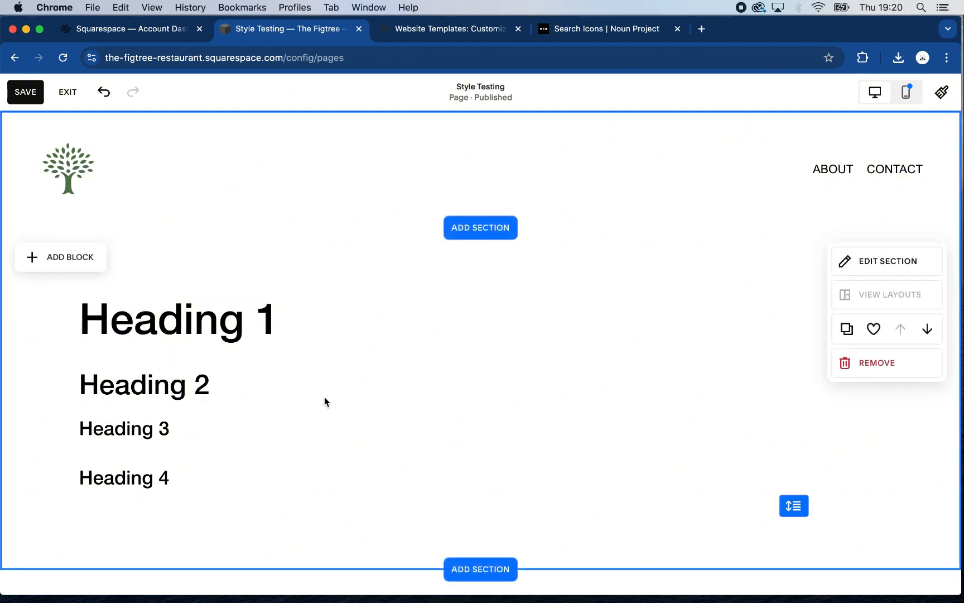
click(303, 344)
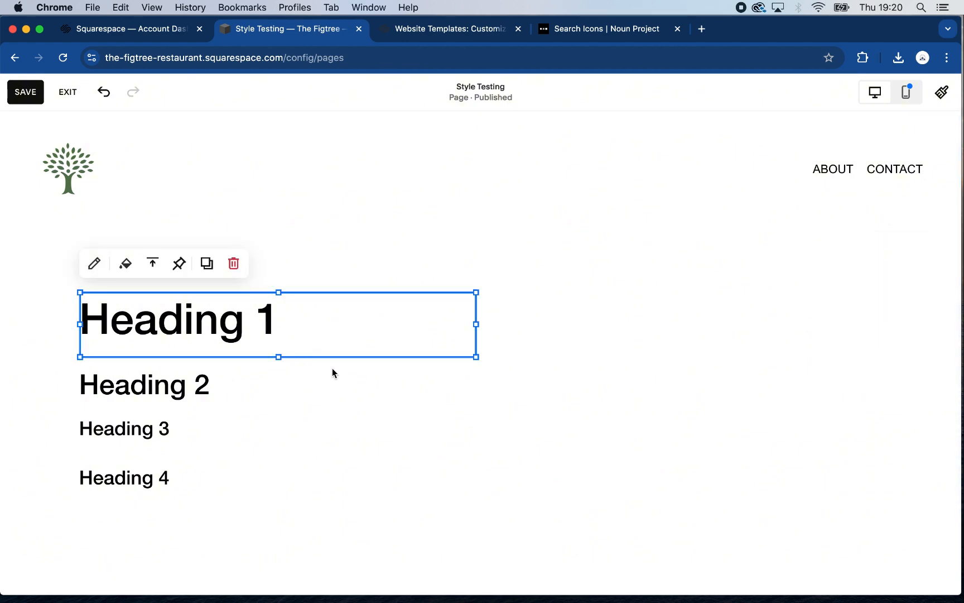
click(214, 272)
click(330, 455)
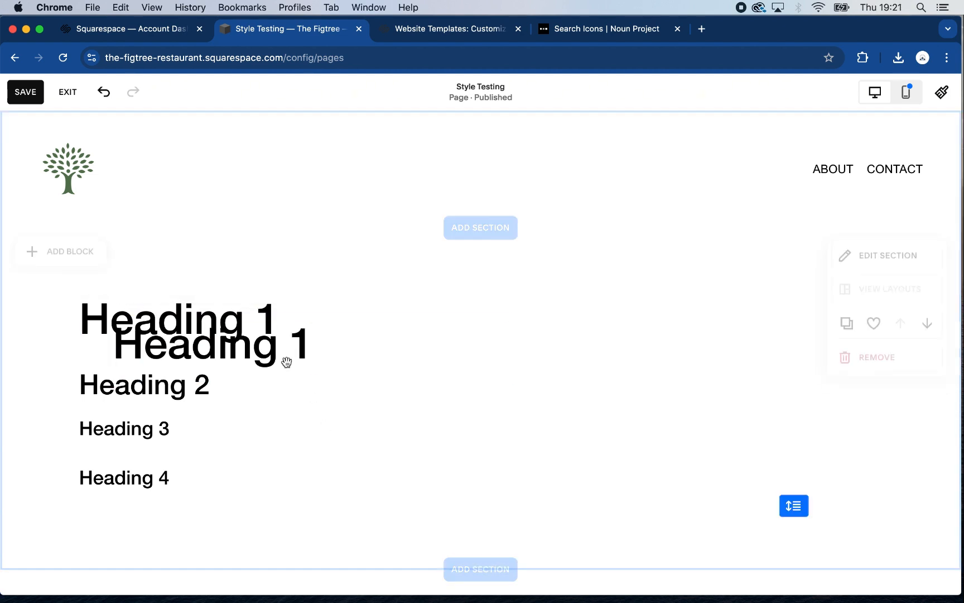
drag(280, 355, 524, 329)
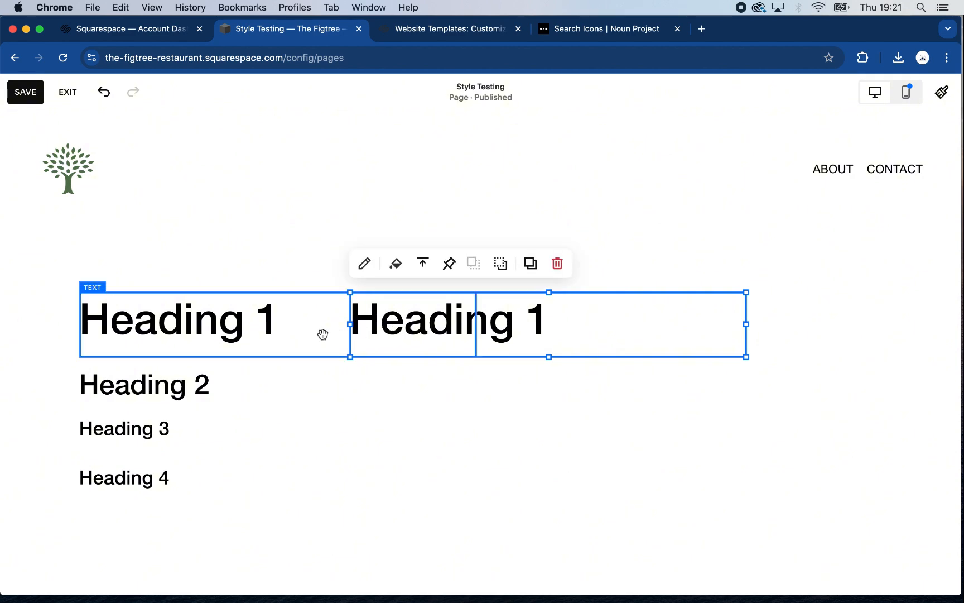
Narrow the original Heading 1 text block so that it ends just before its copy
click(324, 334)
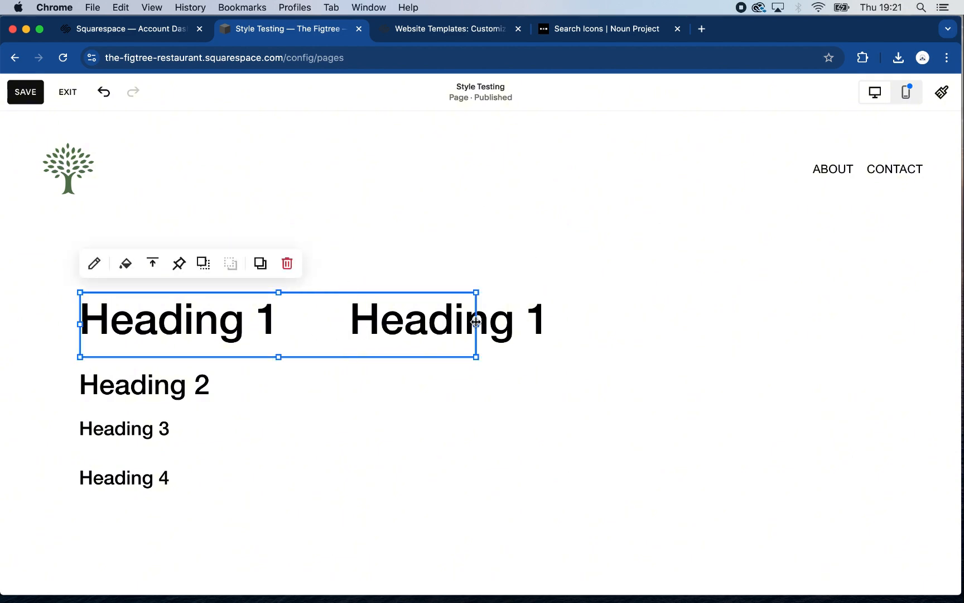
drag(476, 323, 318, 326)
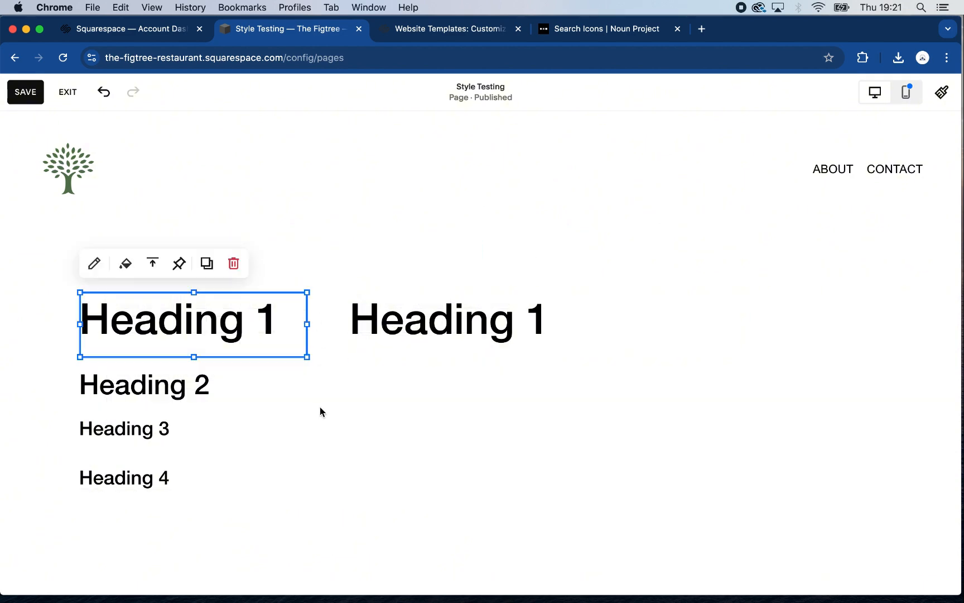
click(320, 412)
Change the copied Heading 1 block's text to "Paragraph 1" and apply the Paragraph 1 text style
click(264, 336)
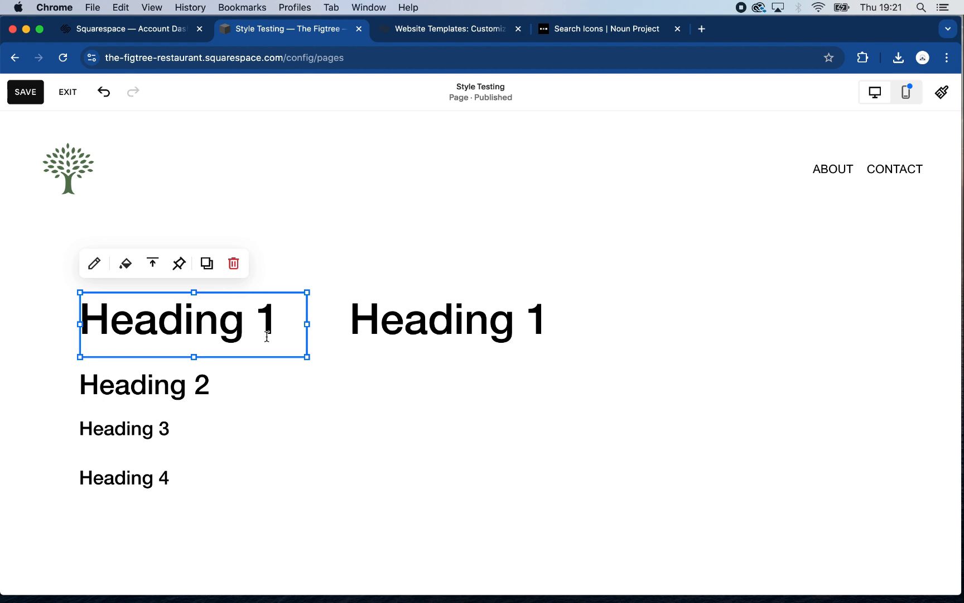
click(207, 265)
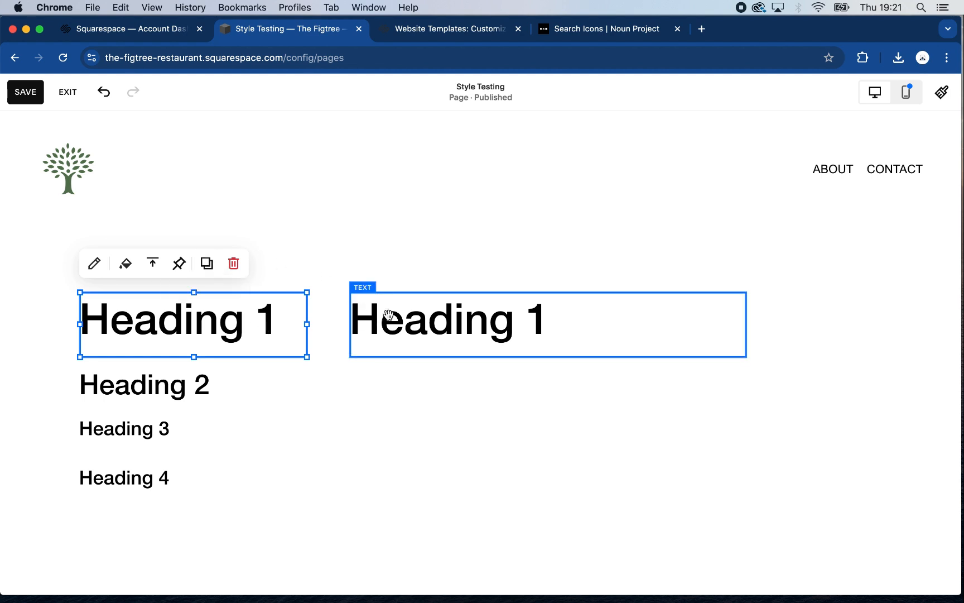
click(509, 322)
drag(509, 322, 353, 323)
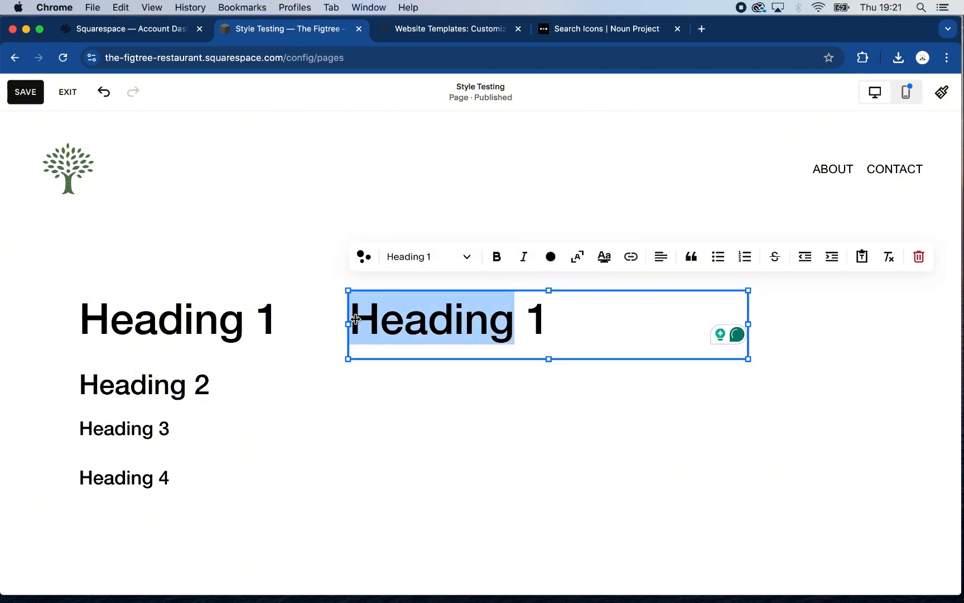
text(Paragrap)
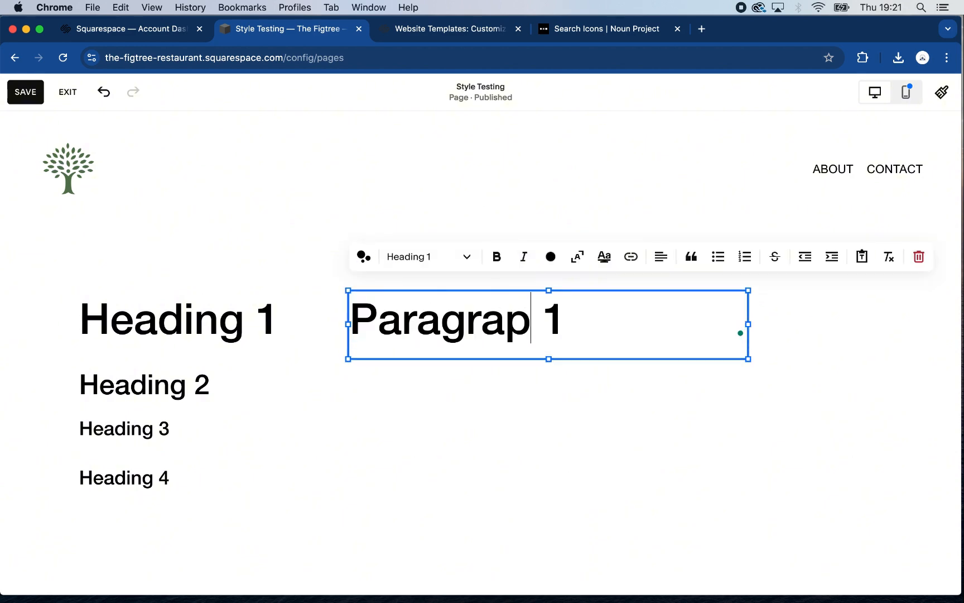
text(h)
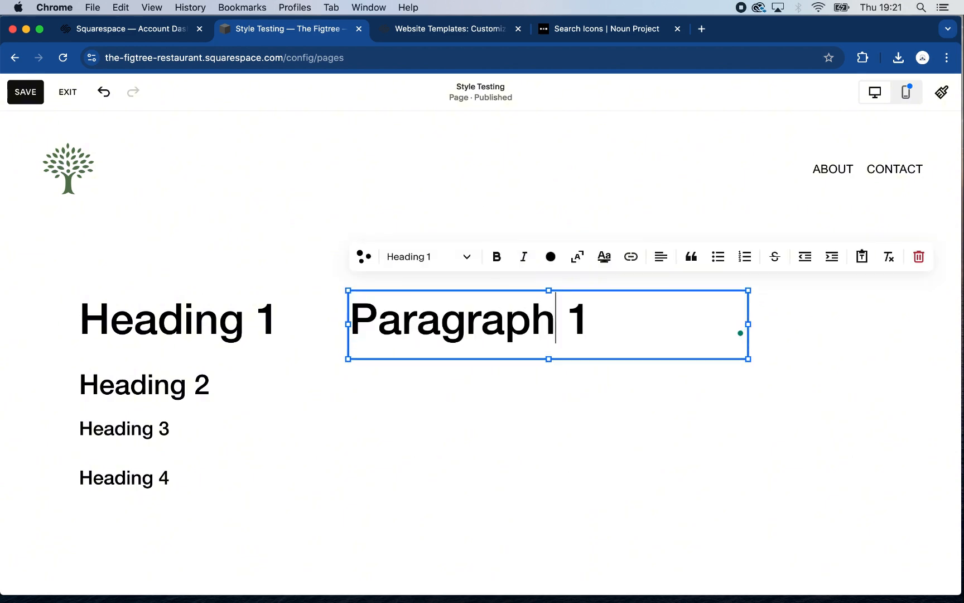
triple_click(416, 330)
click(467, 261)
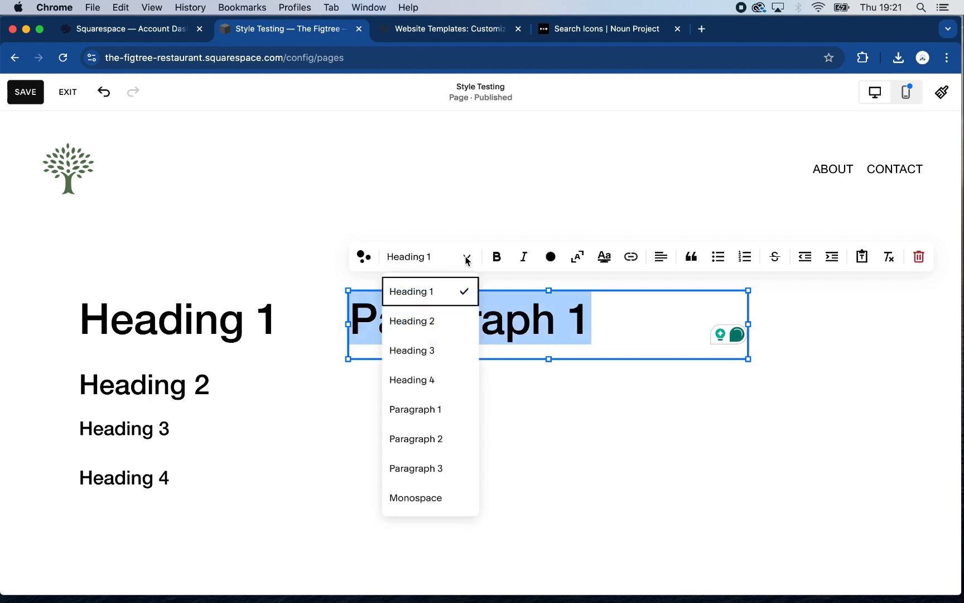
click(428, 411)
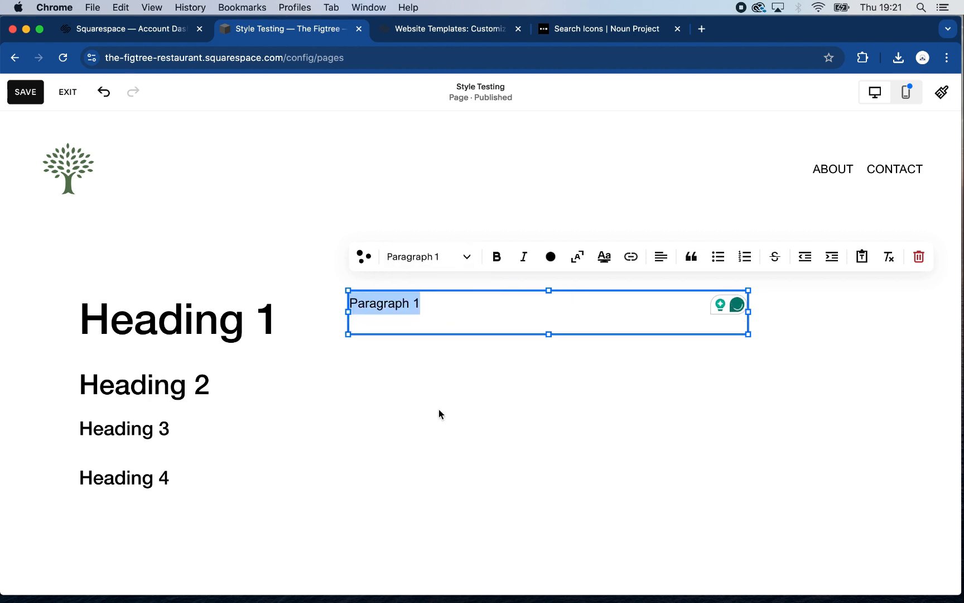
click(466, 397)
Duplicate the Paragraph 1 text block and place the copy directly below the original, aligned with its start
click(470, 328)
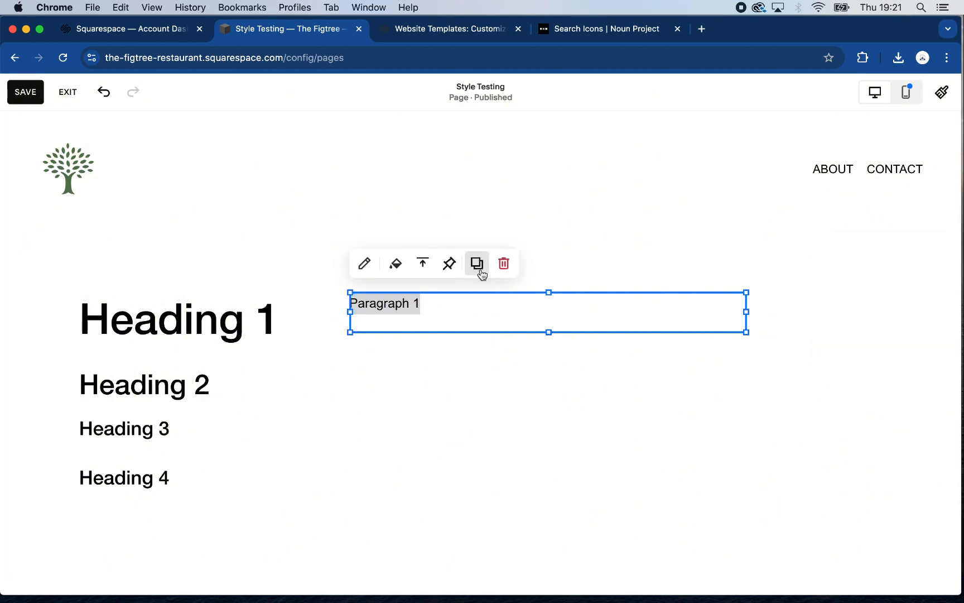
click(481, 273)
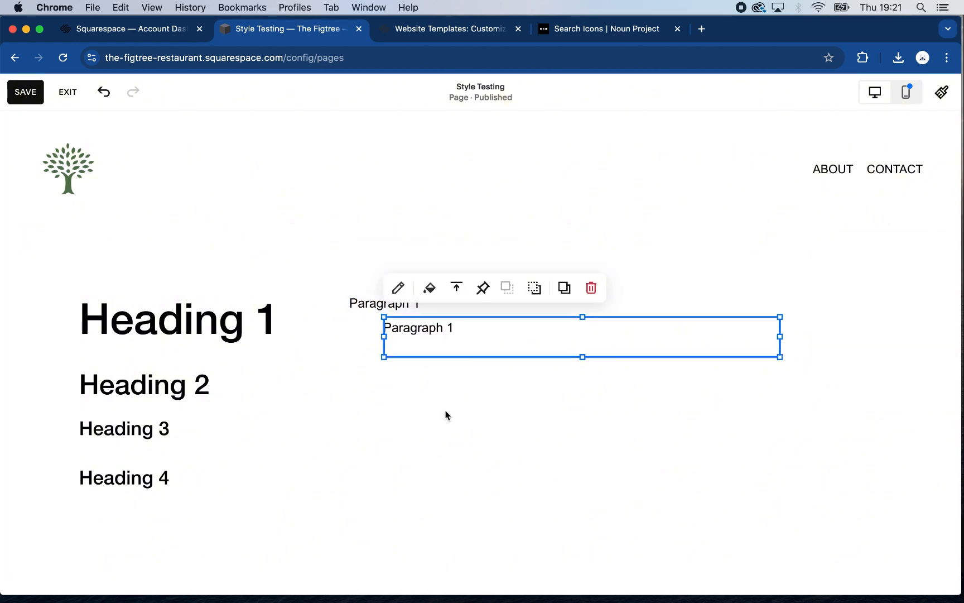
click(445, 413)
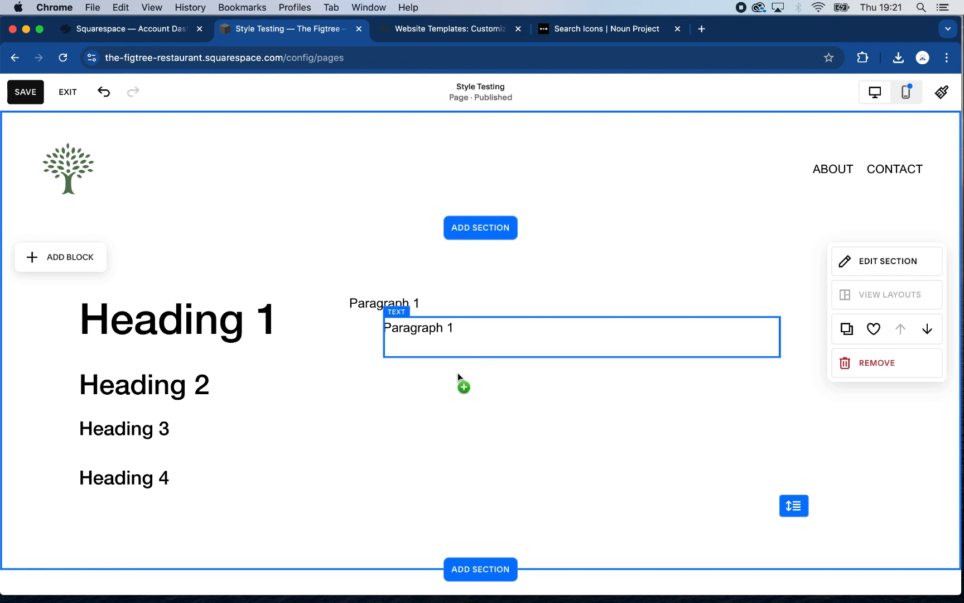
mouse_move(457, 372)
mouse_down()
mouse_move(410, 375)
mouse_move(439, 370)
mouse_up()
Change the copied block's text to "Paragraph 2" and apply the Paragraph 2 text style
click(422, 360)
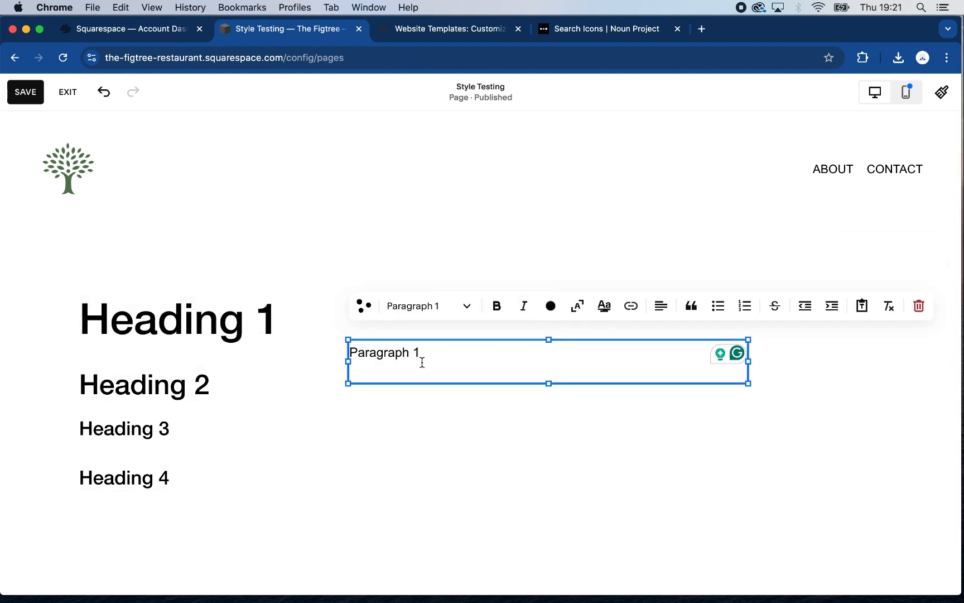
key(BackSpace)
text(2)
key(super+a)
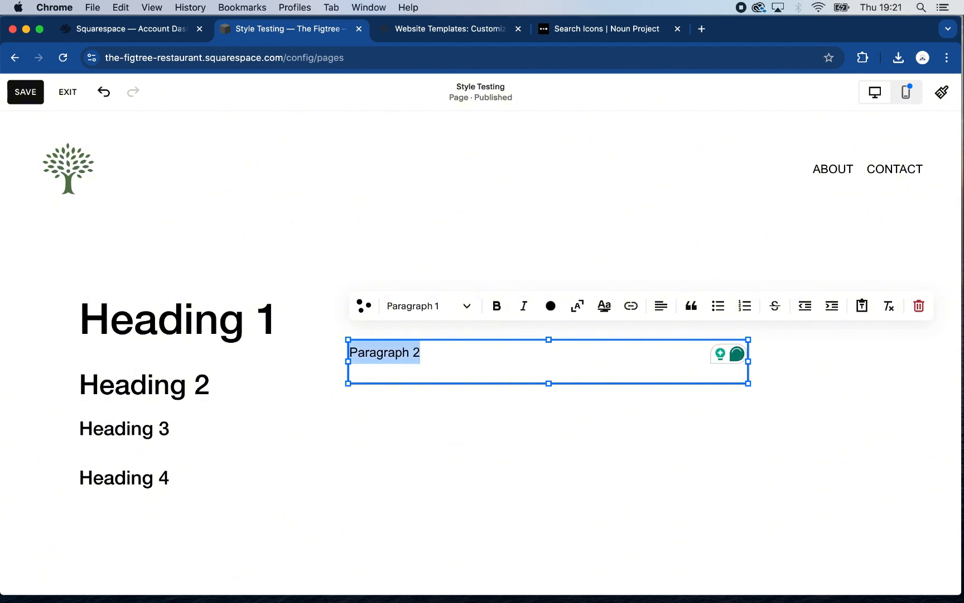
click(469, 307)
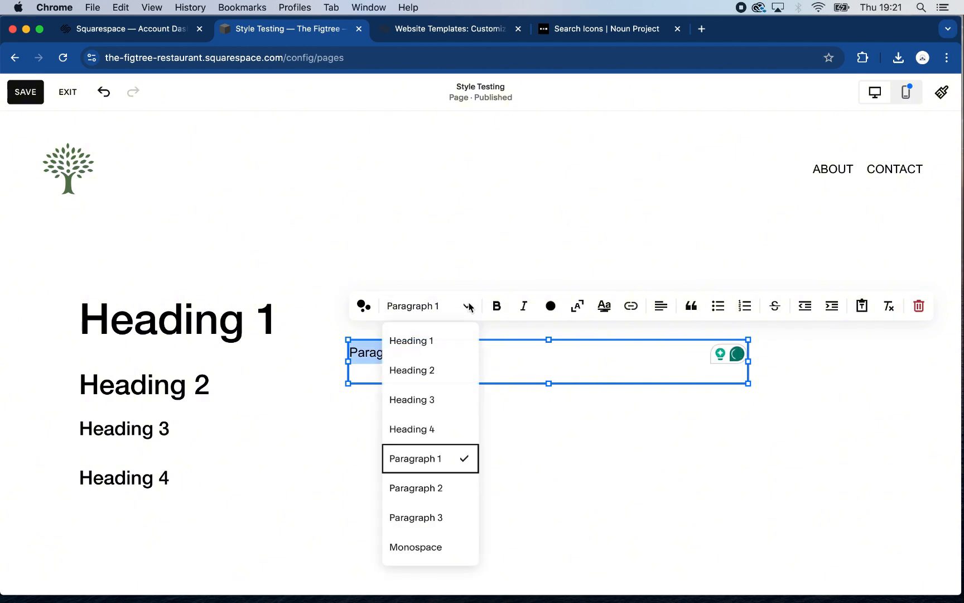
click(439, 486)
key(Escape)
click(437, 482)
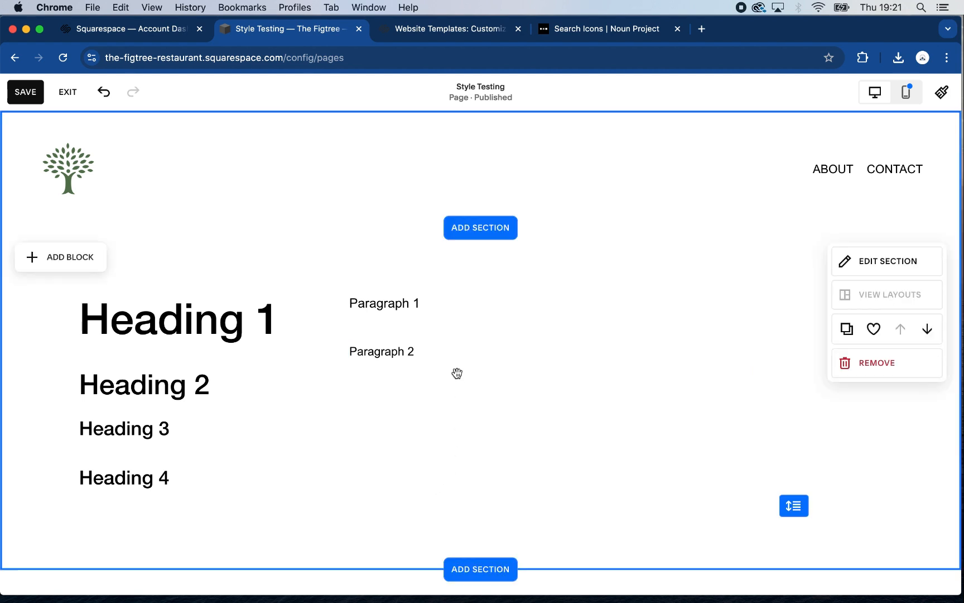
Duplicate the Paragraph 2 text block, place the copy below it and change its text to "Paragraph 3"
click(453, 375)
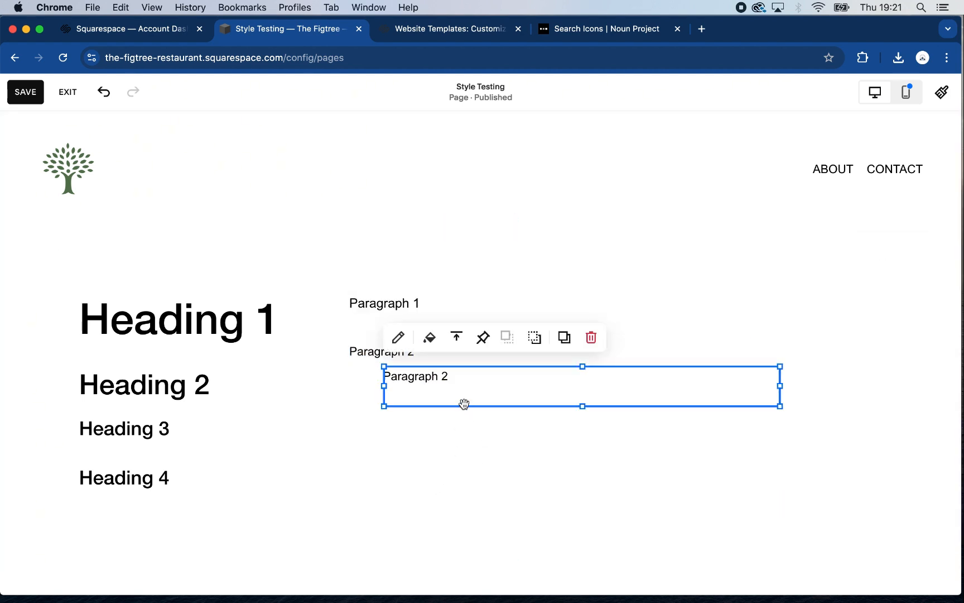
click(412, 454)
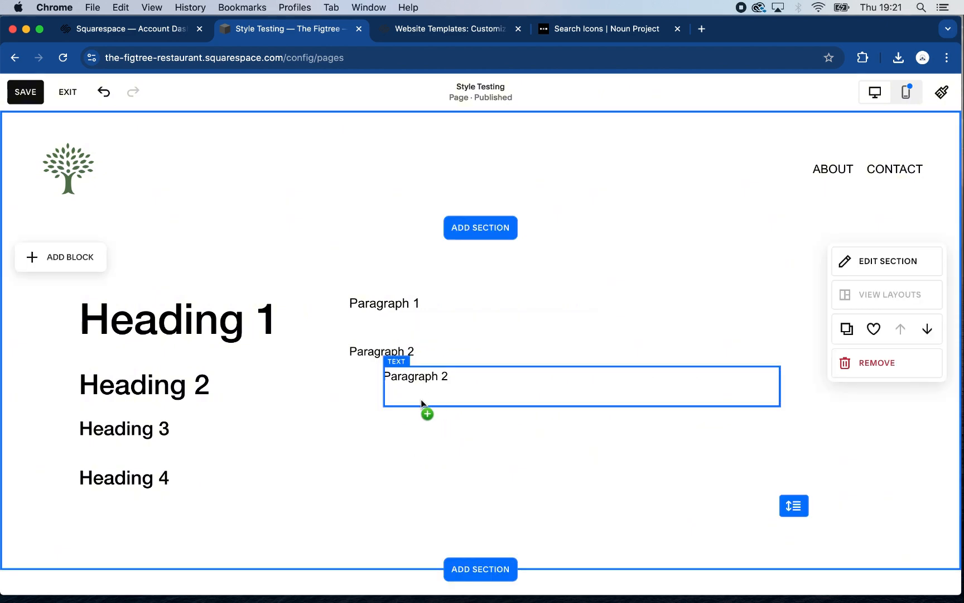
drag(421, 400, 422, 394)
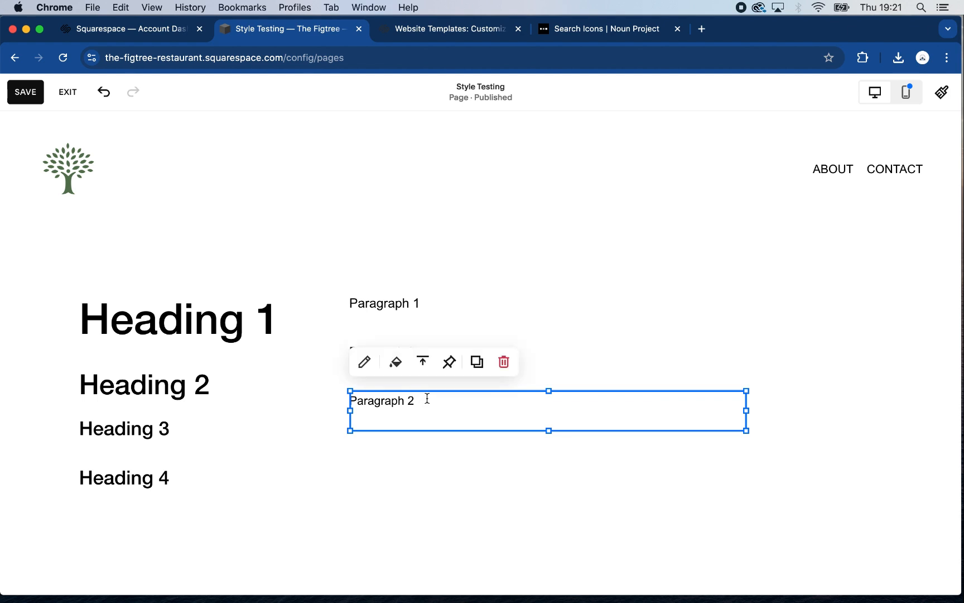
click(424, 400)
key(BackSpace)
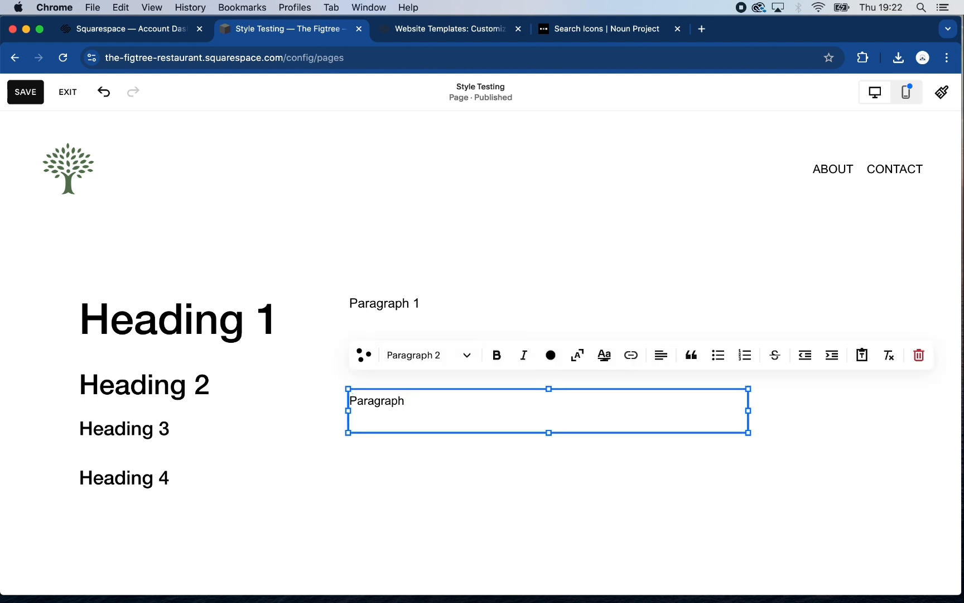
text(3)
key(Escape)
click(448, 490)
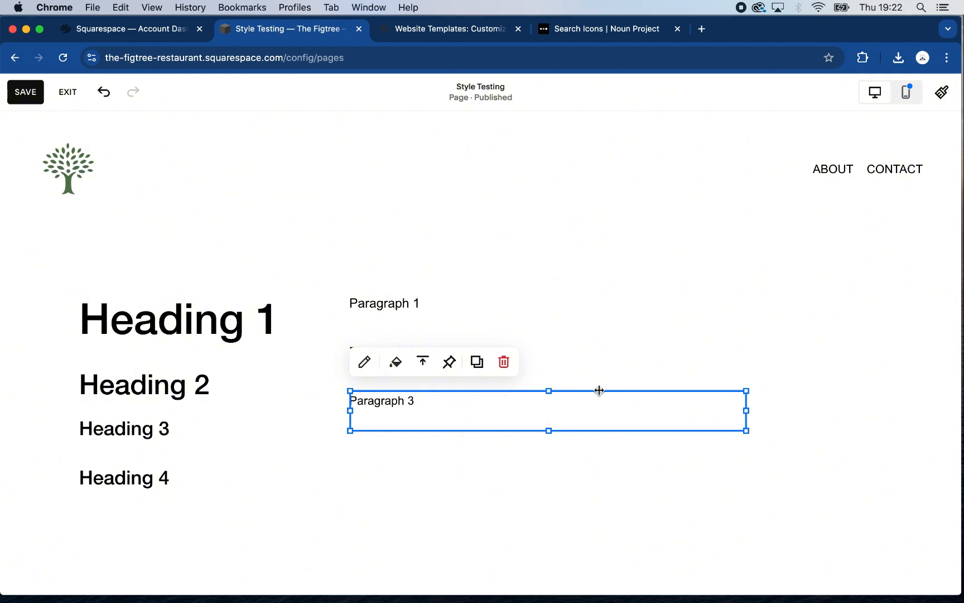
Narrow the three paragraph text blocks to about half their width and save the page
drag(598, 390, 532, 390)
click(714, 366)
drag(745, 363, 539, 361)
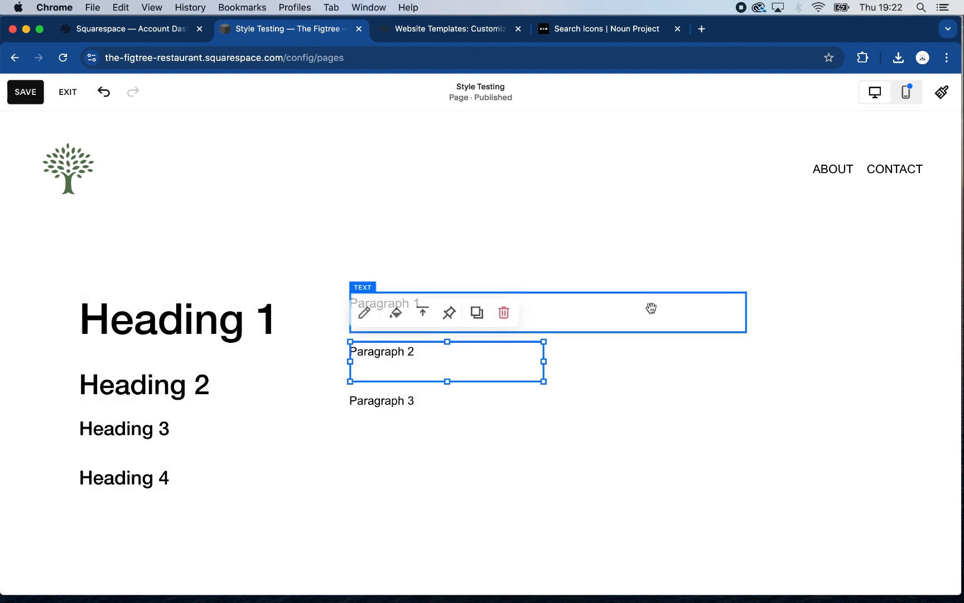
click(722, 312)
drag(744, 313, 543, 311)
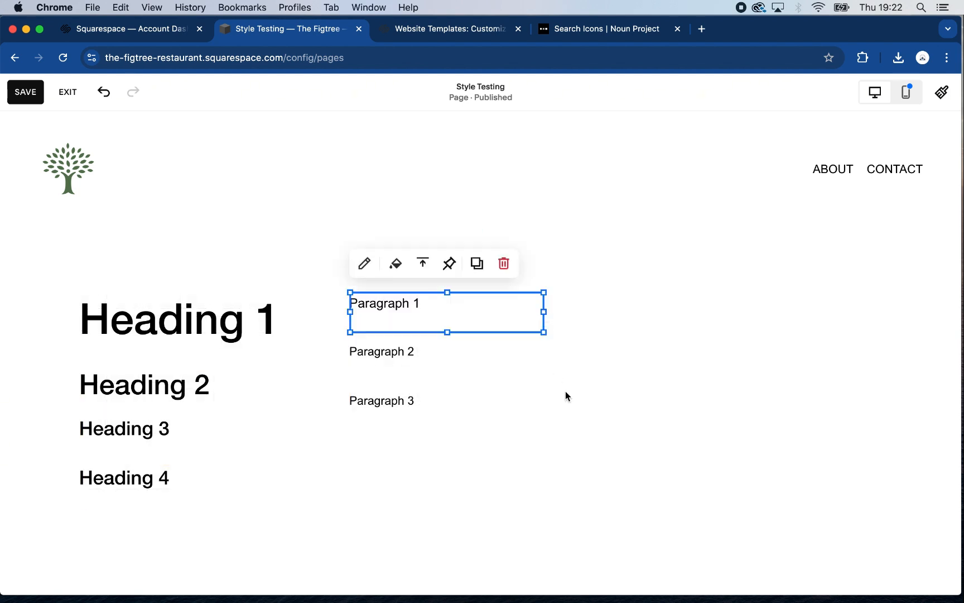
click(565, 391)
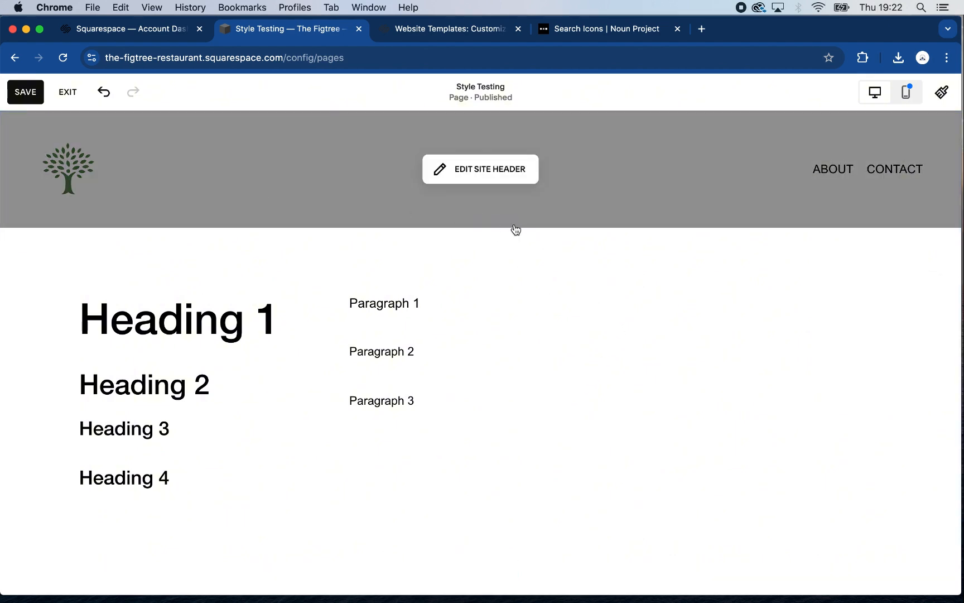
click(20, 93)
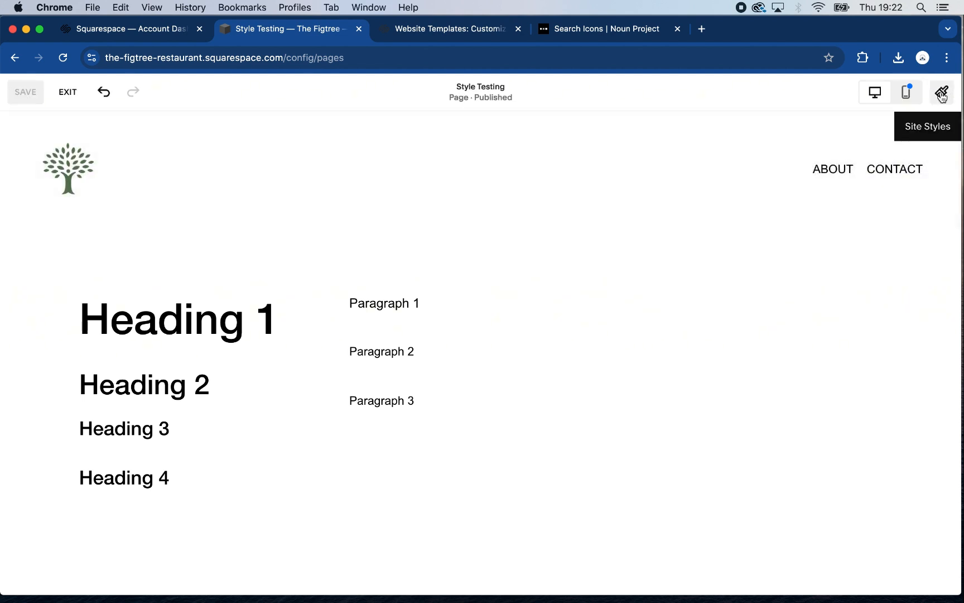
Open the site-wide colour styles and bring up the palette for editing
click(941, 95)
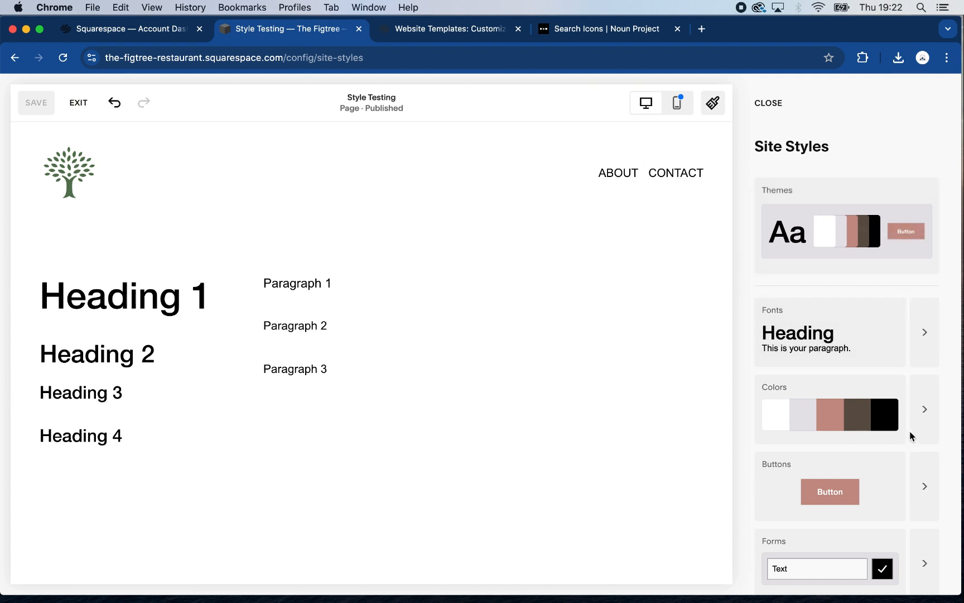
click(926, 405)
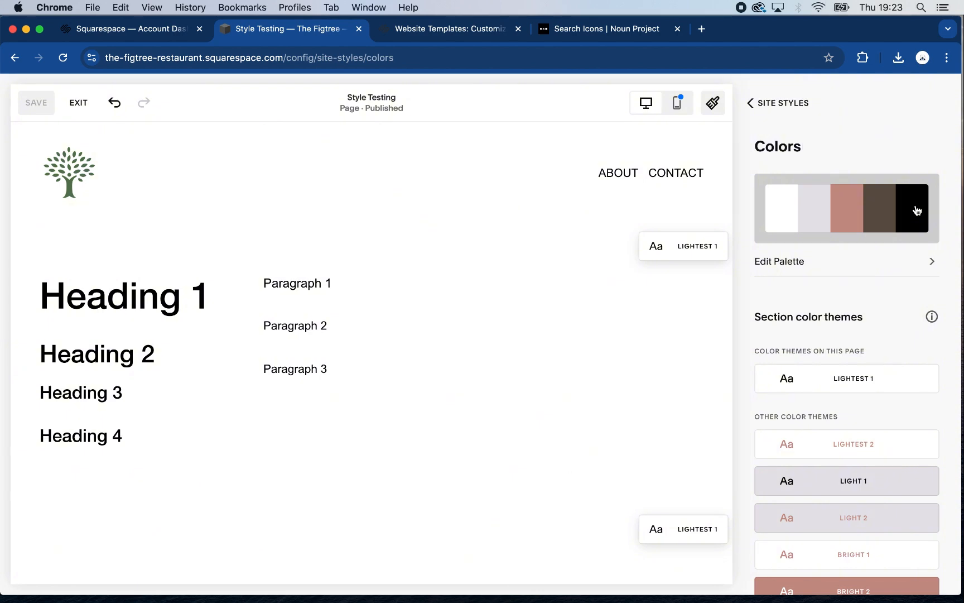
click(930, 265)
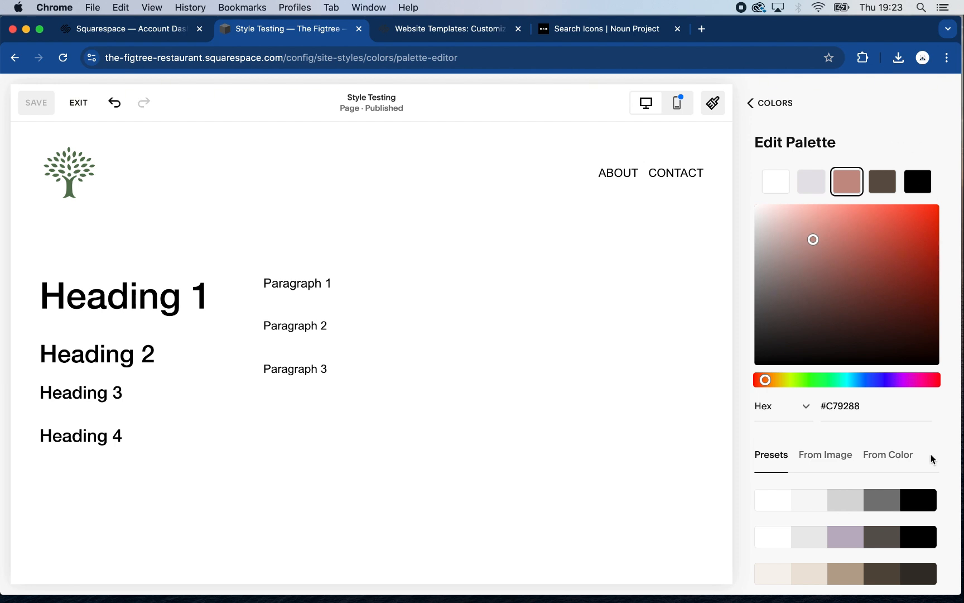
Apply the preset palette of white, beige, blue-grey, dark green and black to the site
scroll(931, 459, down, 10)
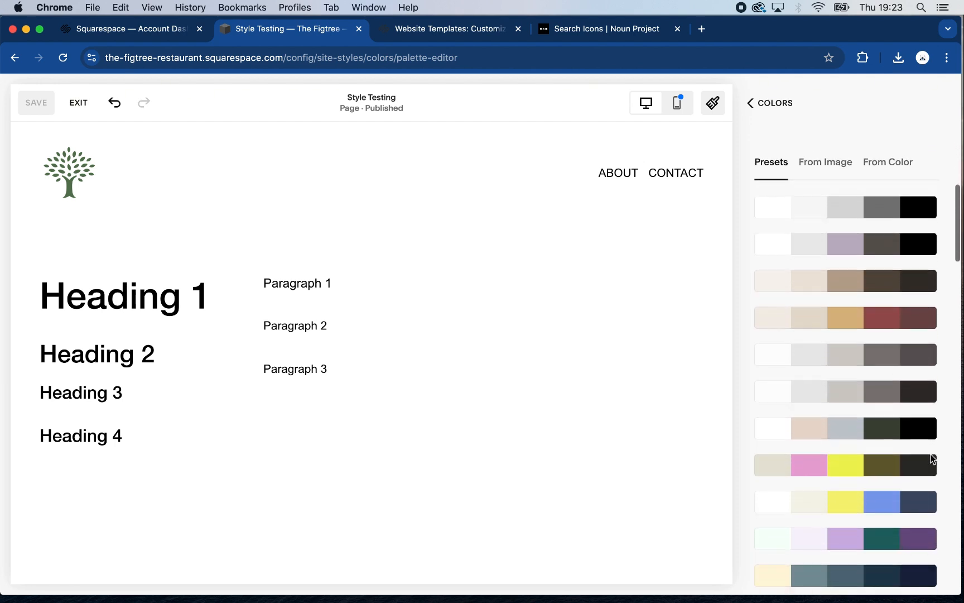
scroll(931, 459, down, 10)
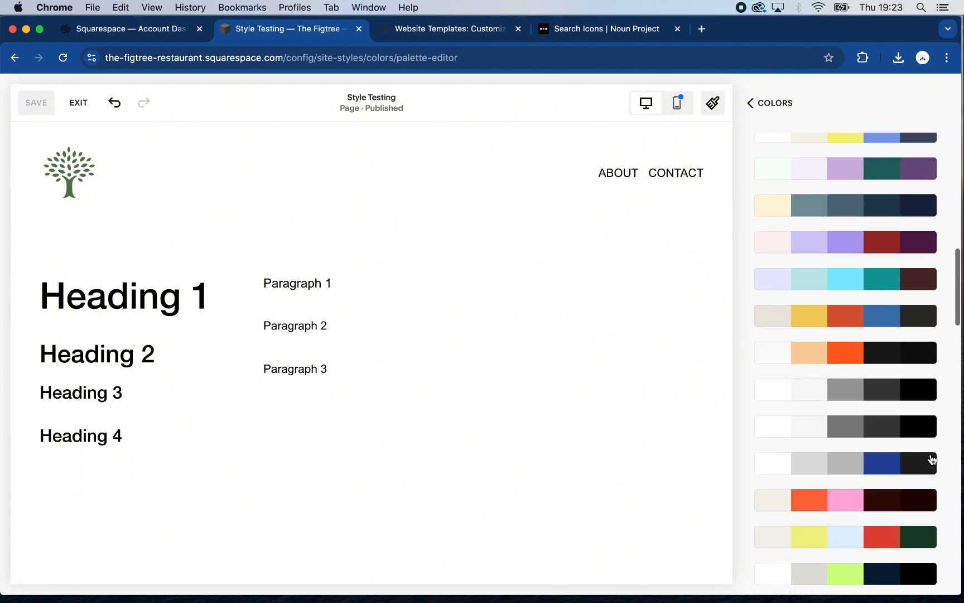
scroll(932, 459, down, 5)
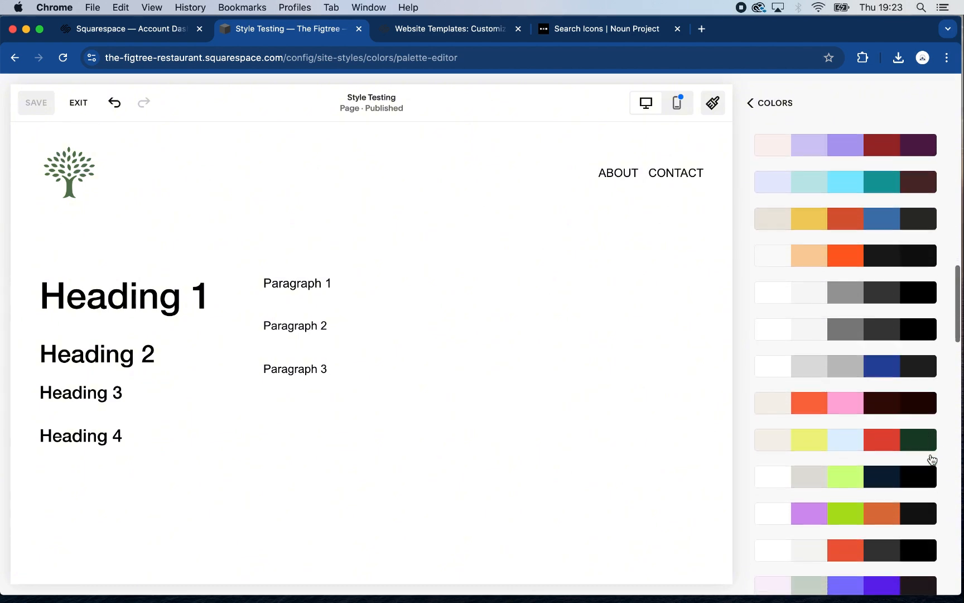
scroll(932, 459, down, 6)
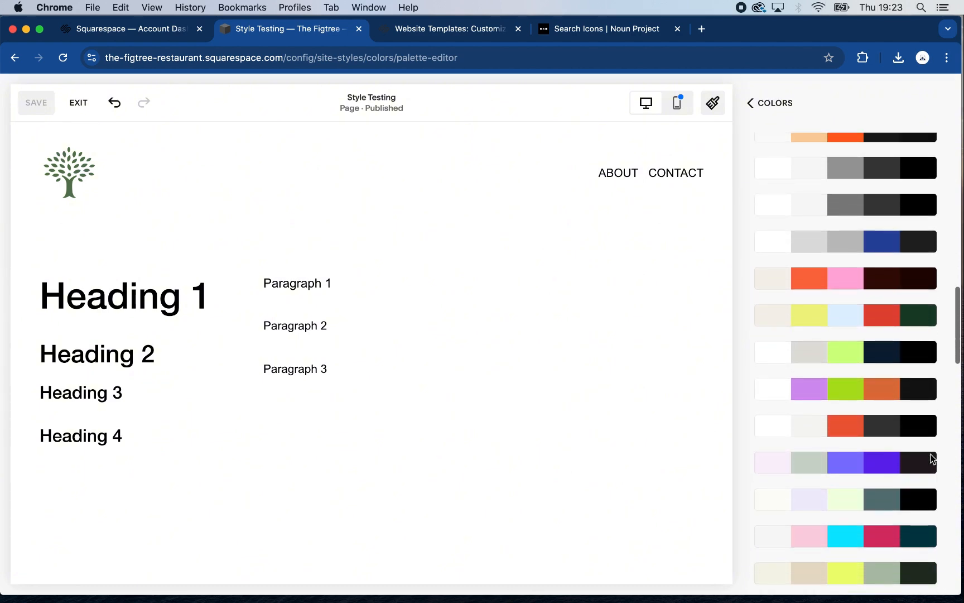
scroll(932, 459, down, 8)
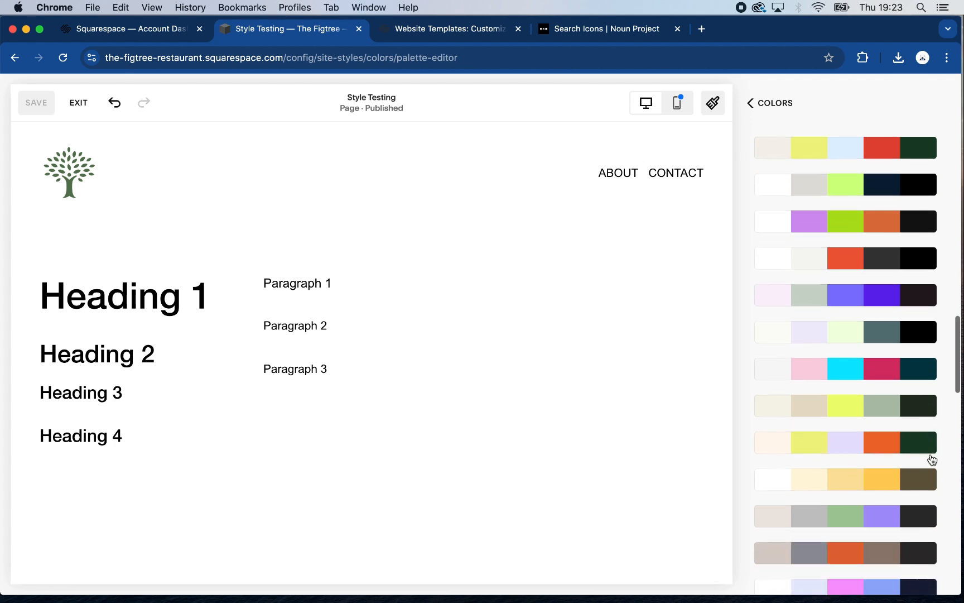
scroll(932, 458, down, 16)
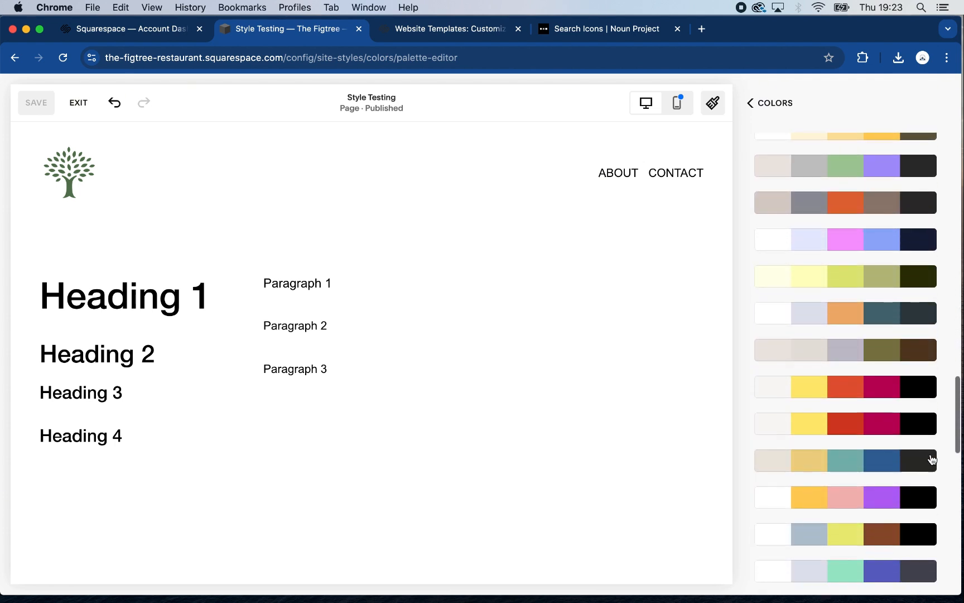
scroll(932, 459, down, 14)
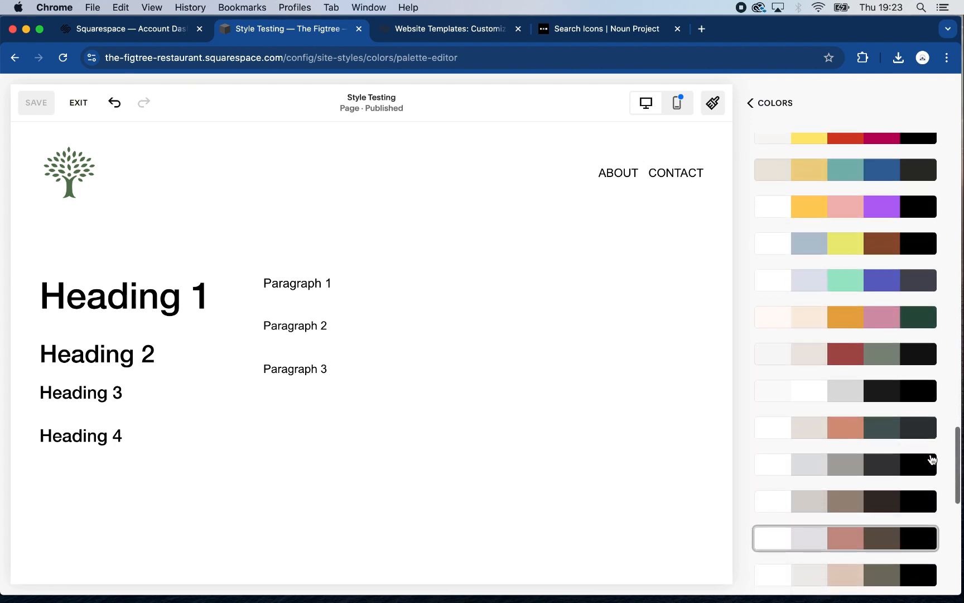
scroll(932, 459, down, 5)
scroll(932, 459, up, 6)
scroll(932, 459, down, 1)
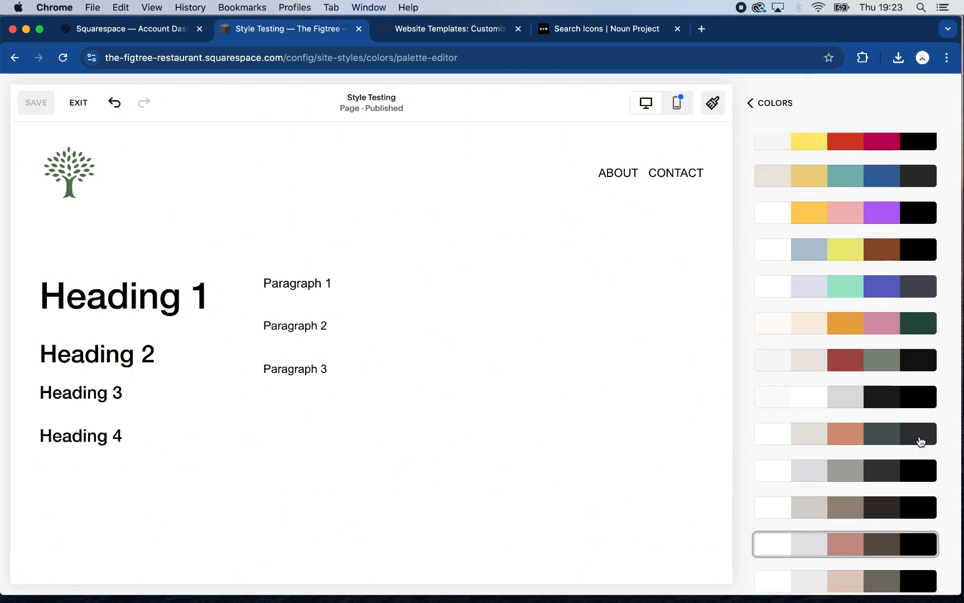
scroll(905, 487, down, 10)
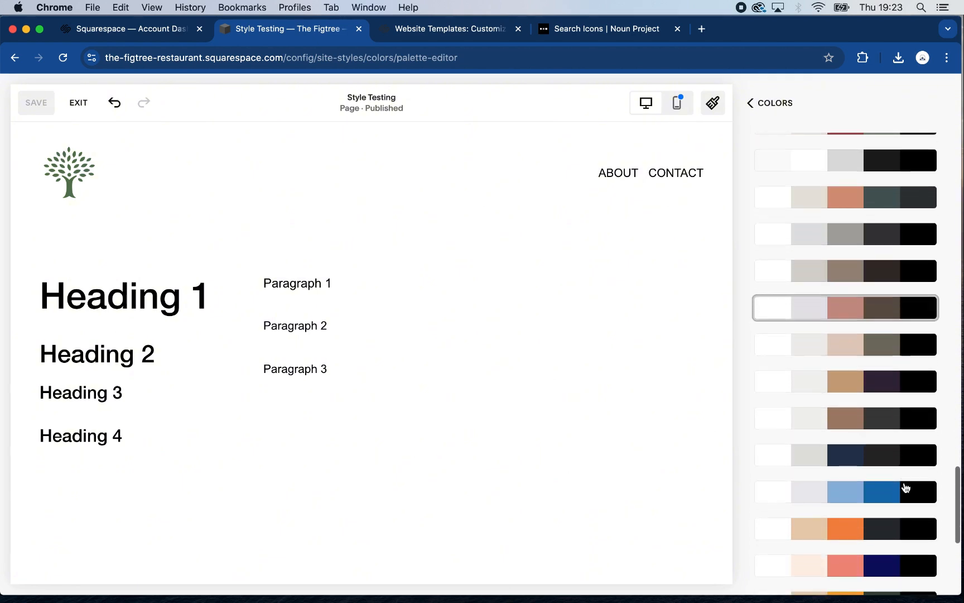
scroll(905, 488, down, 10)
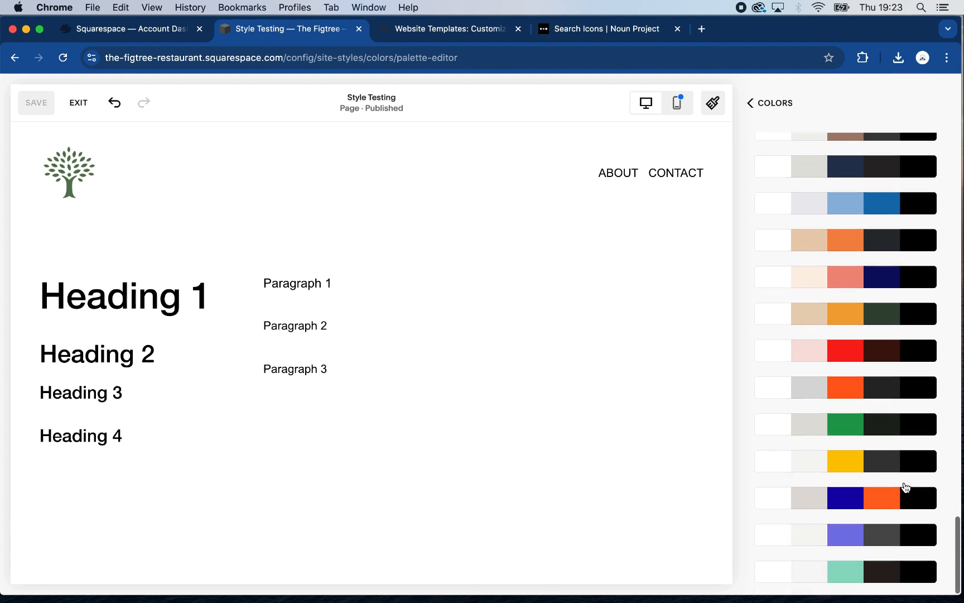
scroll(906, 487, down, 15)
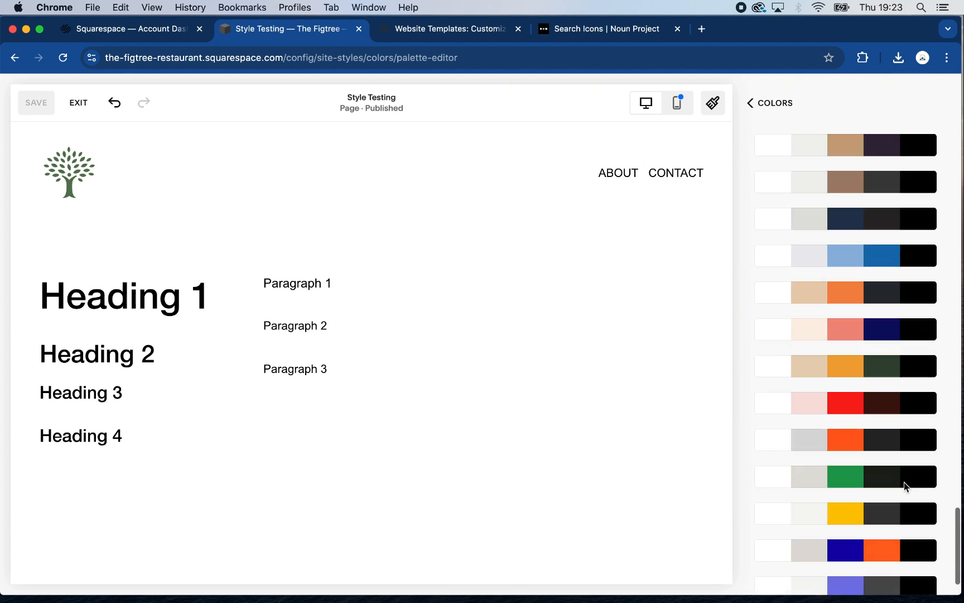
scroll(904, 481, up, 20)
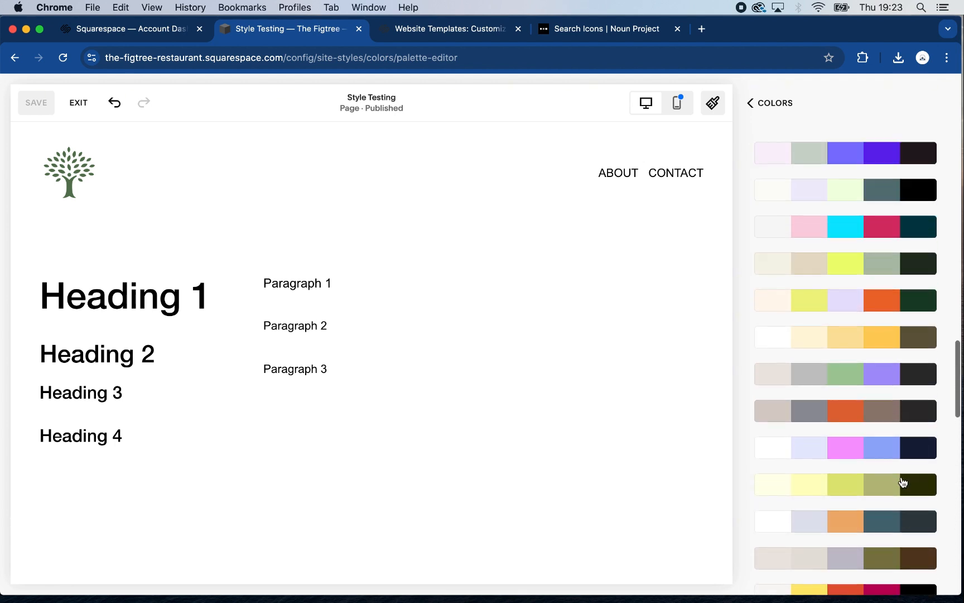
scroll(904, 481, up, 7)
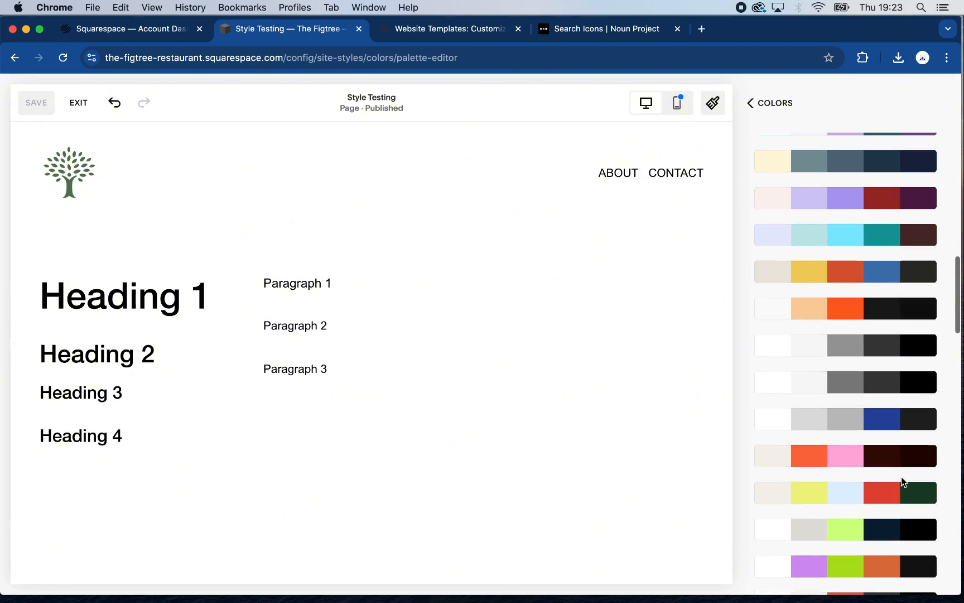
scroll(904, 481, up, 12)
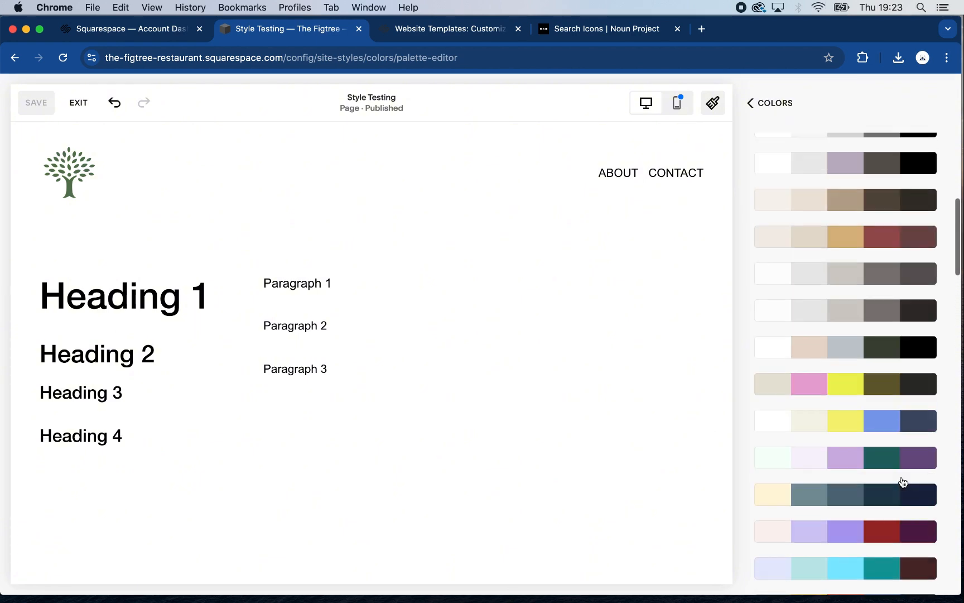
scroll(903, 481, down, 1)
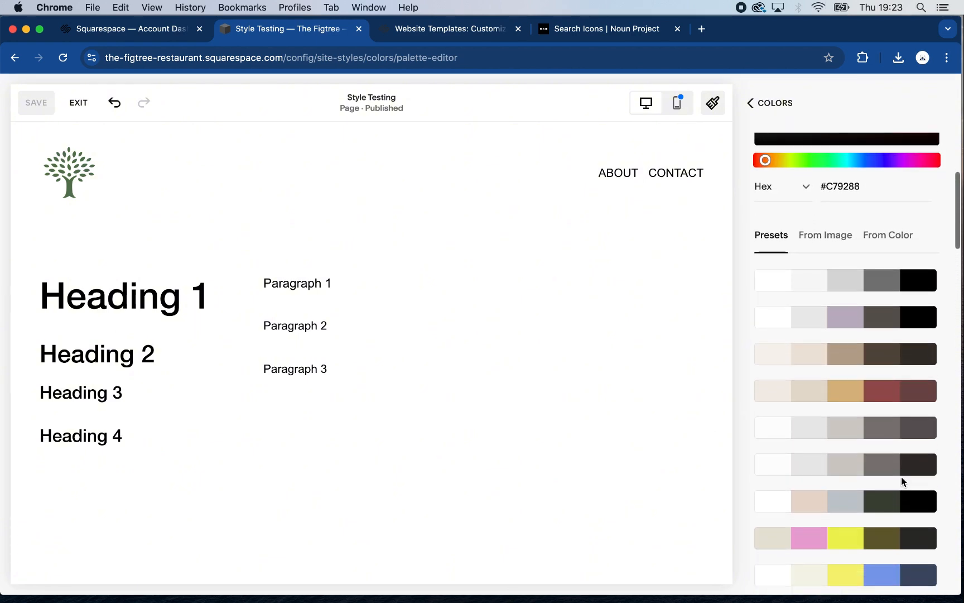
click(920, 505)
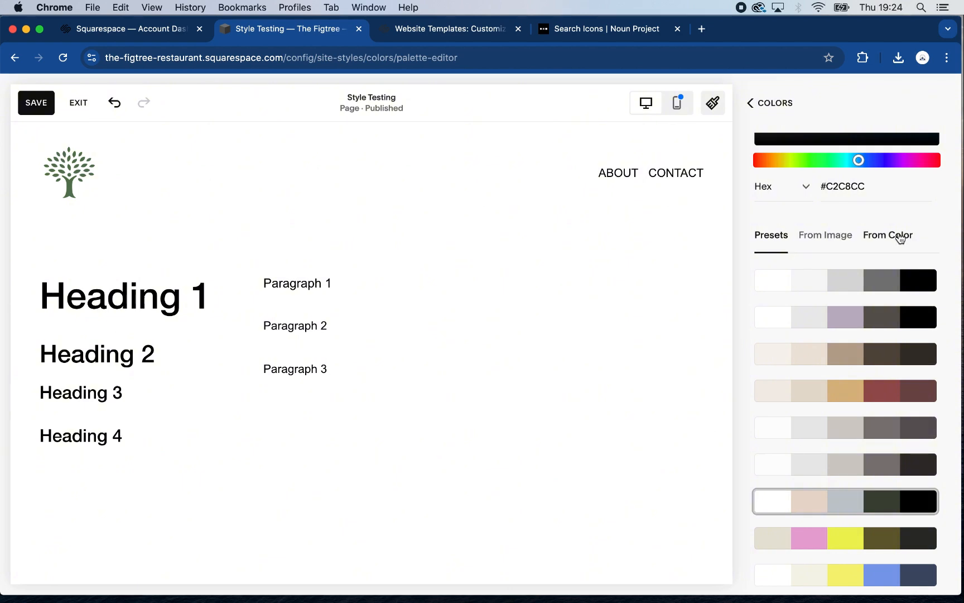
scroll(900, 237, up, 6)
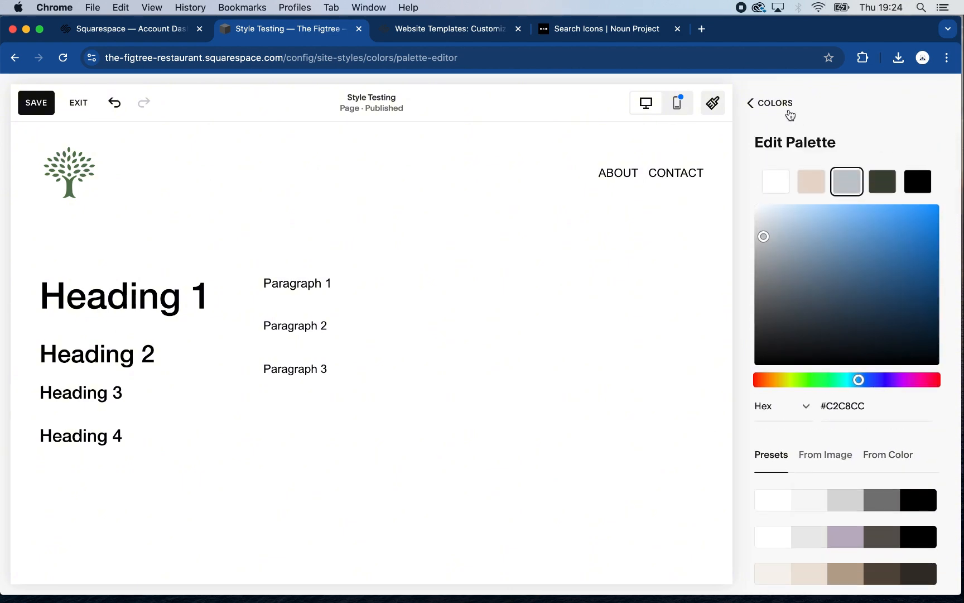
Review the section color themes for the chosen palette and save the color styles
click(749, 103)
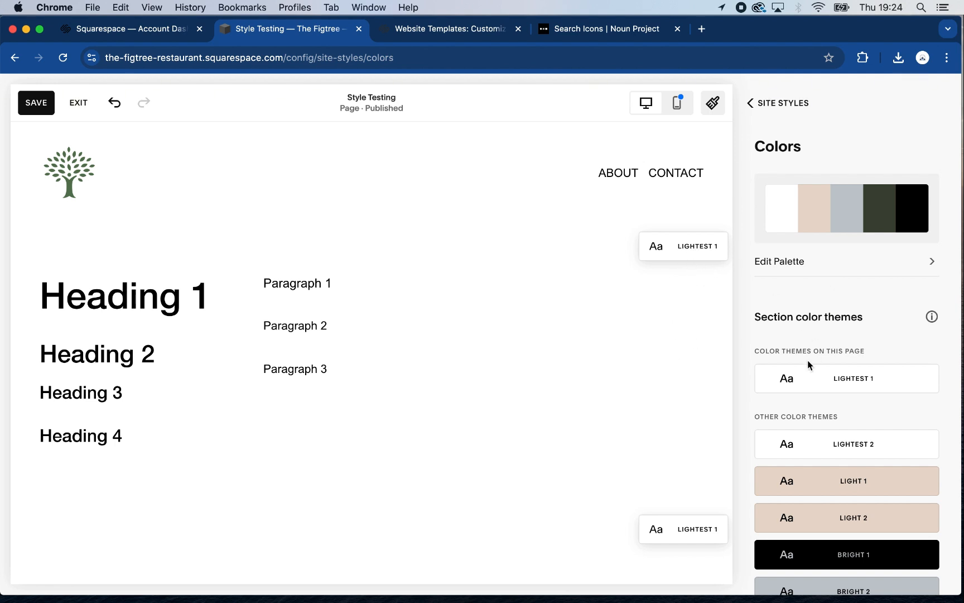
scroll(823, 465, down, 3)
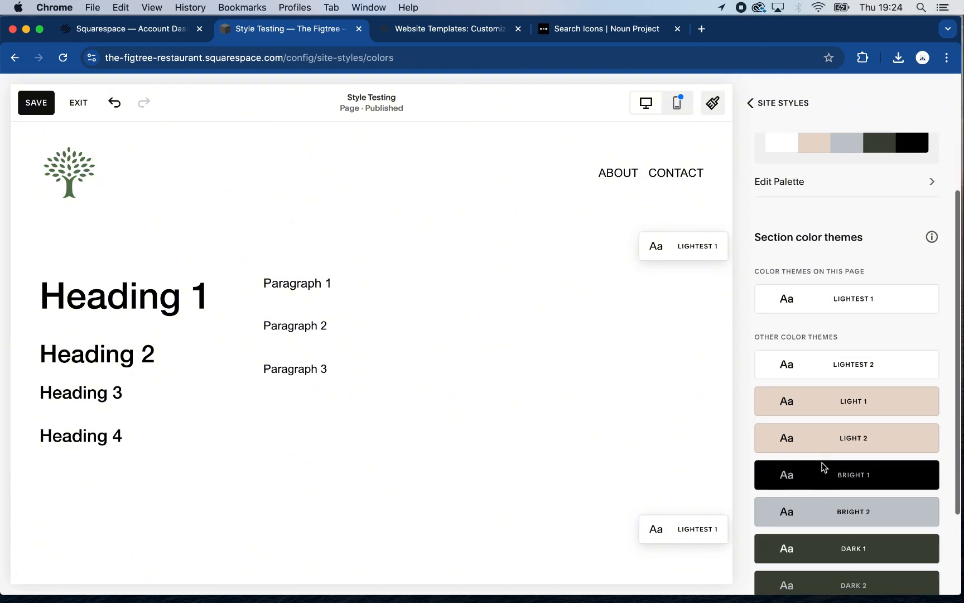
scroll(824, 558, down, 1)
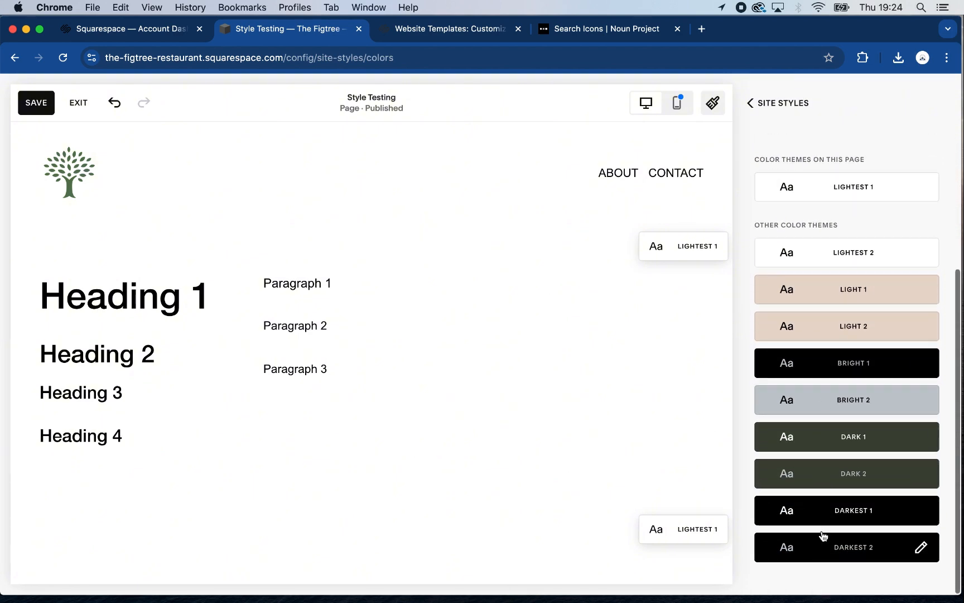
scroll(851, 257, up, 2)
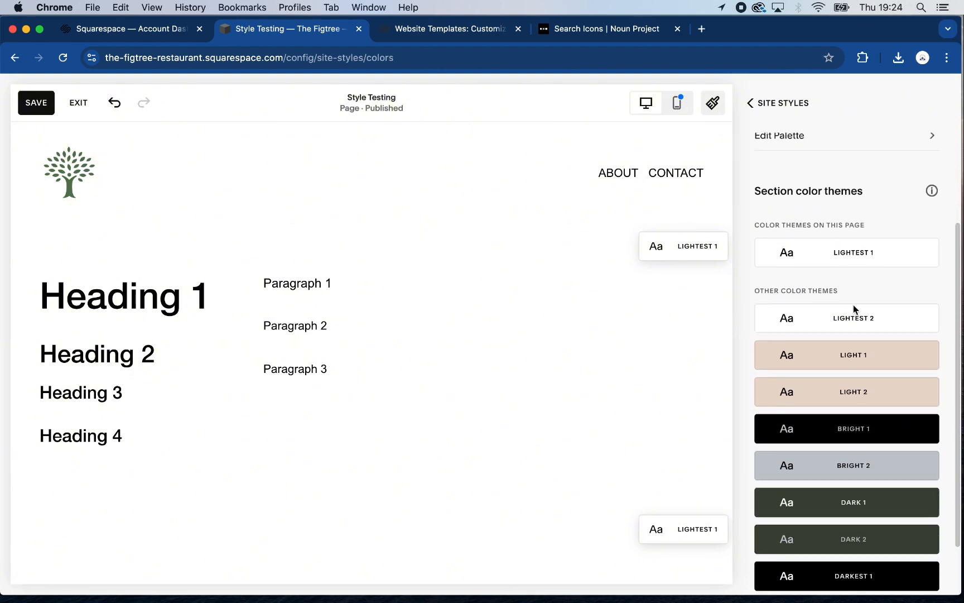
scroll(840, 341, down, 2)
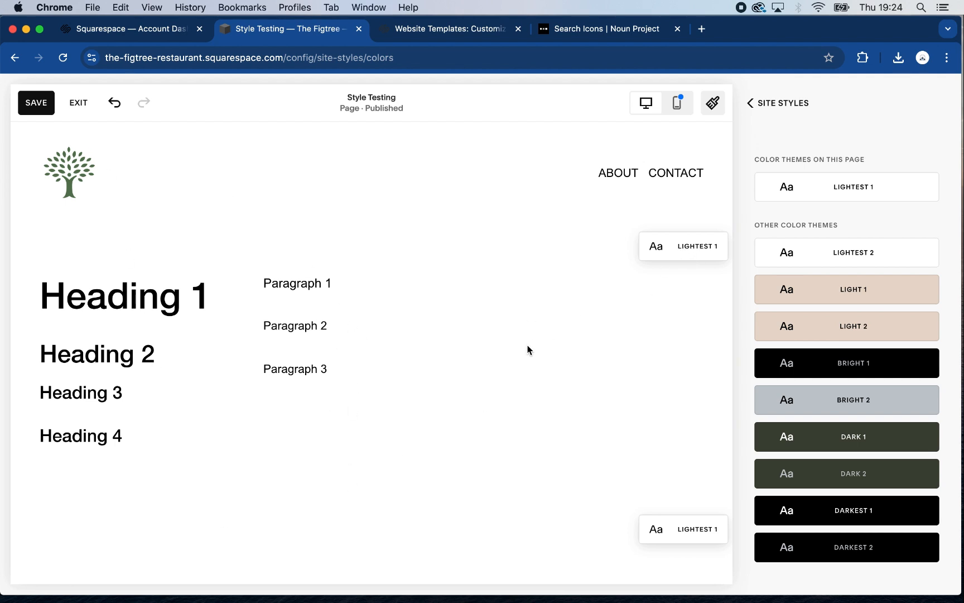
click(749, 104)
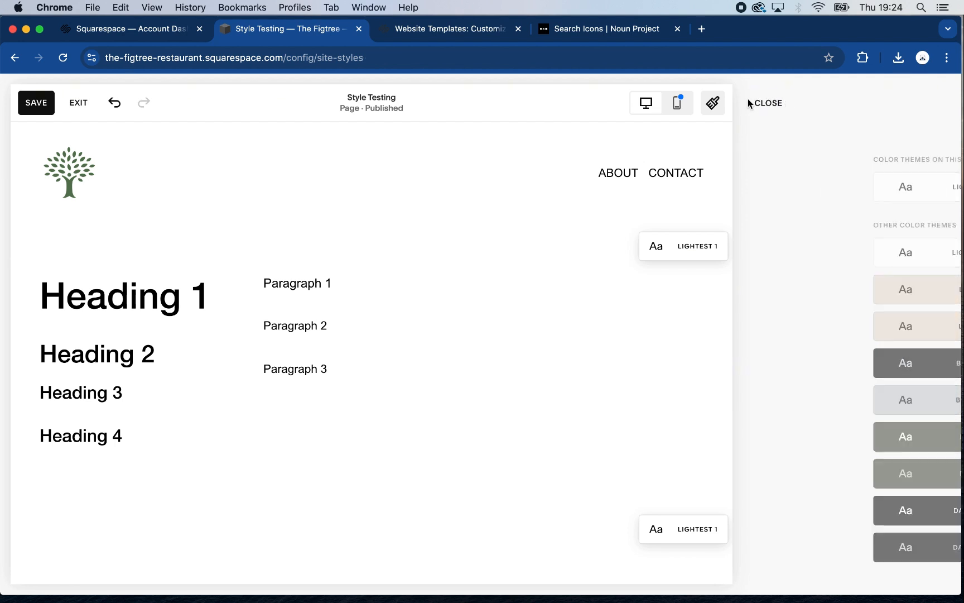
click(35, 106)
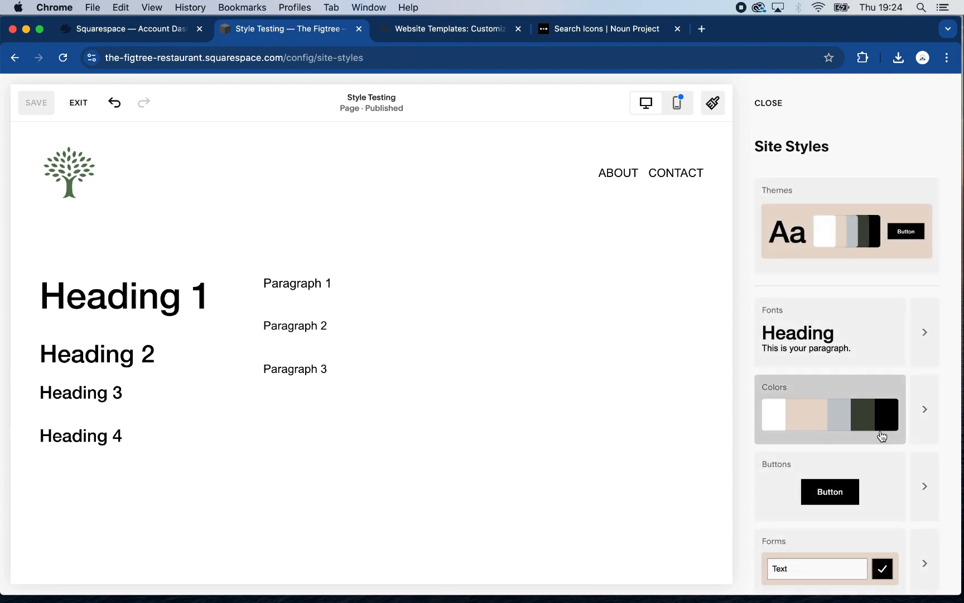
Open the site-wide font packs and look through the serif pairings
click(924, 335)
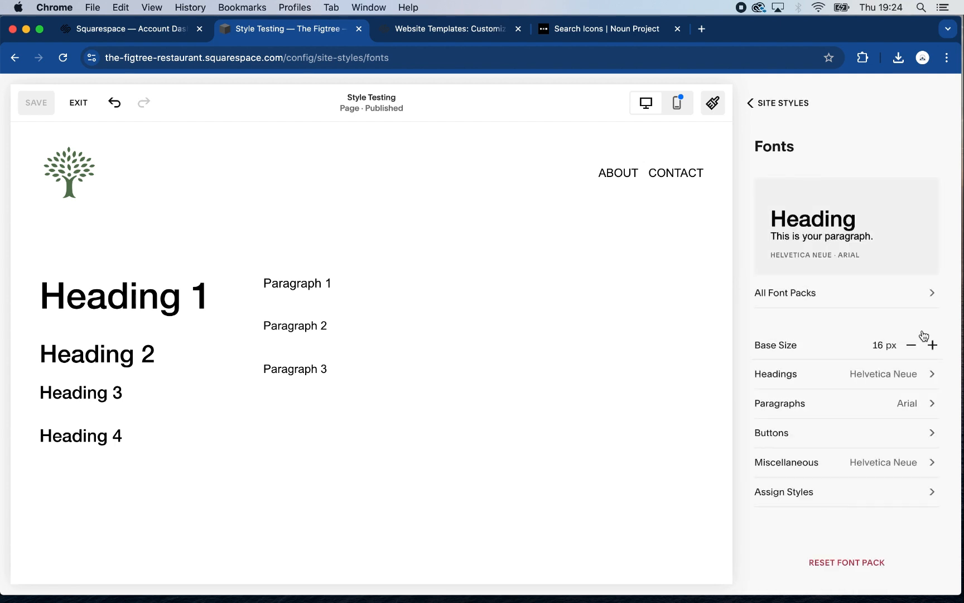
click(932, 297)
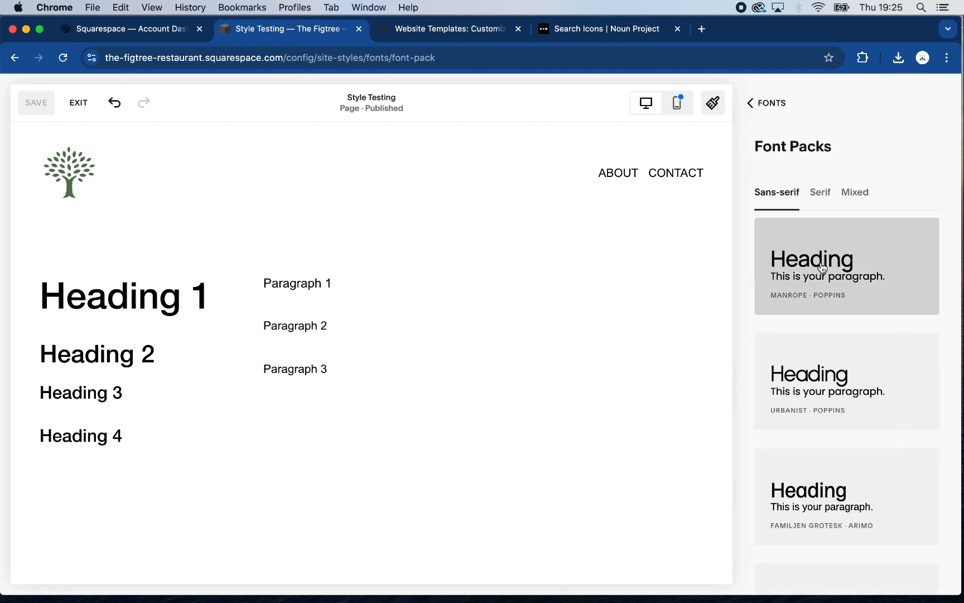
click(818, 194)
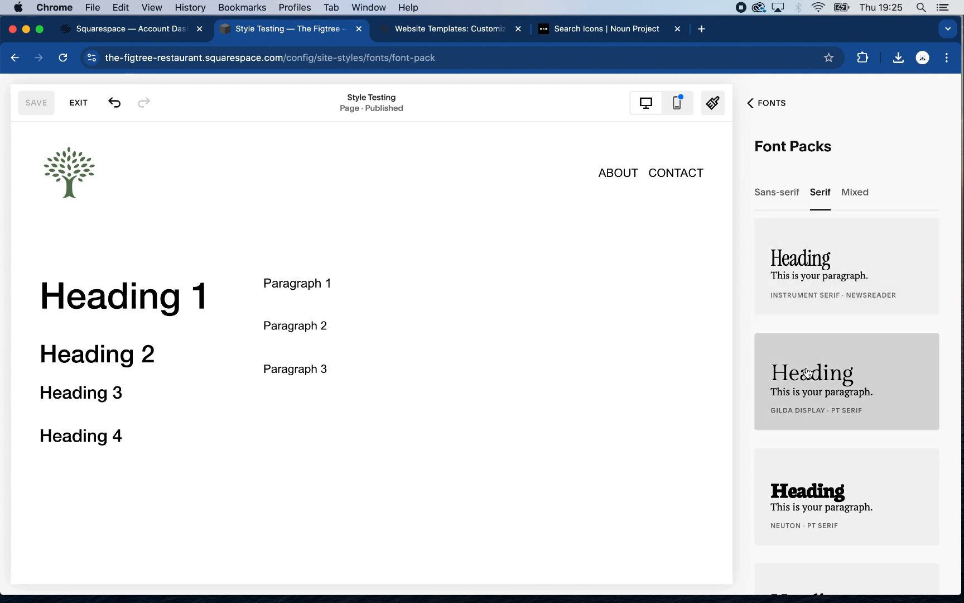
scroll(854, 450, down, 6)
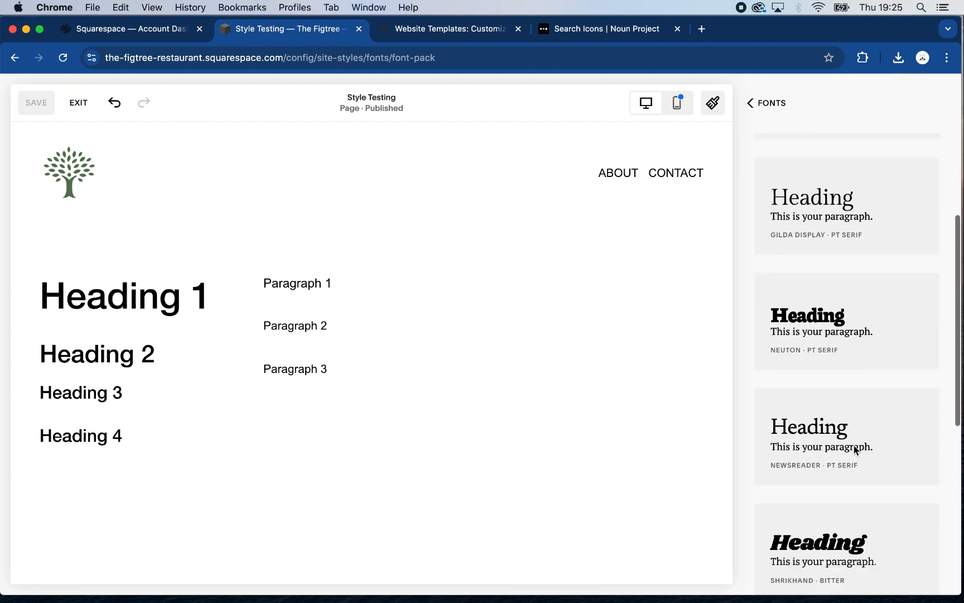
scroll(855, 445, down, 4)
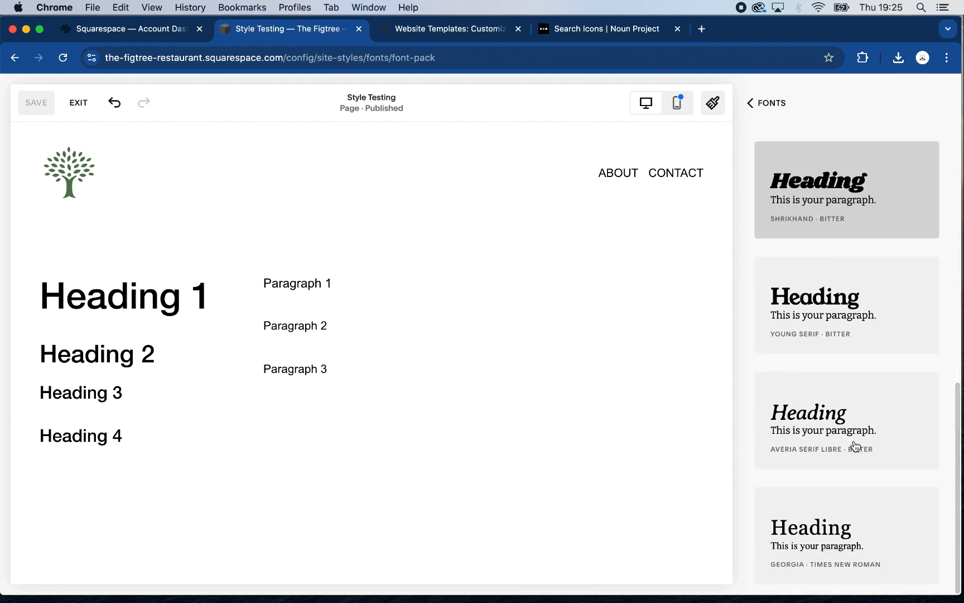
scroll(885, 362, up, 10)
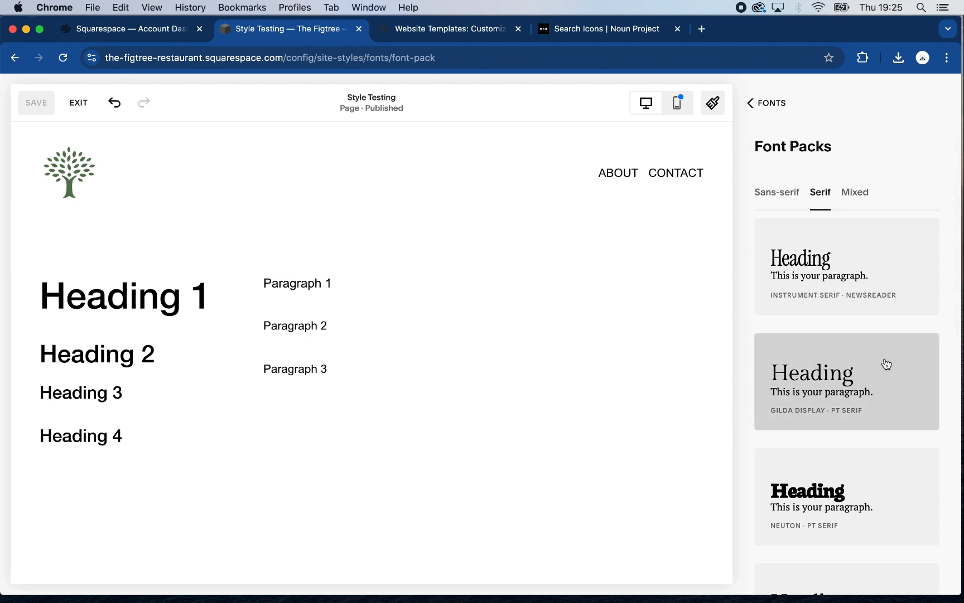
Look through the mixed font packs and return to the sans-serif ones
click(856, 193)
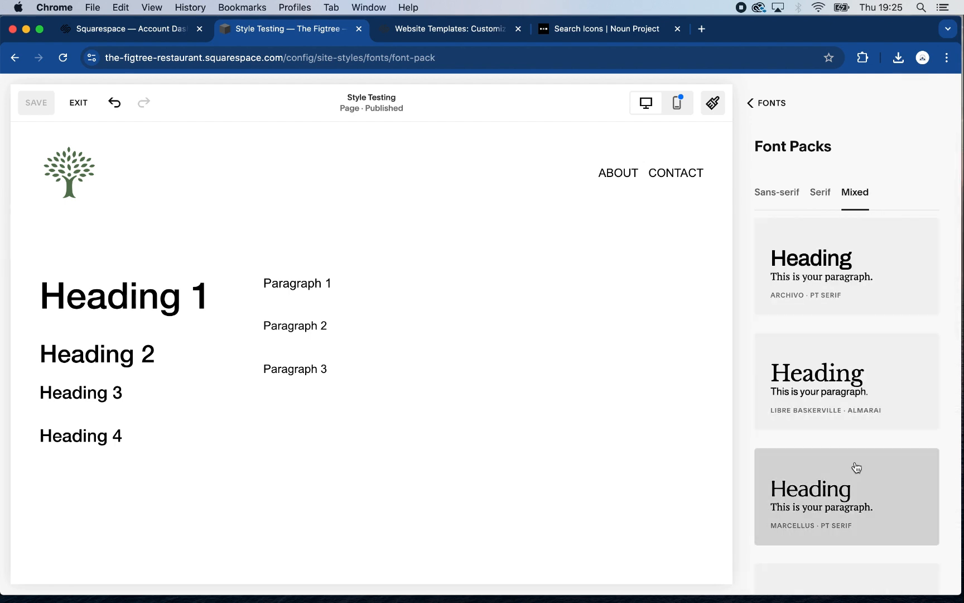
scroll(838, 502, down, 10)
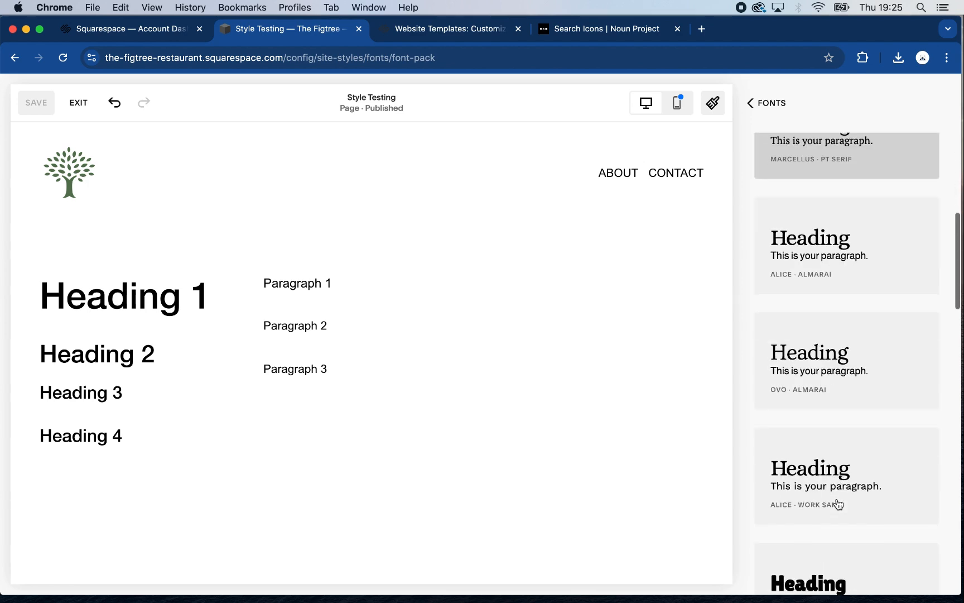
scroll(838, 501, down, 3)
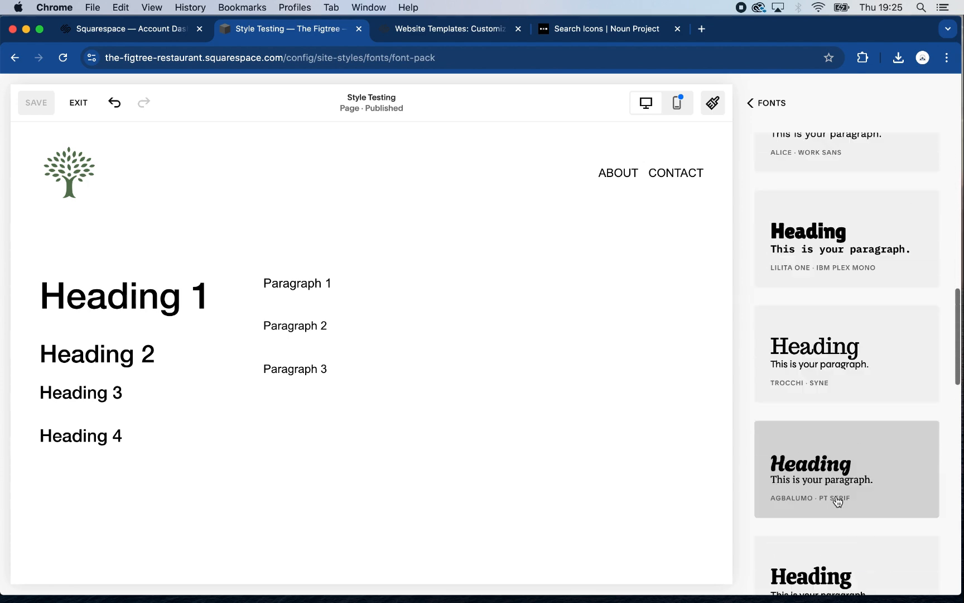
scroll(837, 500, up, 15)
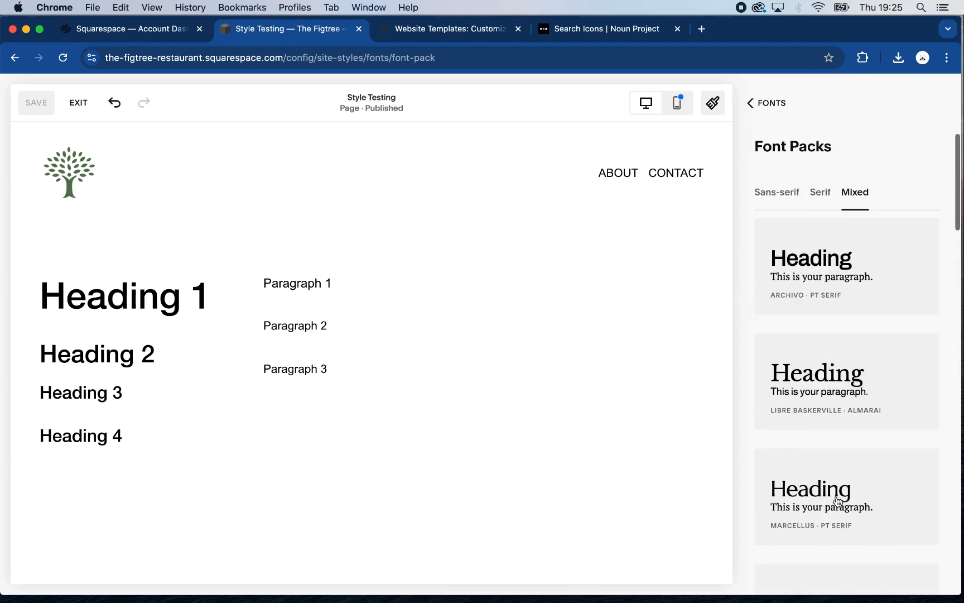
click(791, 193)
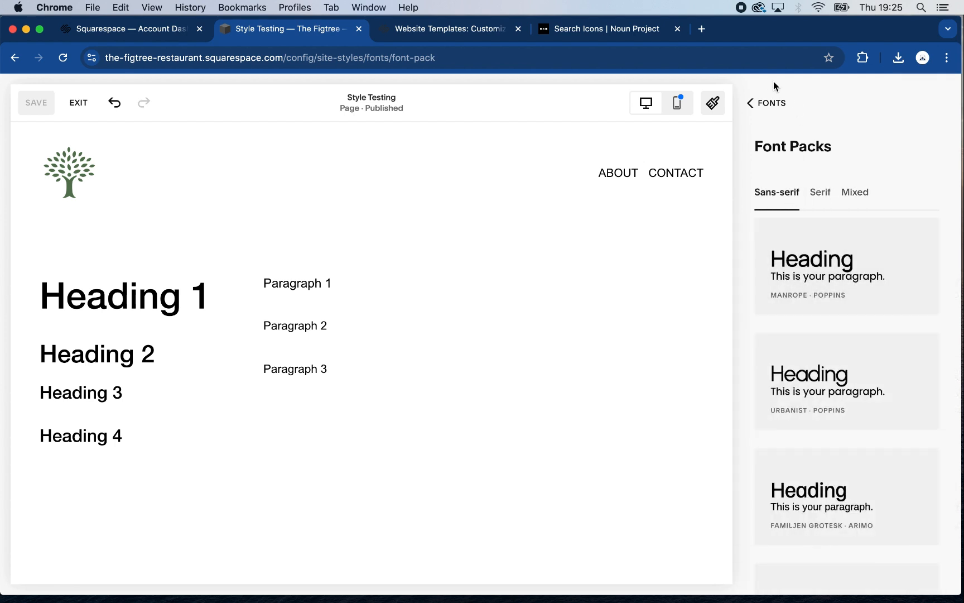
Leave the font packs and open the list of fonts available for the site's headings
click(754, 105)
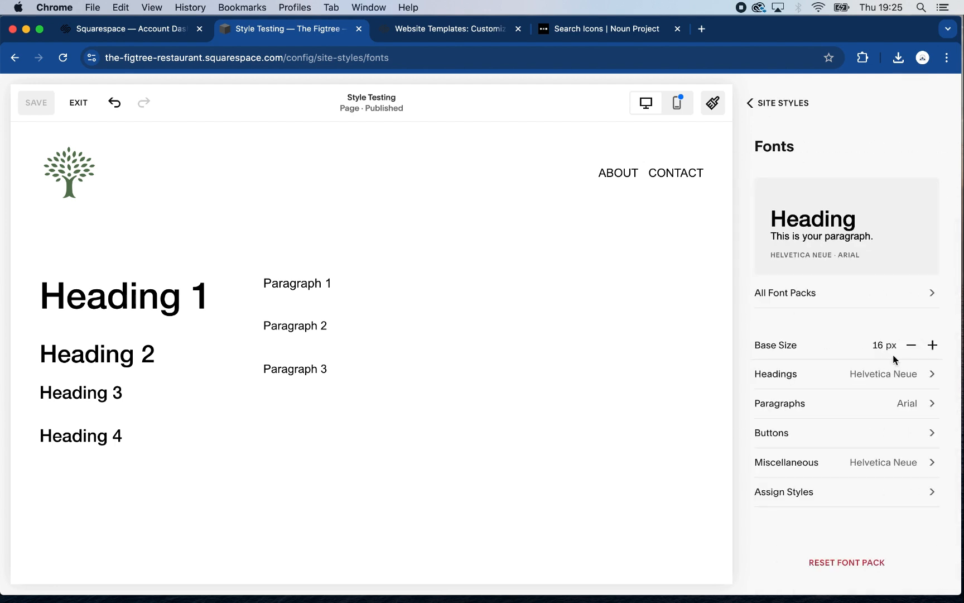
click(933, 375)
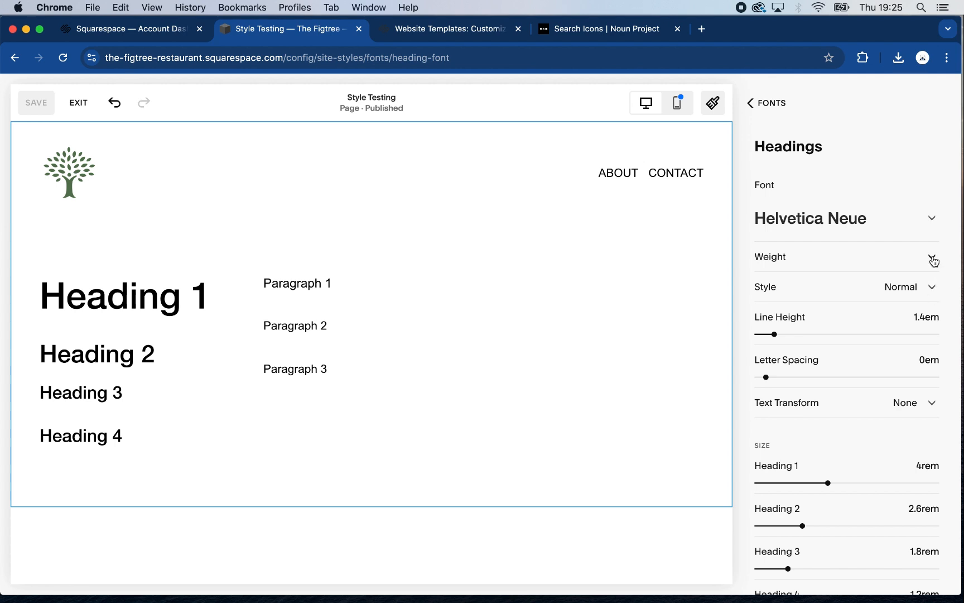
click(932, 223)
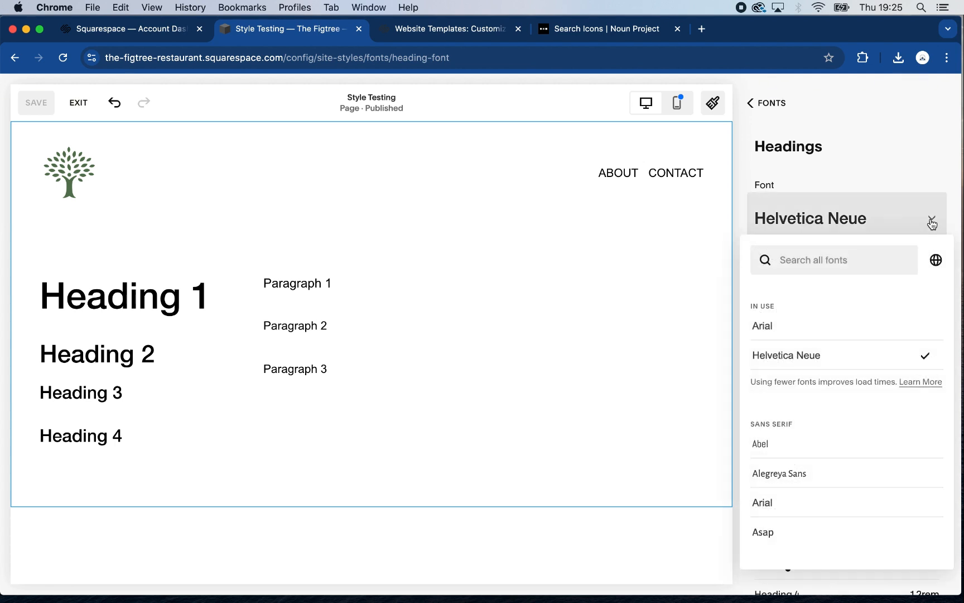
Try the slab serif font Arvo for the site's headings
scroll(878, 448, down, 2)
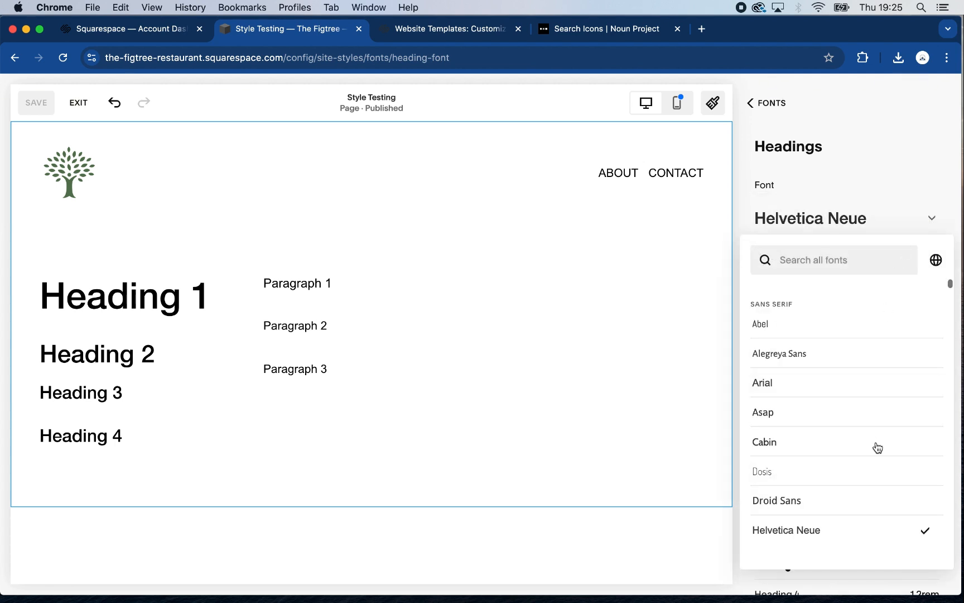
scroll(877, 448, down, 10)
scroll(877, 446, up, 15)
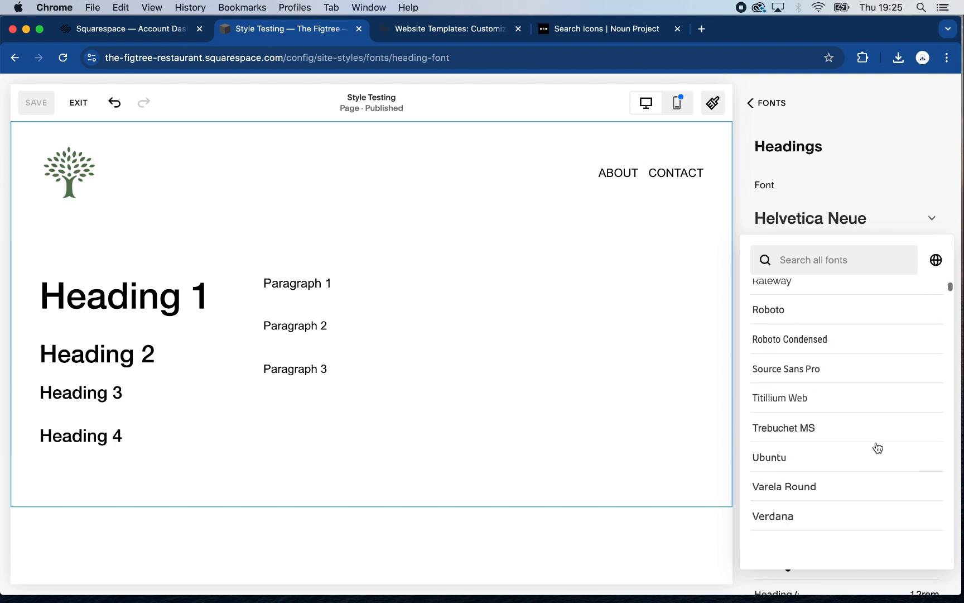
scroll(878, 446, down, 10)
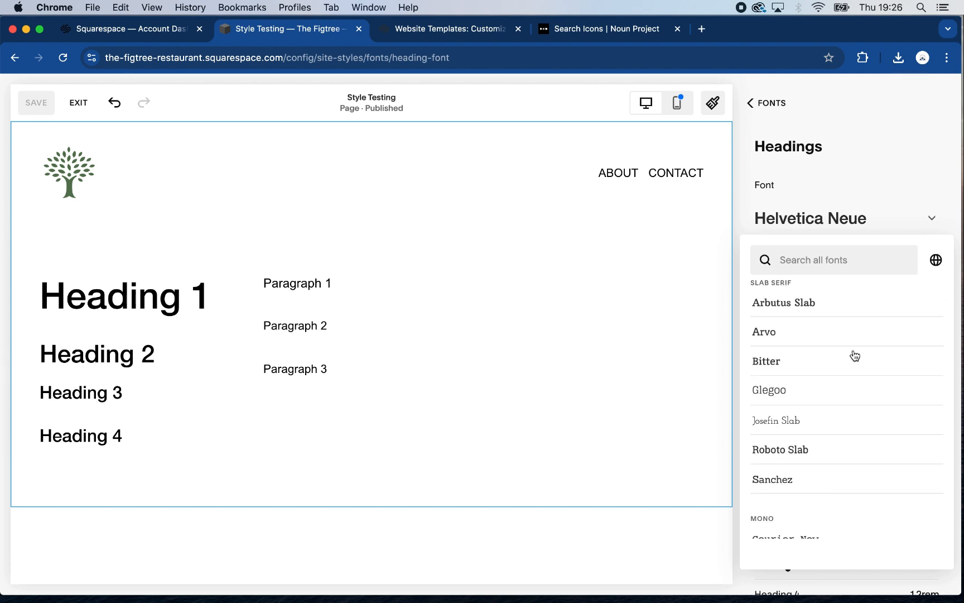
click(846, 336)
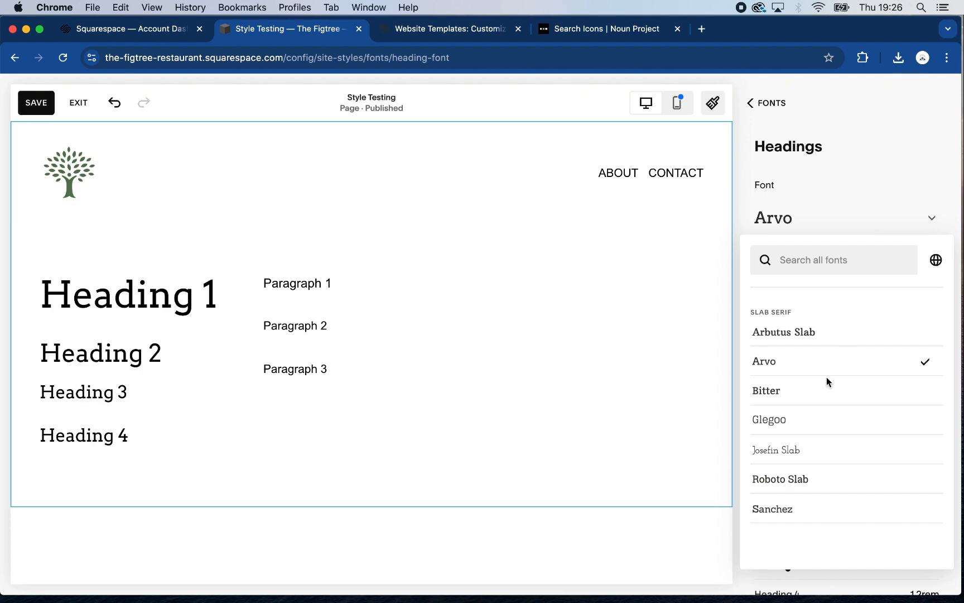
Browse the remaining heading fonts and set the headings to Playfair Display
scroll(827, 378, down, 4)
scroll(828, 382, up, 2)
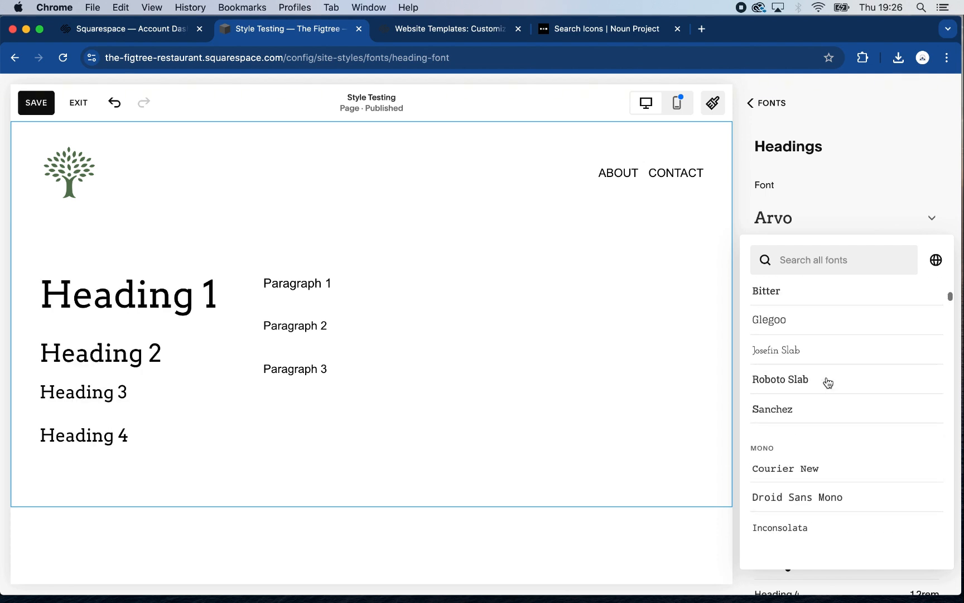
scroll(828, 382, up, 3)
scroll(827, 380, down, 8)
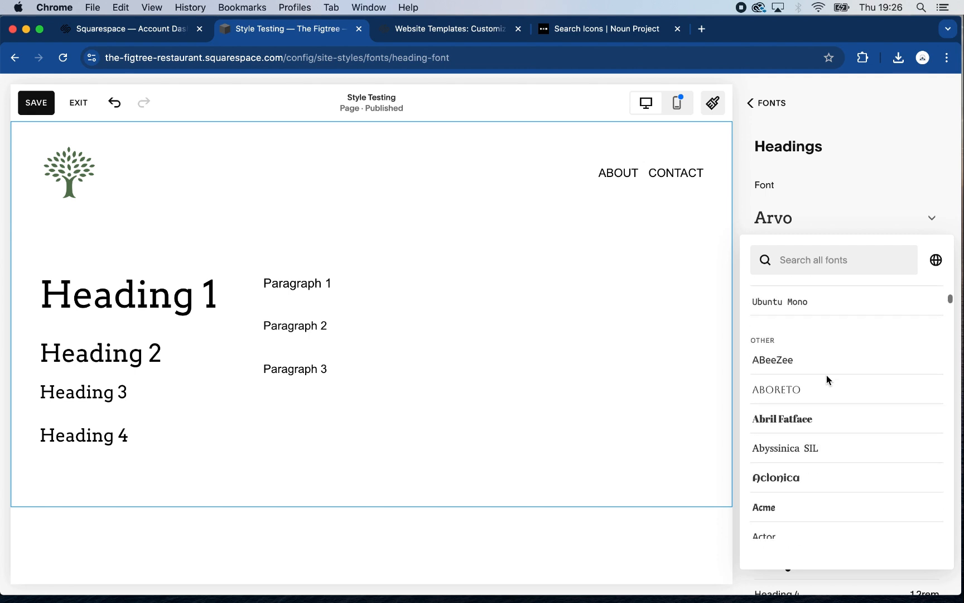
scroll(827, 375, down, 1)
scroll(826, 375, up, 6)
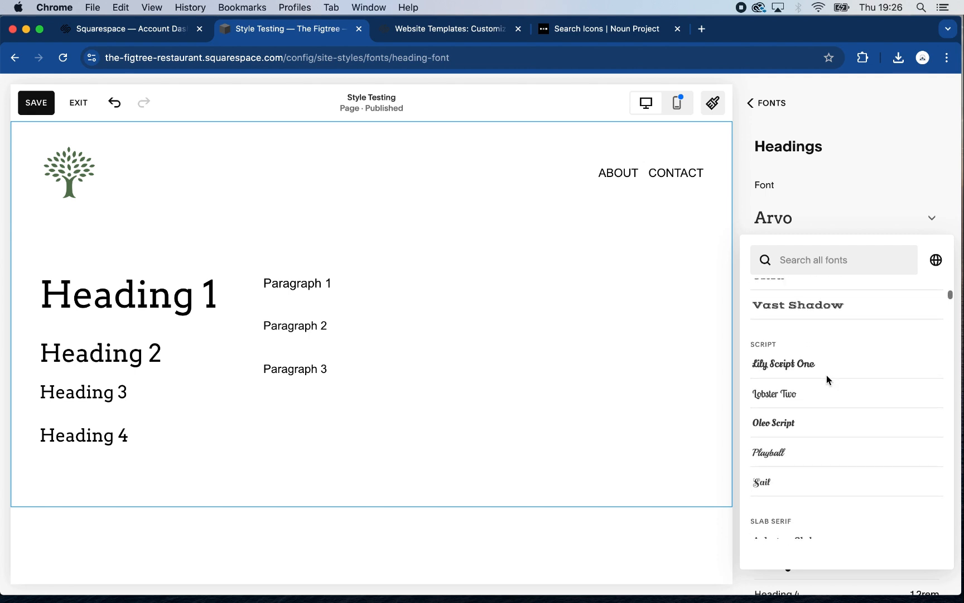
scroll(827, 375, up, 5)
scroll(826, 375, down, 3)
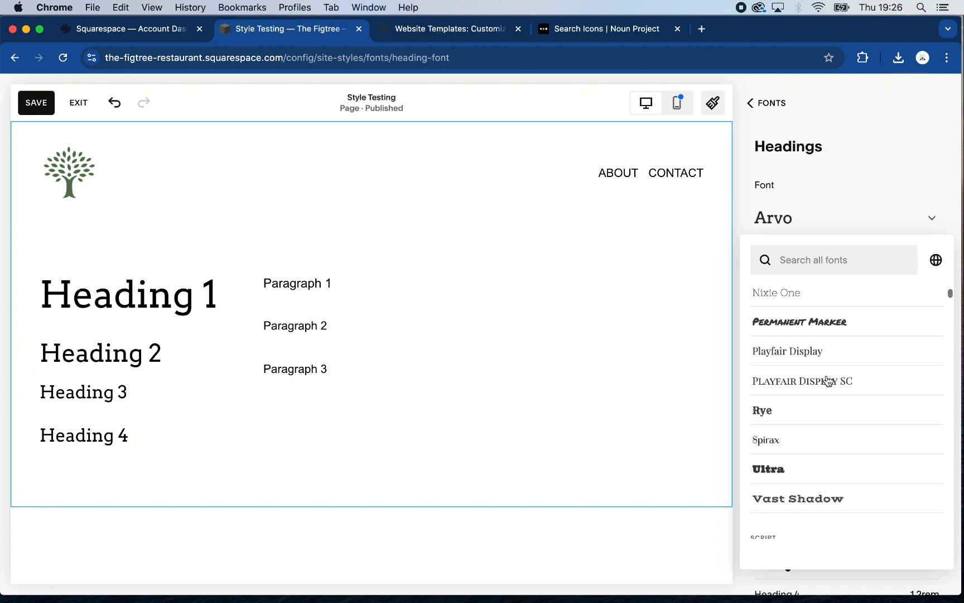
click(822, 355)
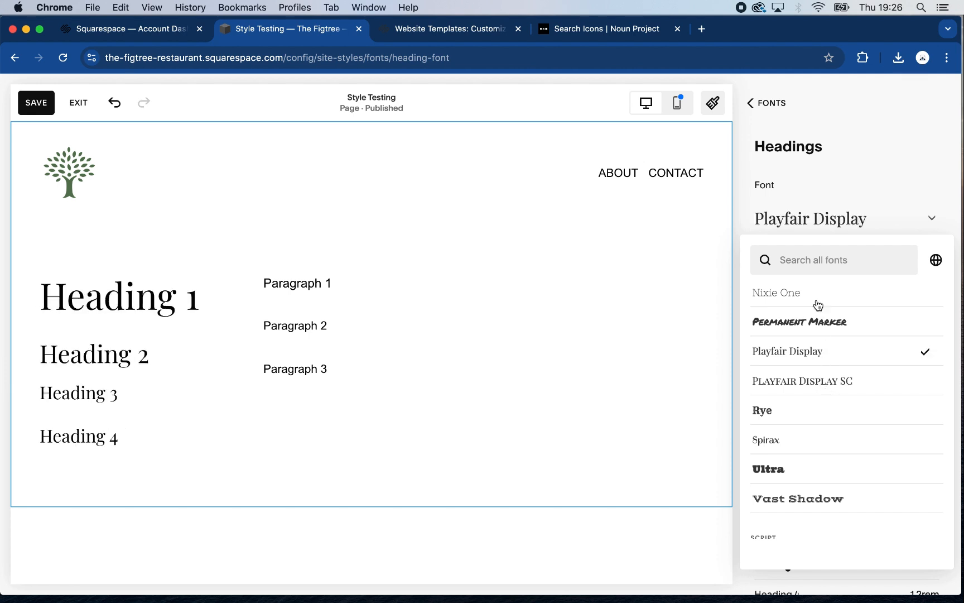
click(735, 335)
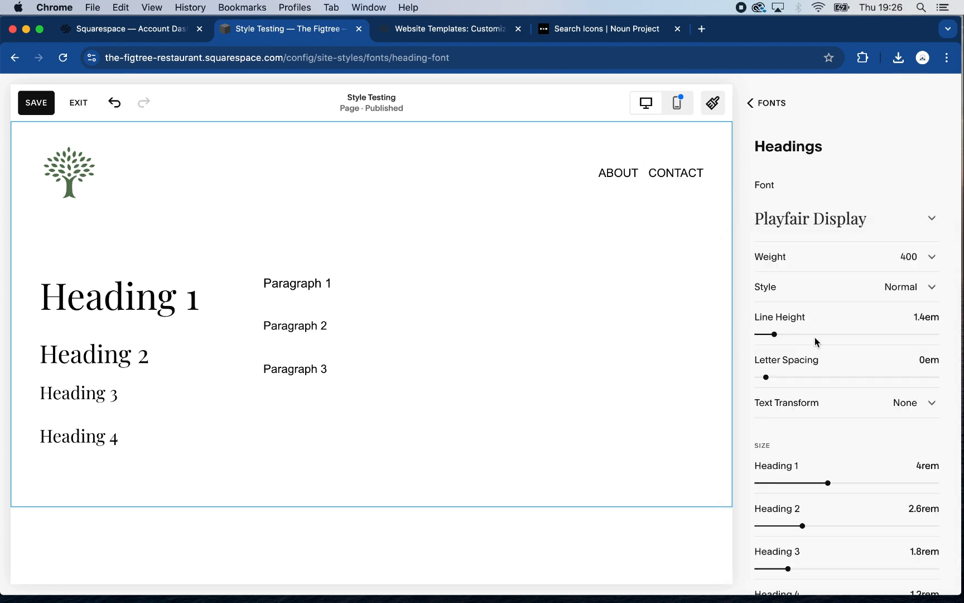
Set the heading weight to 500 and the sizes of Heading 2 to 2.8rem, Heading 3 to 2.3rem and Heading 4 to 1.6rem
click(931, 258)
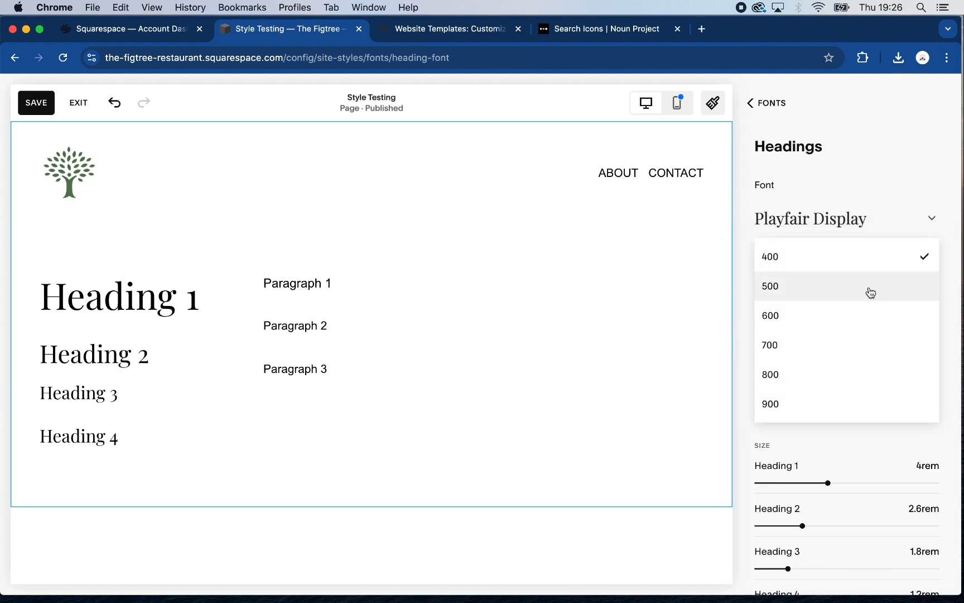
click(871, 292)
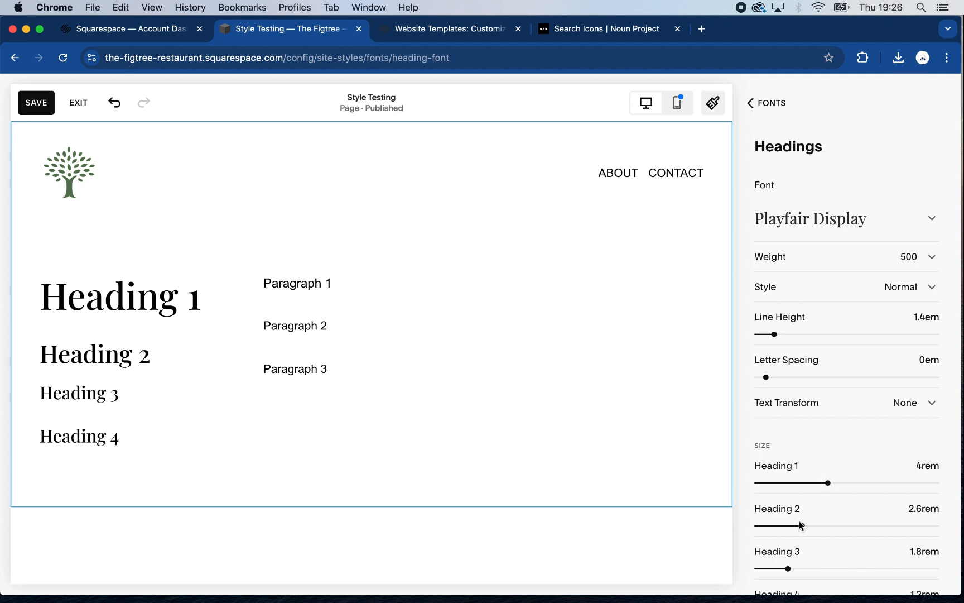
mouse_move(802, 526)
mouse_down()
mouse_move(788, 530)
mouse_move(797, 530)
mouse_up()
scroll(787, 521, down, 2)
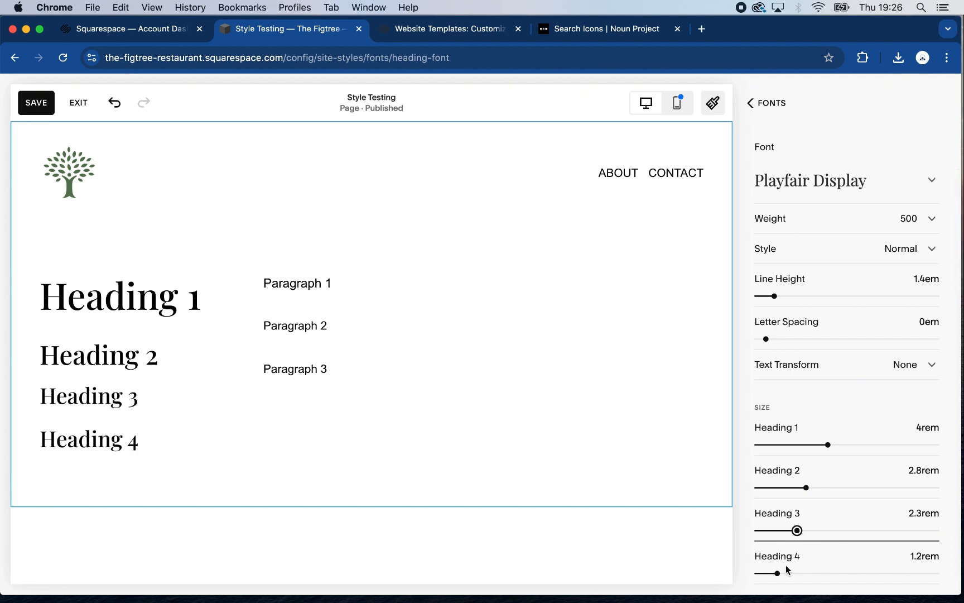
drag(778, 573, 784, 573)
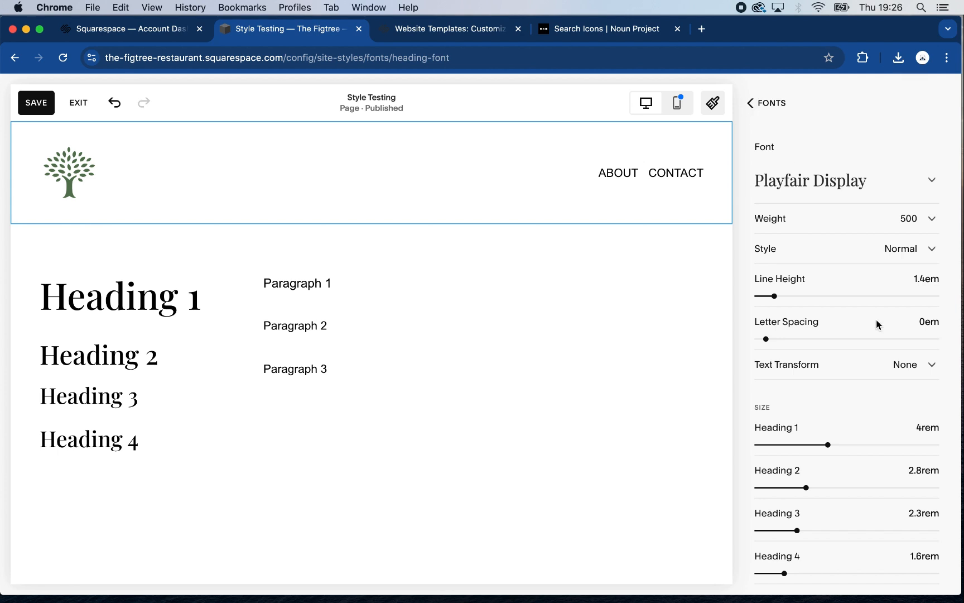
Save the heading font changes and close the site styles
click(763, 104)
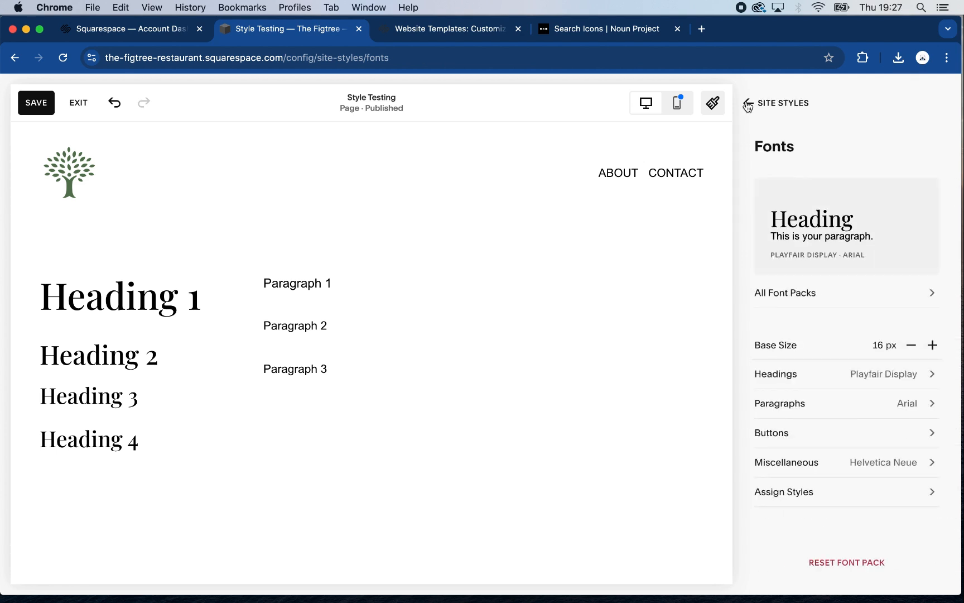
click(748, 106)
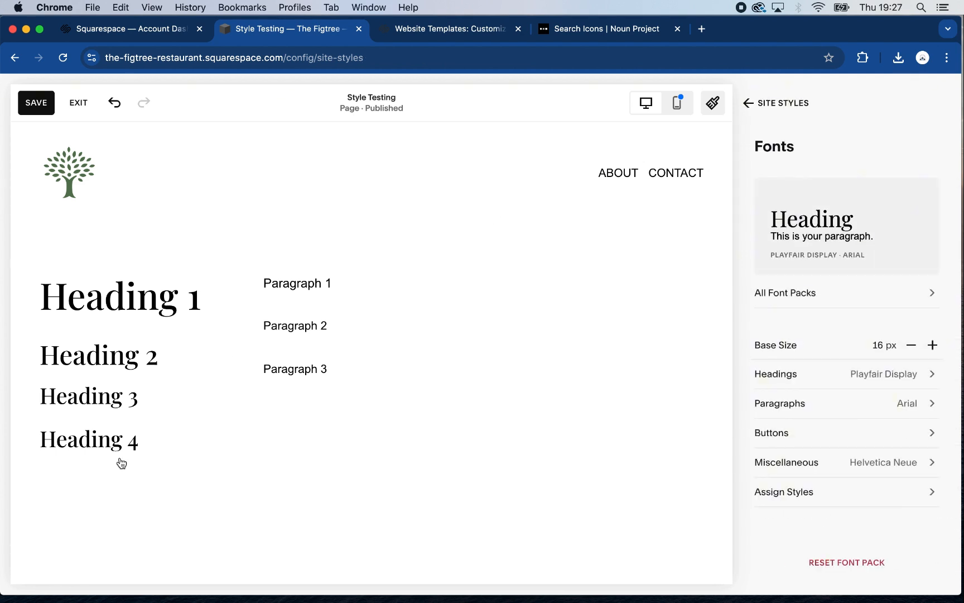
click(36, 105)
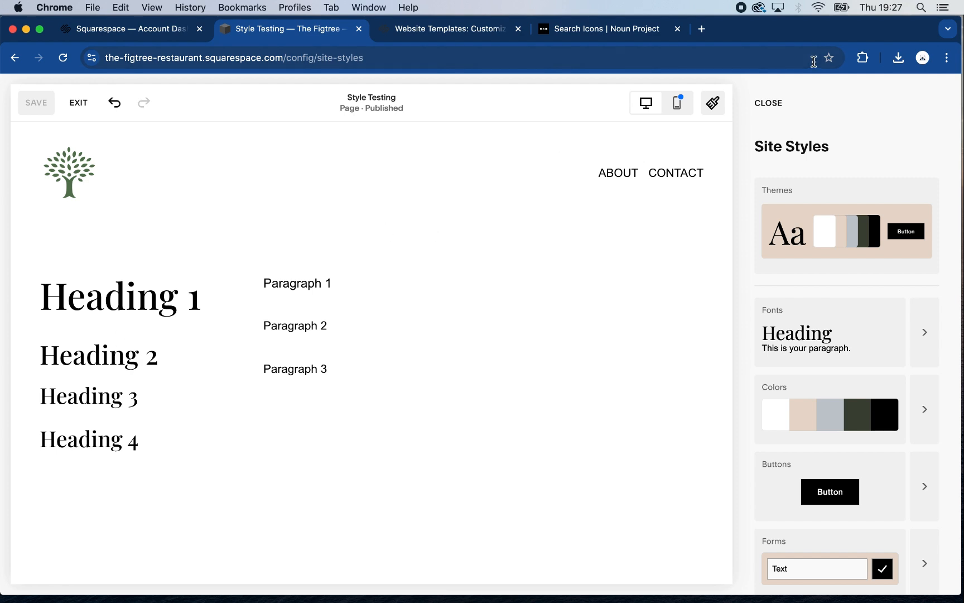
click(768, 106)
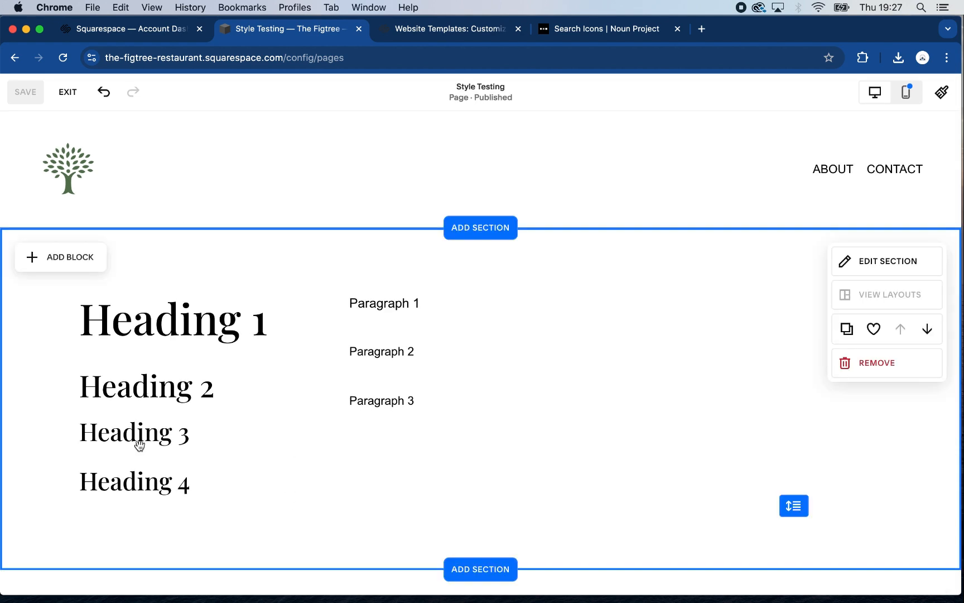
Apply the Heading 4 text style to the "Heading 4" sample text and save the page
click(158, 430)
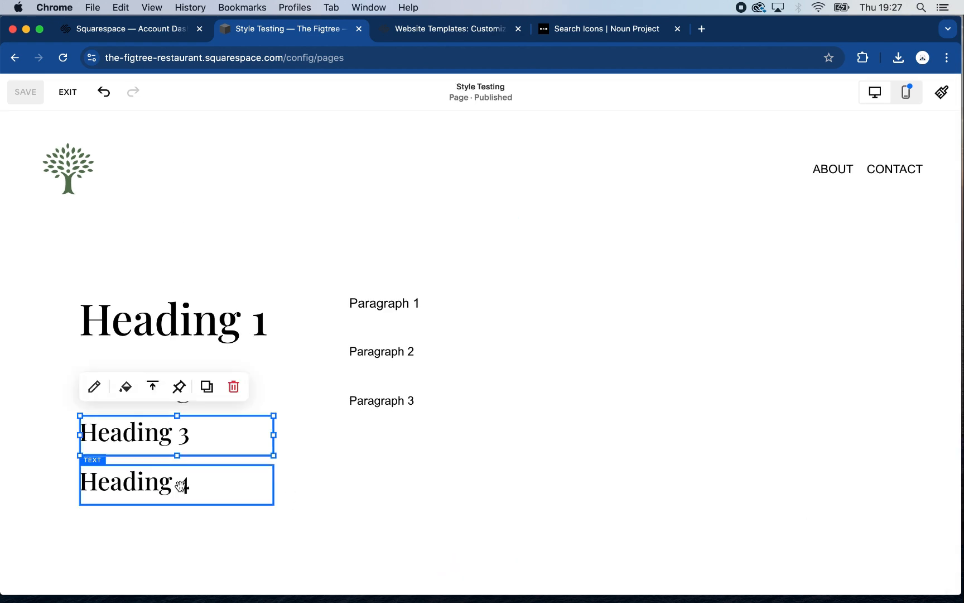
click(184, 483)
double_click(185, 483)
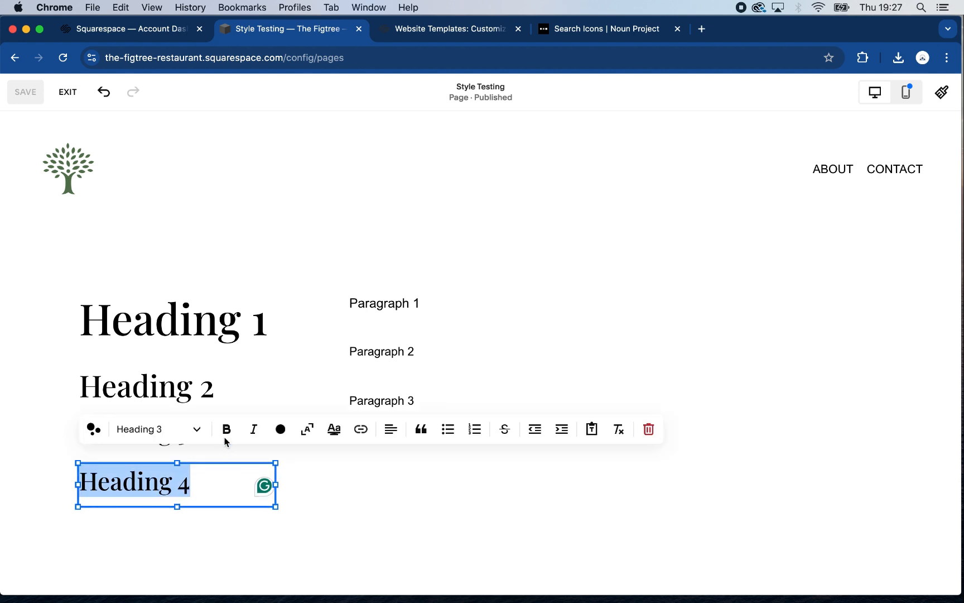
click(199, 430)
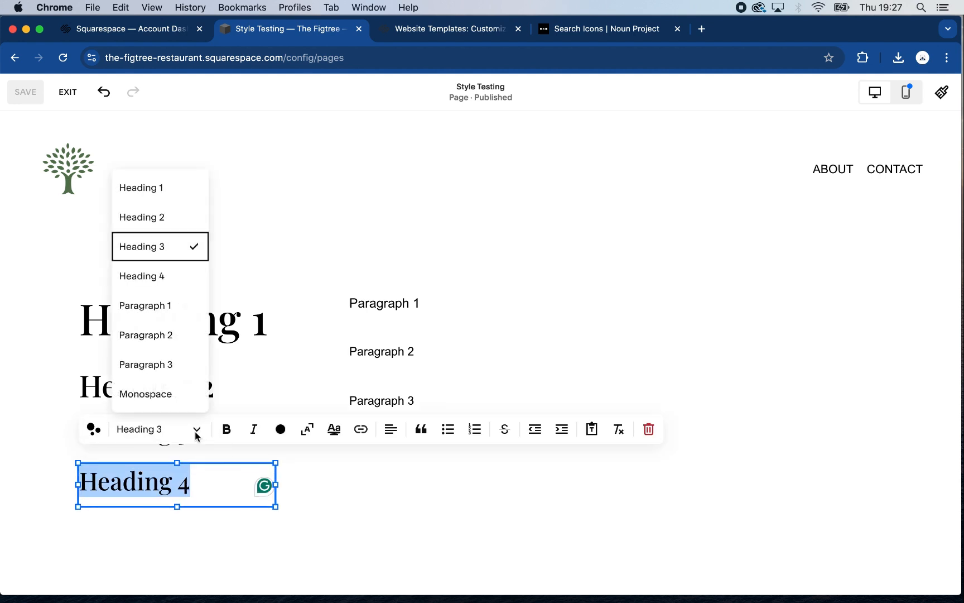
click(172, 278)
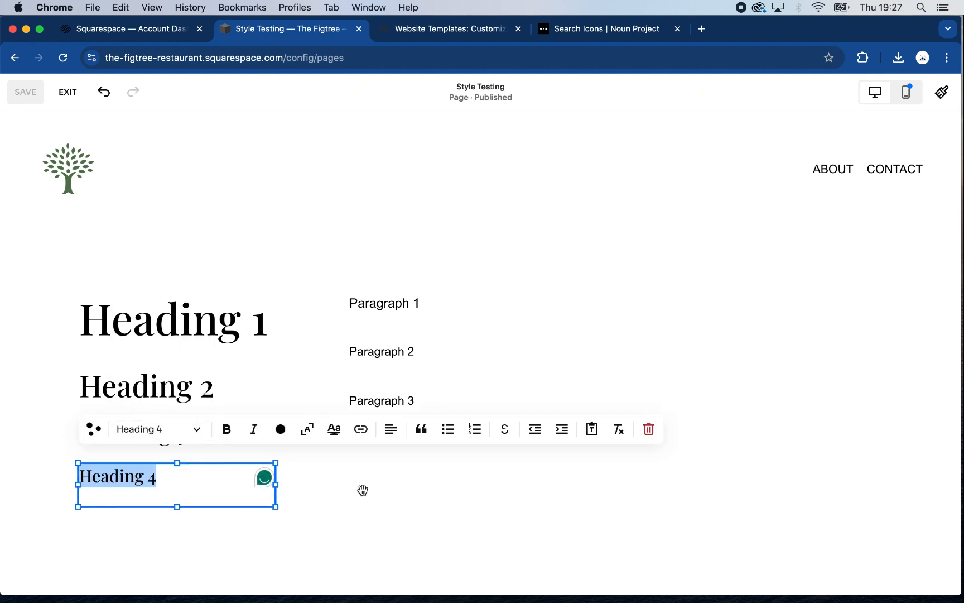
key(Escape)
click(365, 507)
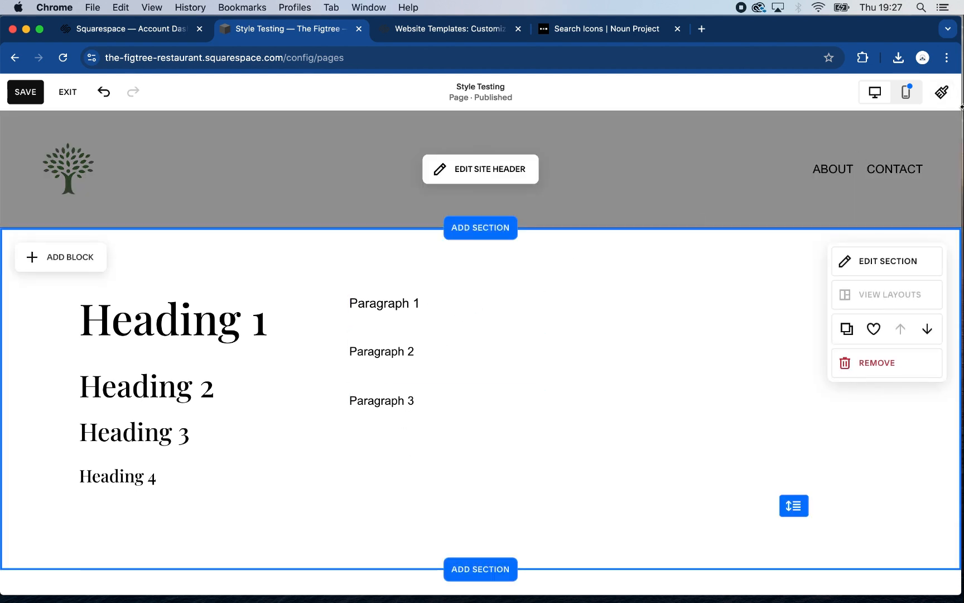
click(26, 93)
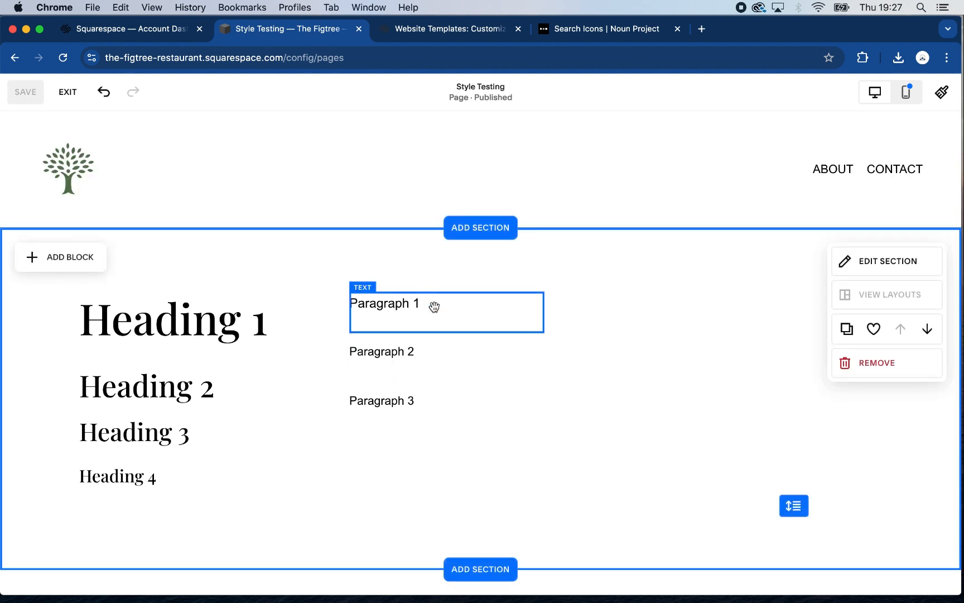
In the site-wide paragraph font settings, set the Paragraph 1 size to 1.3rem and Paragraph 2 to 1rem
click(942, 93)
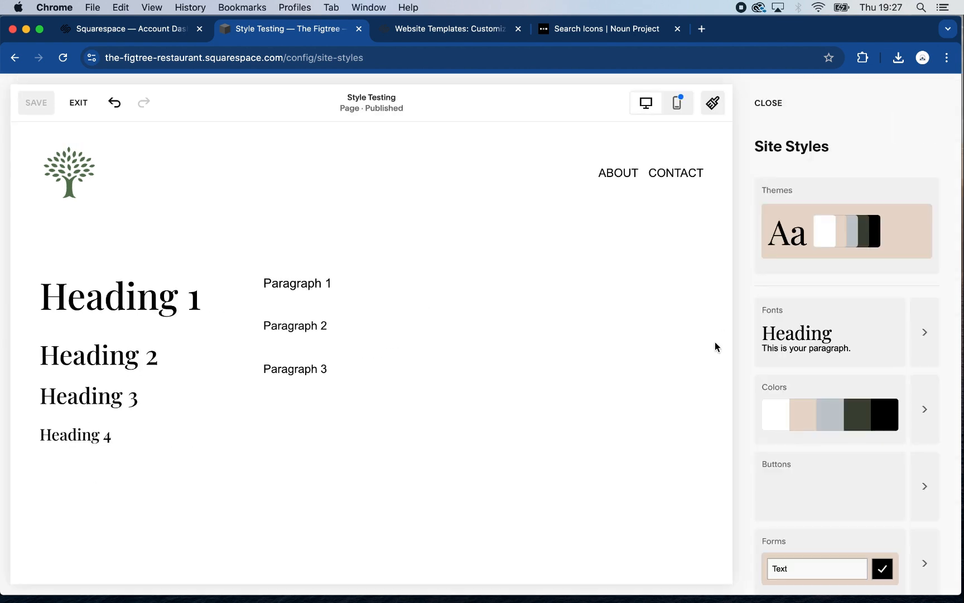
click(930, 341)
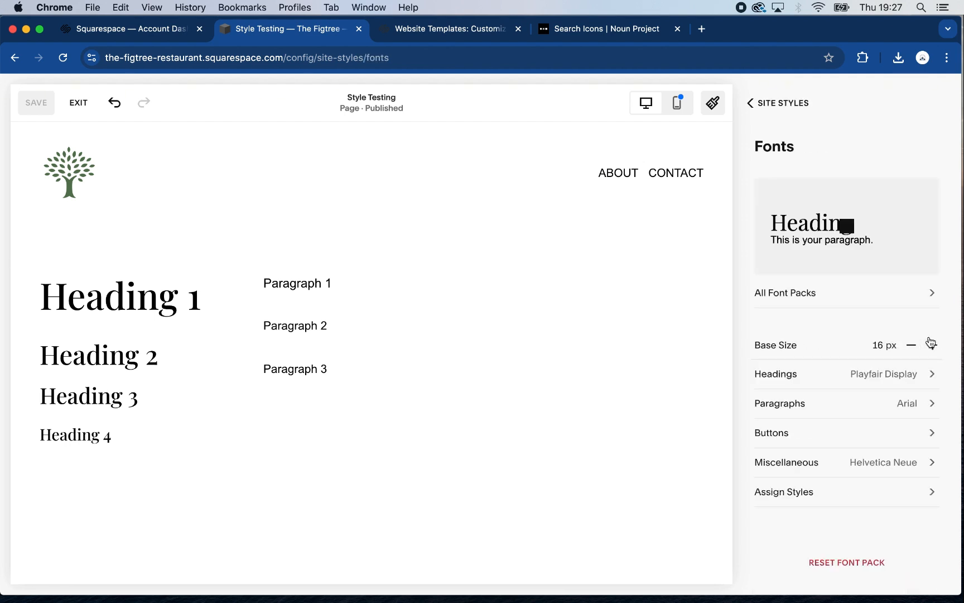
click(933, 406)
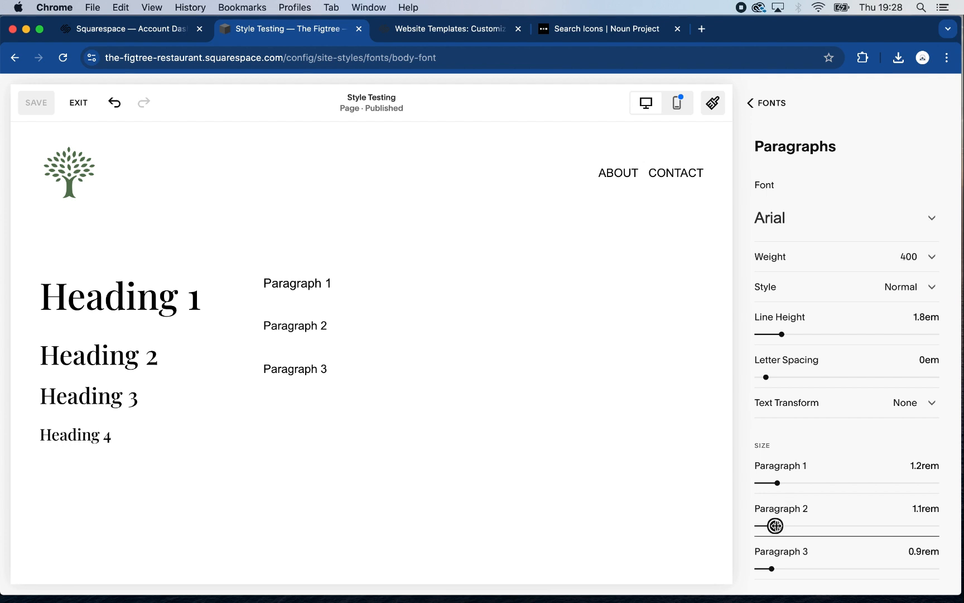
drag(775, 526, 775, 526)
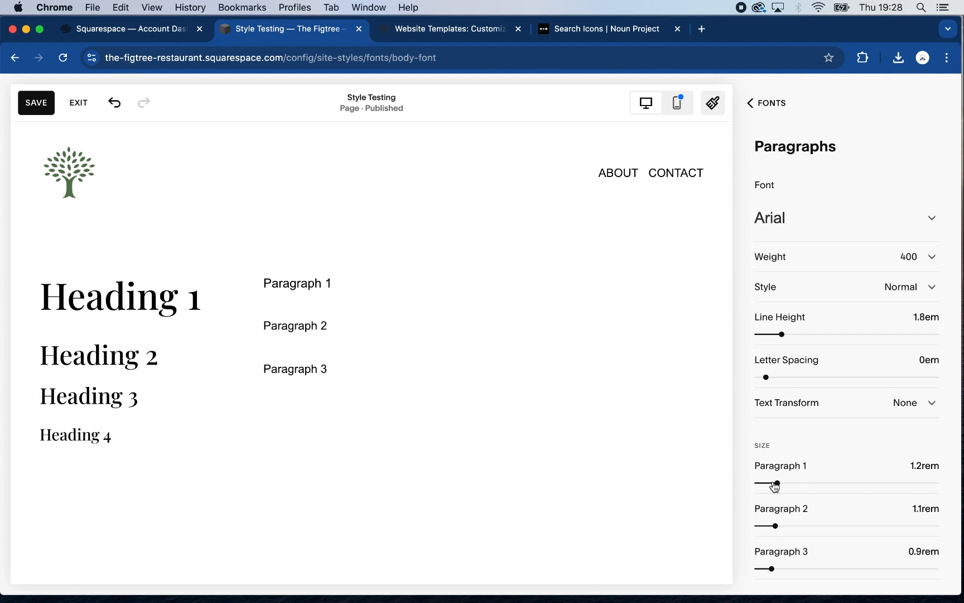
drag(778, 483, 779, 483)
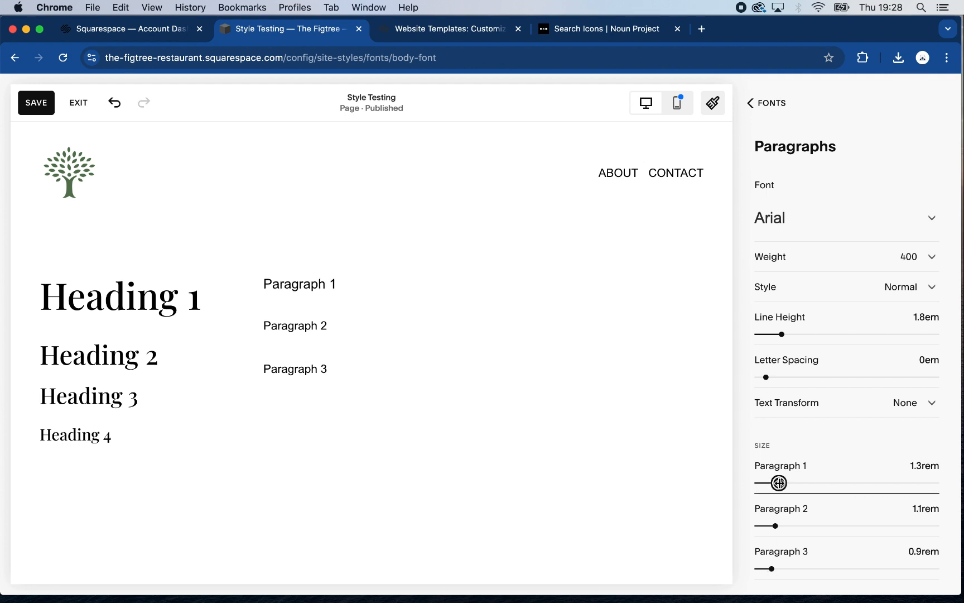
click(776, 525)
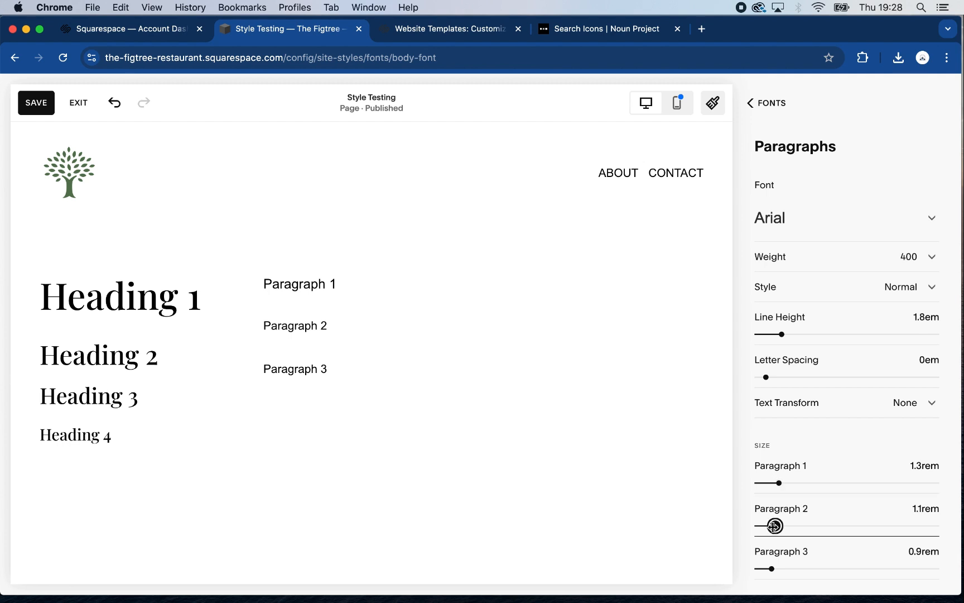
drag(775, 526, 773, 525)
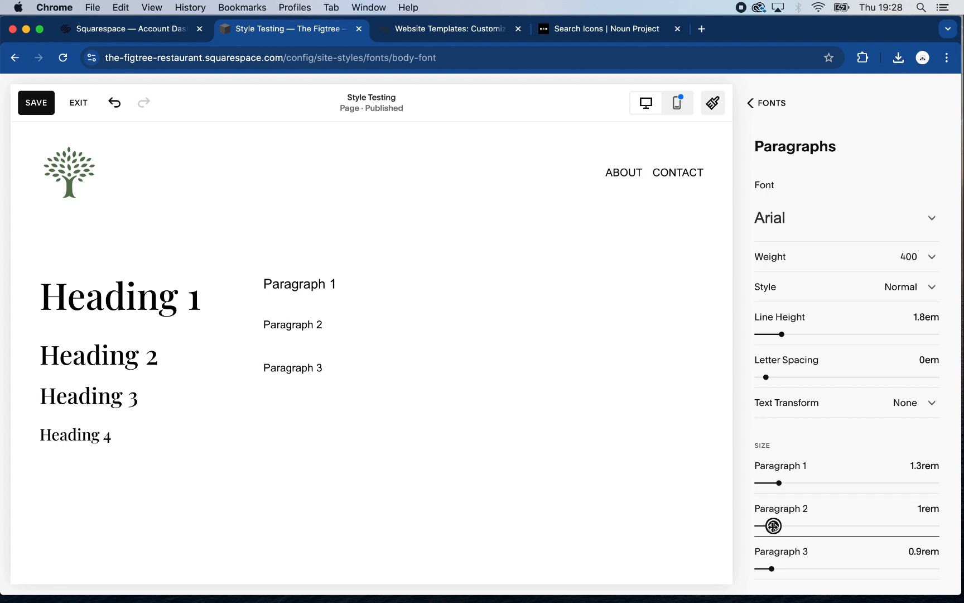
click(772, 568)
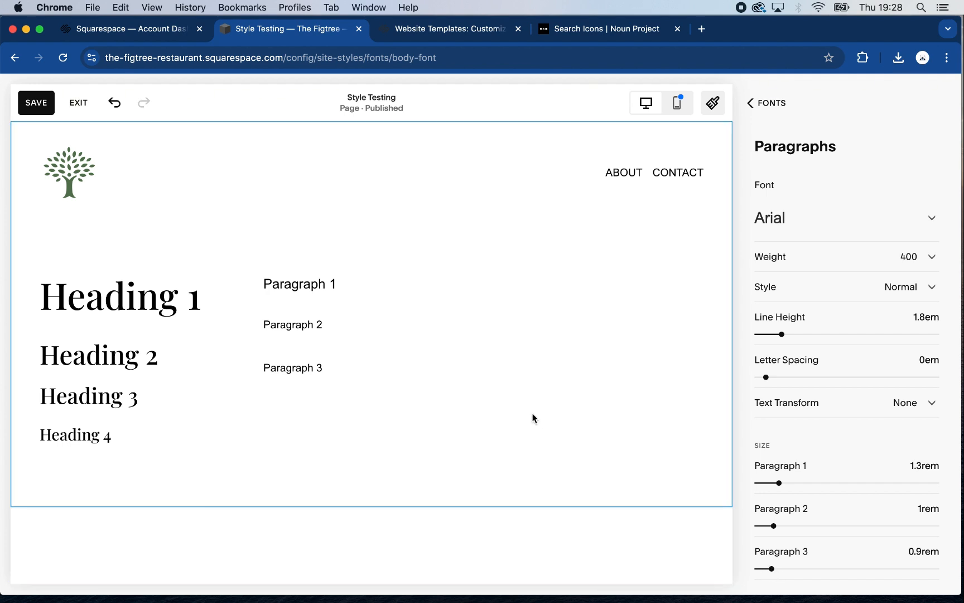
Save the paragraph font changes and close the site styles
click(29, 107)
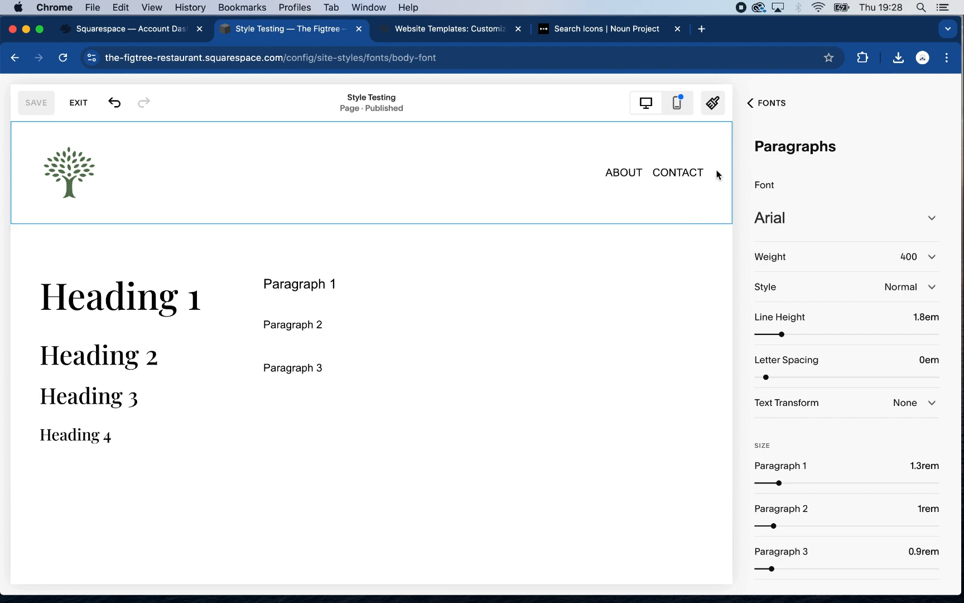
click(749, 103)
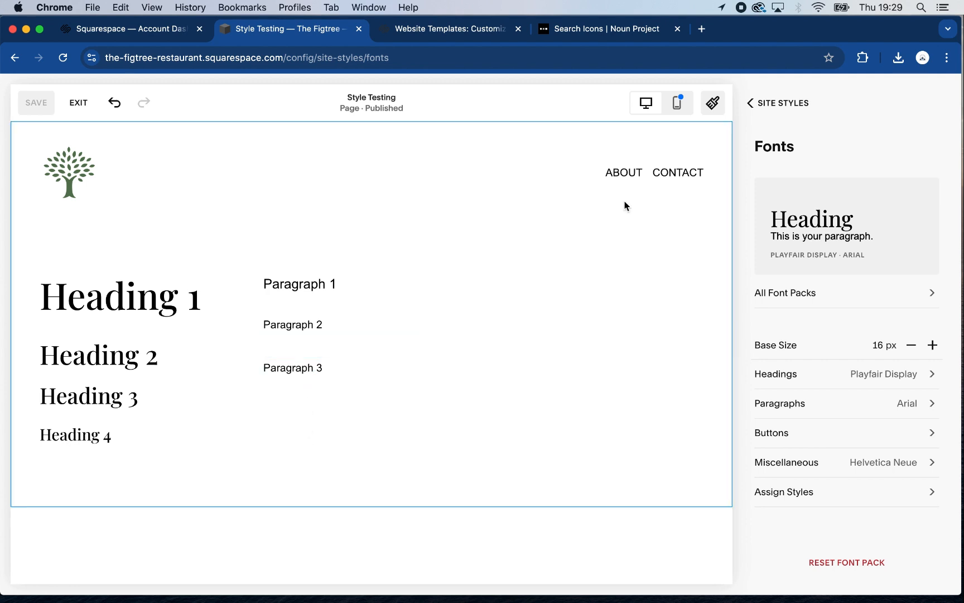
click(751, 103)
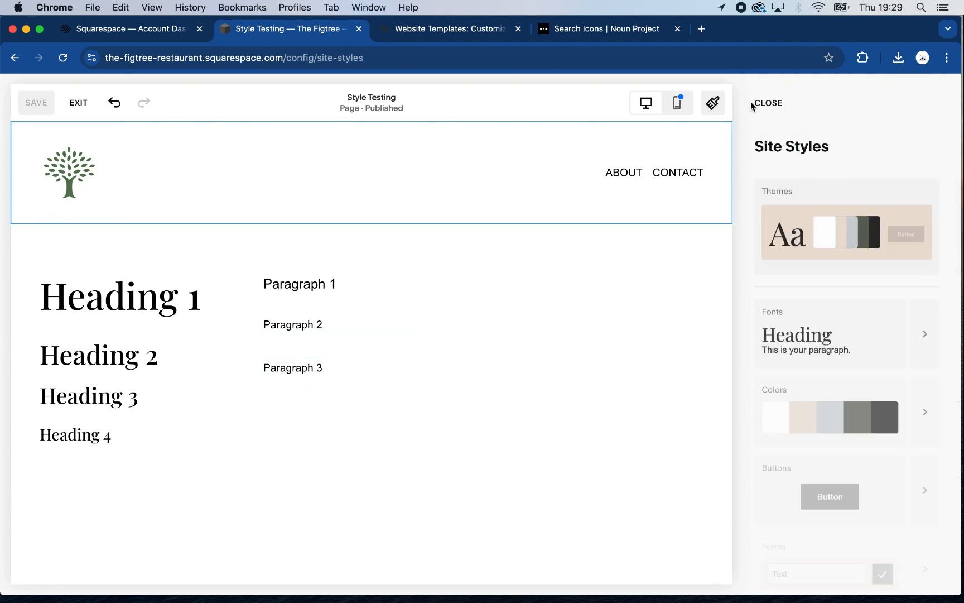
click(760, 107)
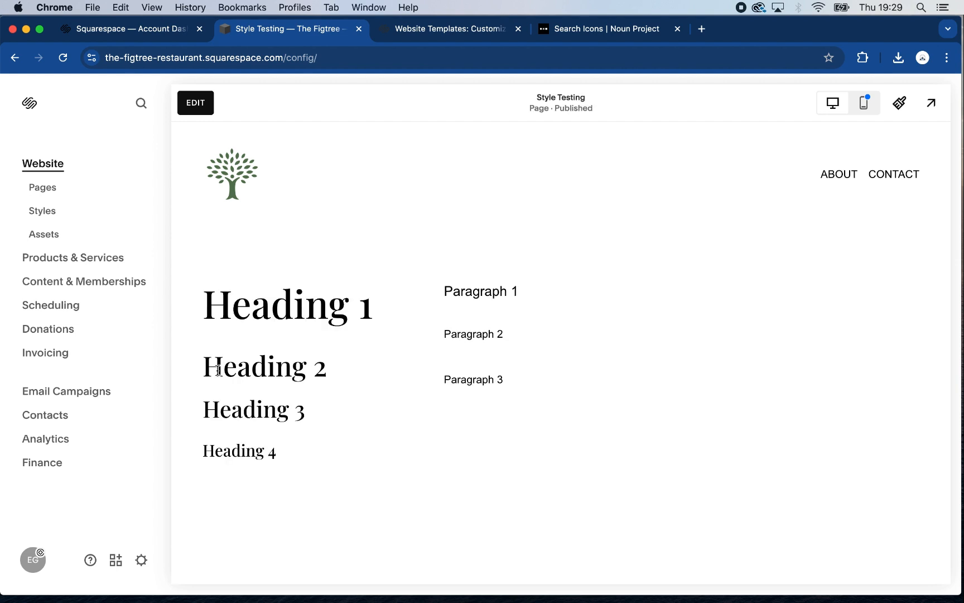
Edit the page and apply the Paragraph 3 text style to the "Paragraph 3" sample text
click(196, 103)
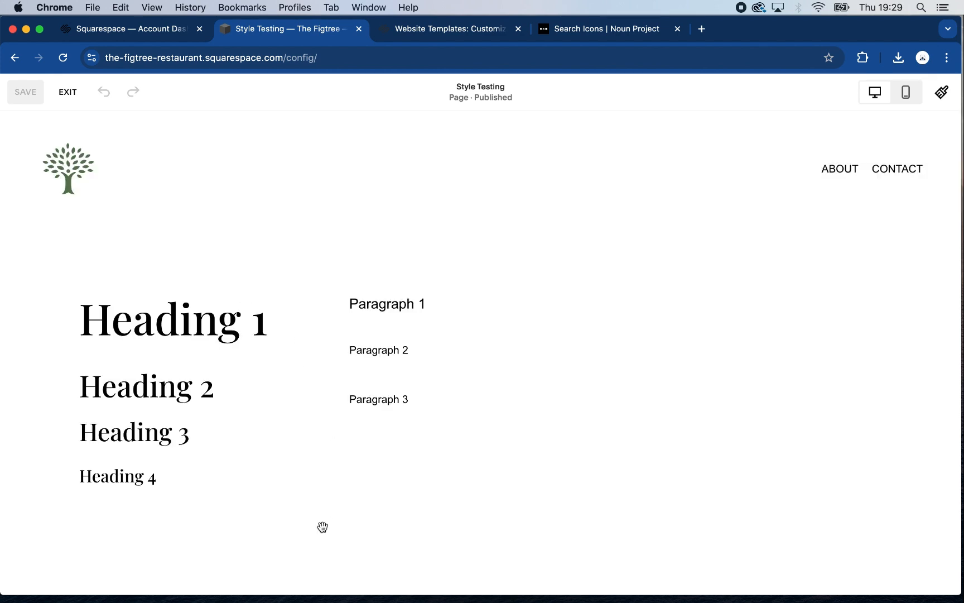
click(379, 378)
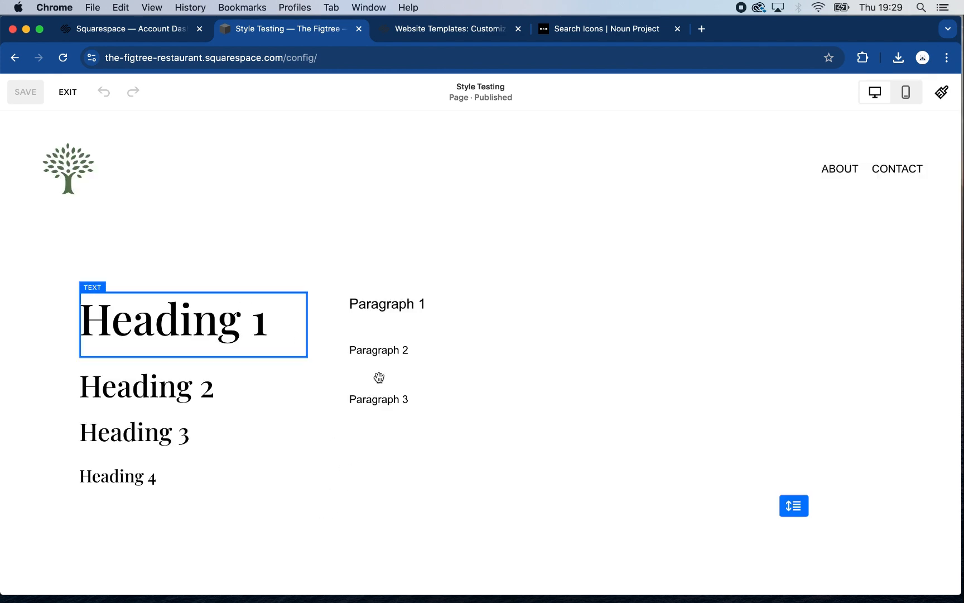
click(409, 402)
click(410, 401)
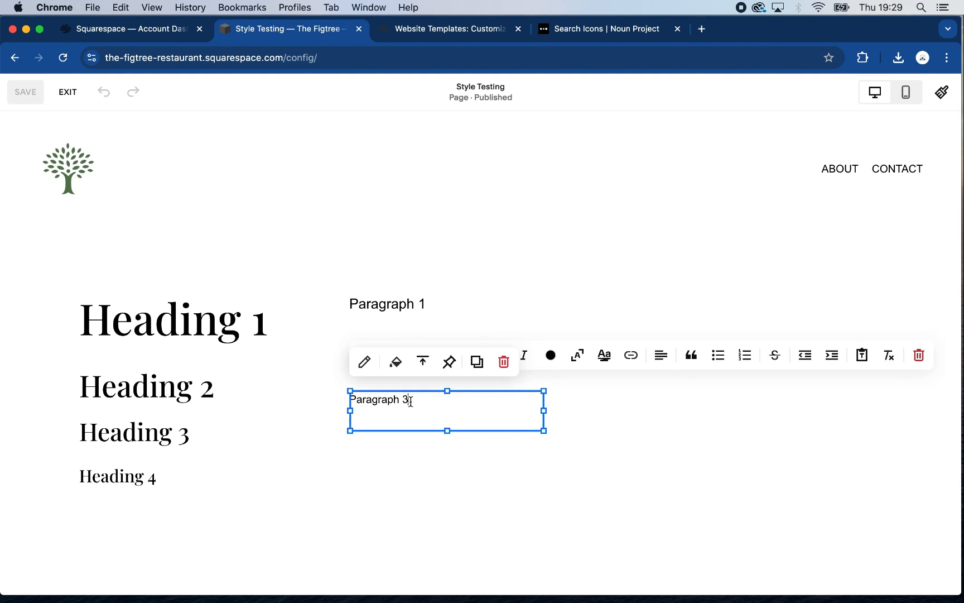
double_click(387, 399)
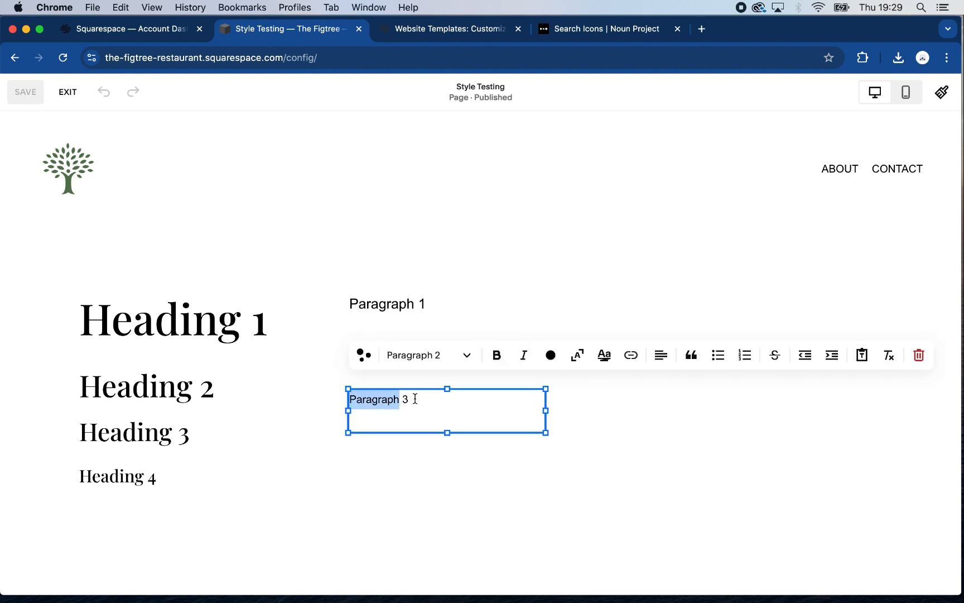
triple_click(415, 398)
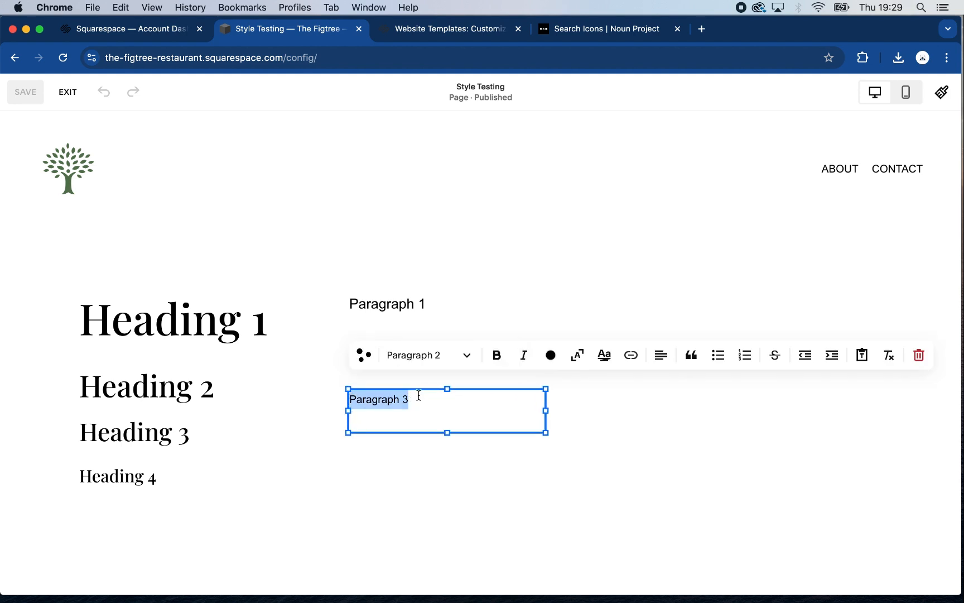
click(466, 358)
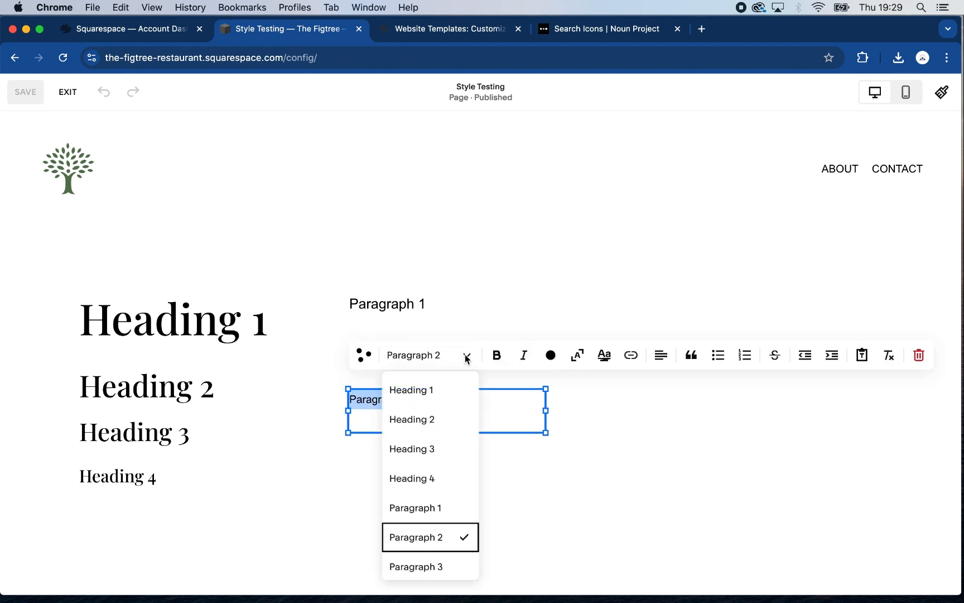
click(431, 561)
key(Escape)
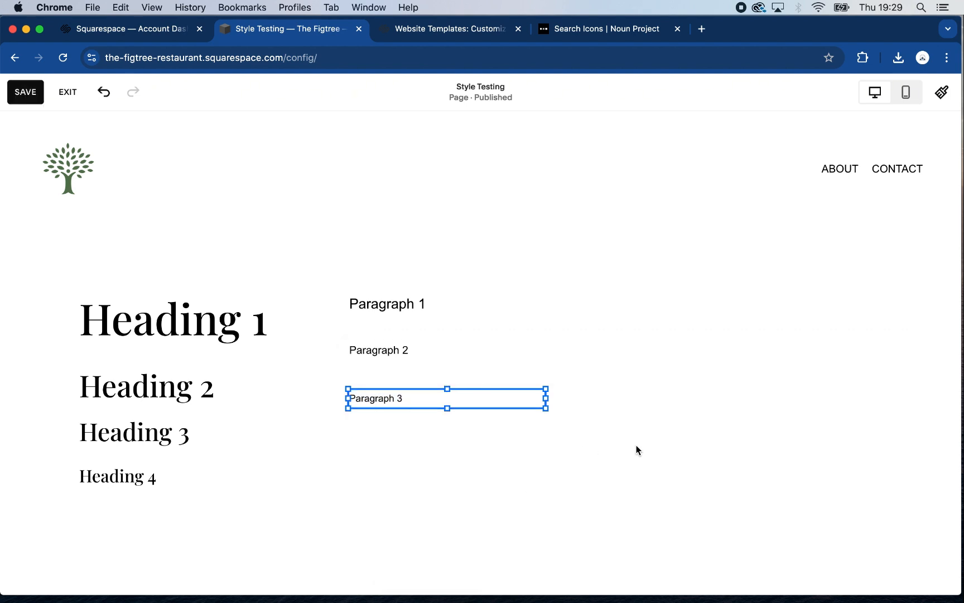
click(636, 444)
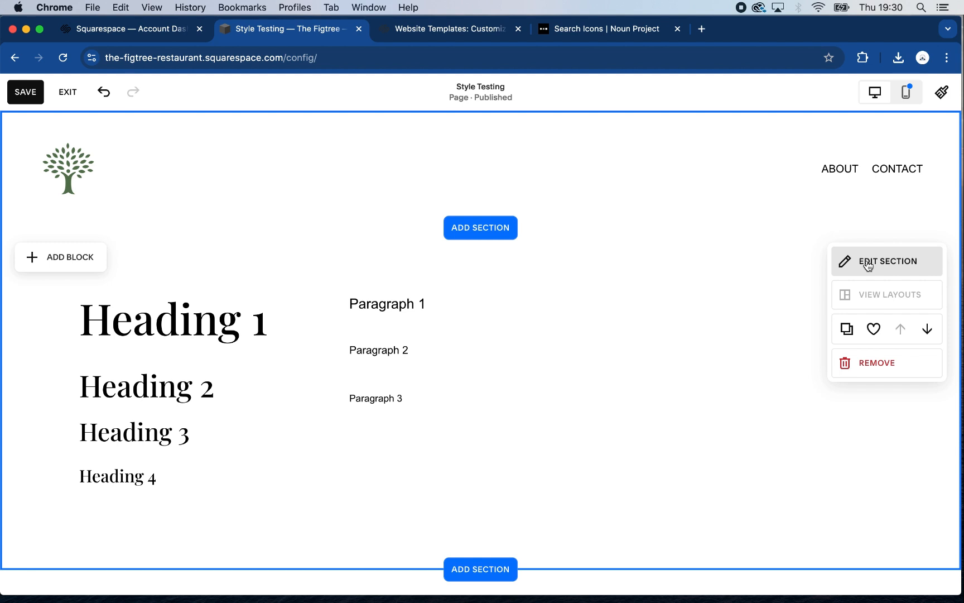
Apply the Light 1 colour theme to the section with the heading and paragraph samples
click(868, 265)
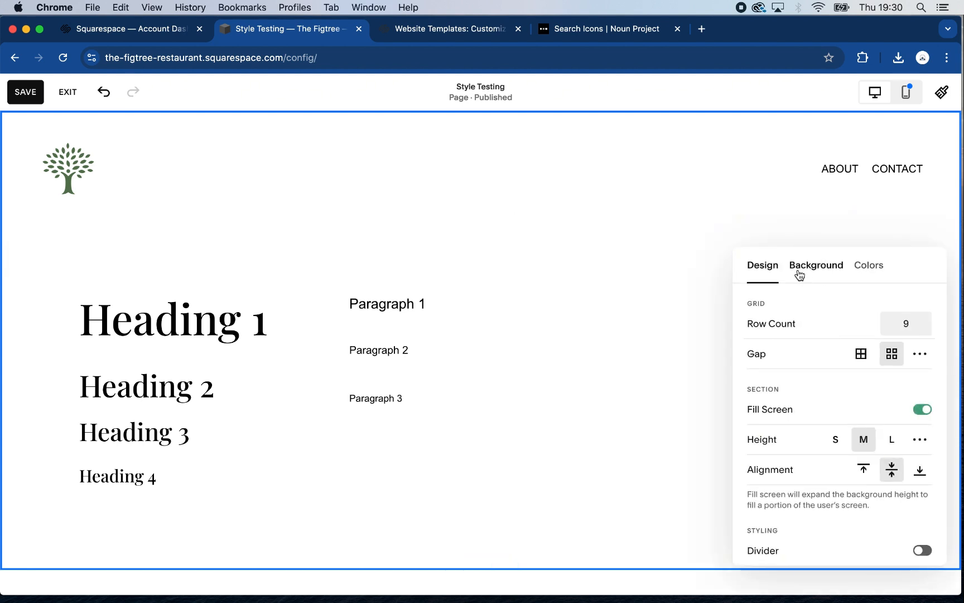
click(868, 267)
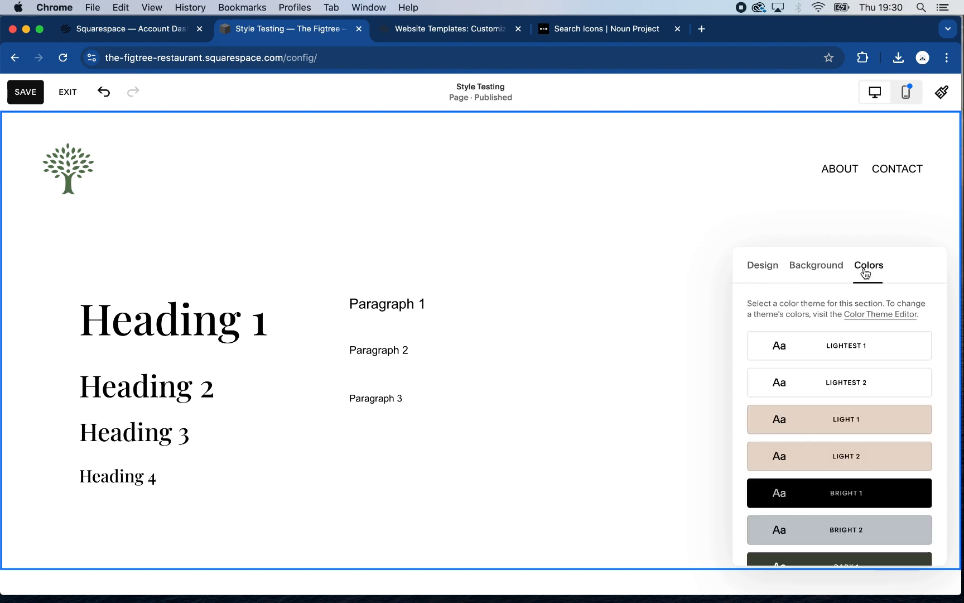
click(866, 427)
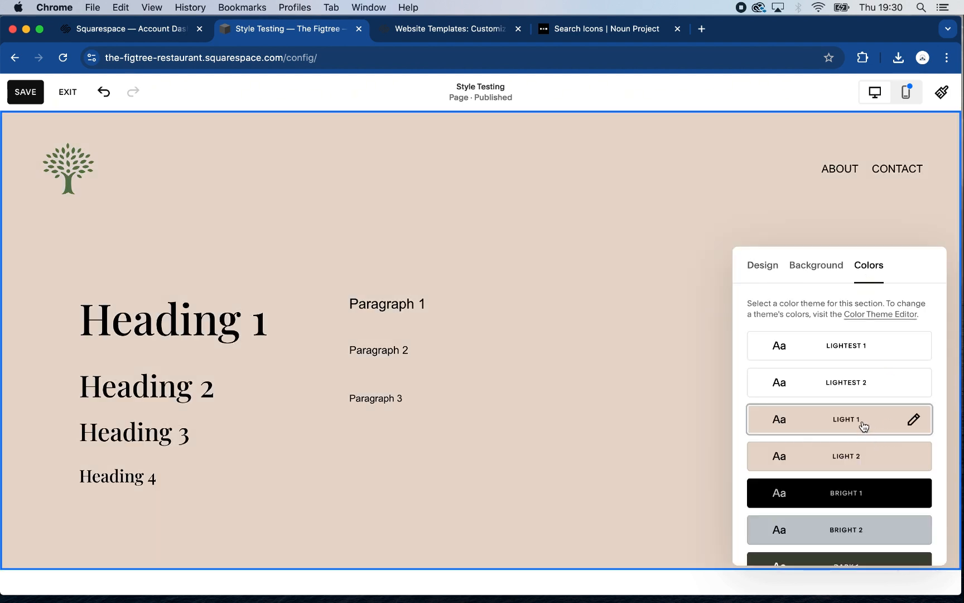
click(597, 416)
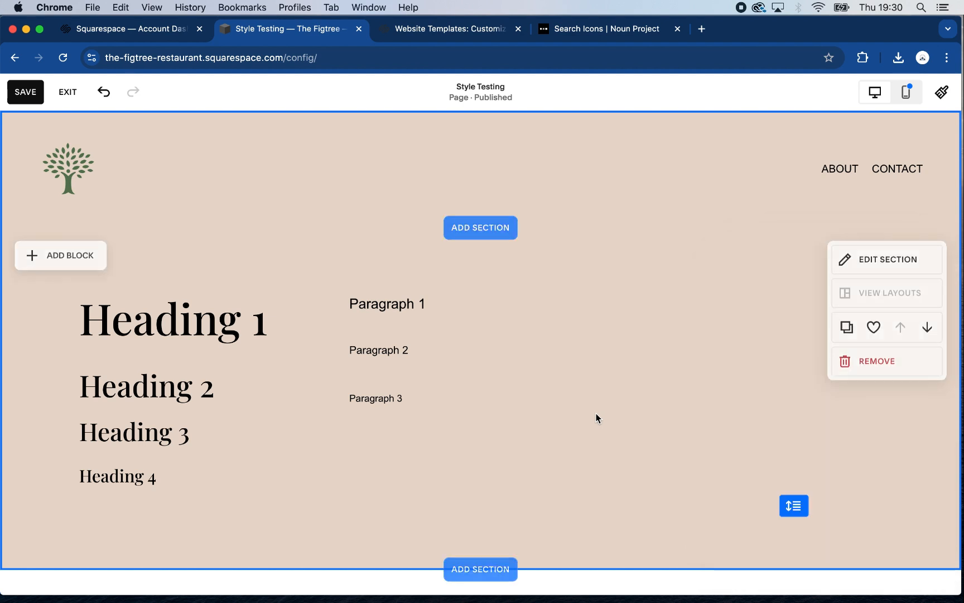
Edit the site header's colour style, trying Gradient before choosing Solid
mouse_move(642, 164)
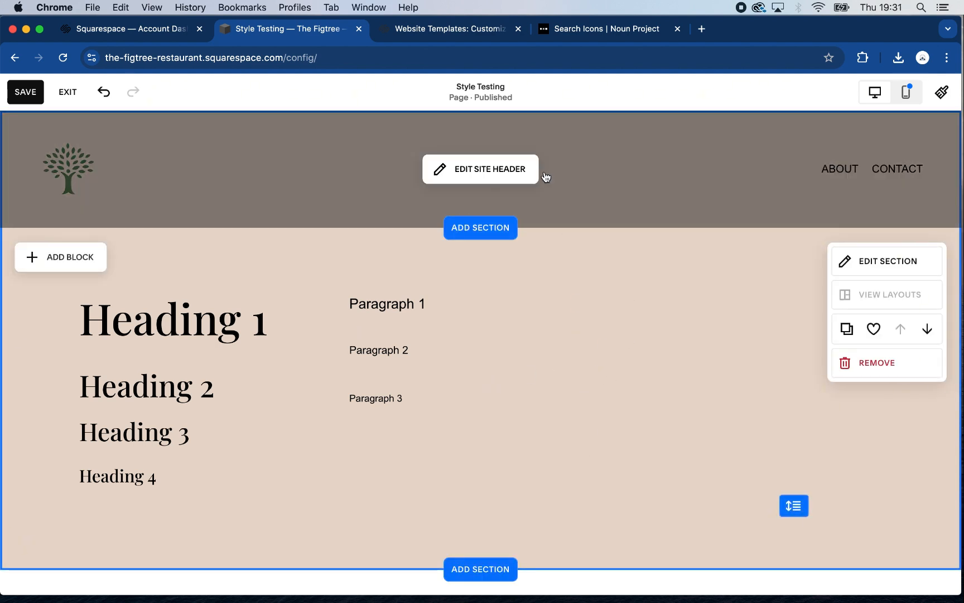
click(474, 172)
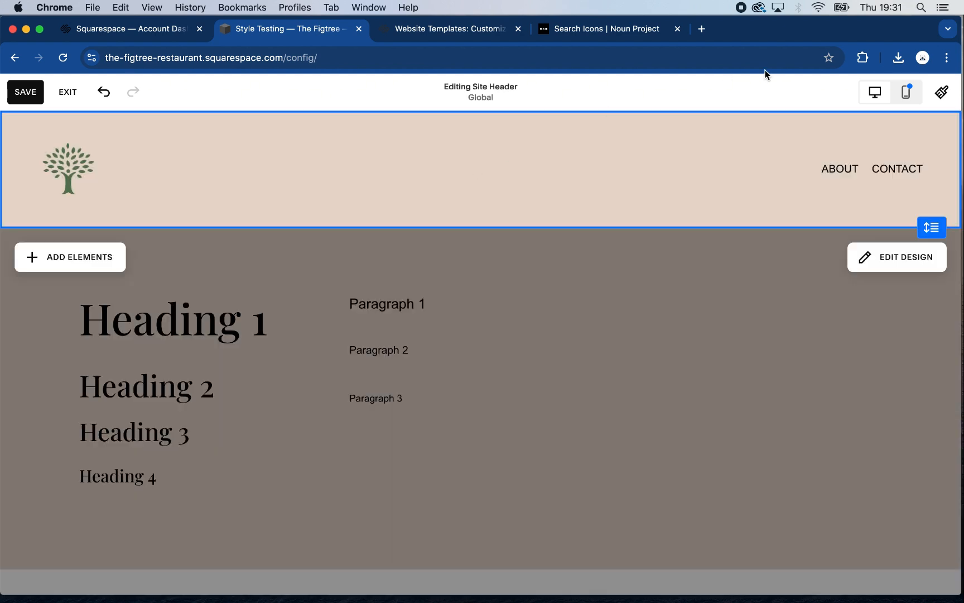
click(894, 260)
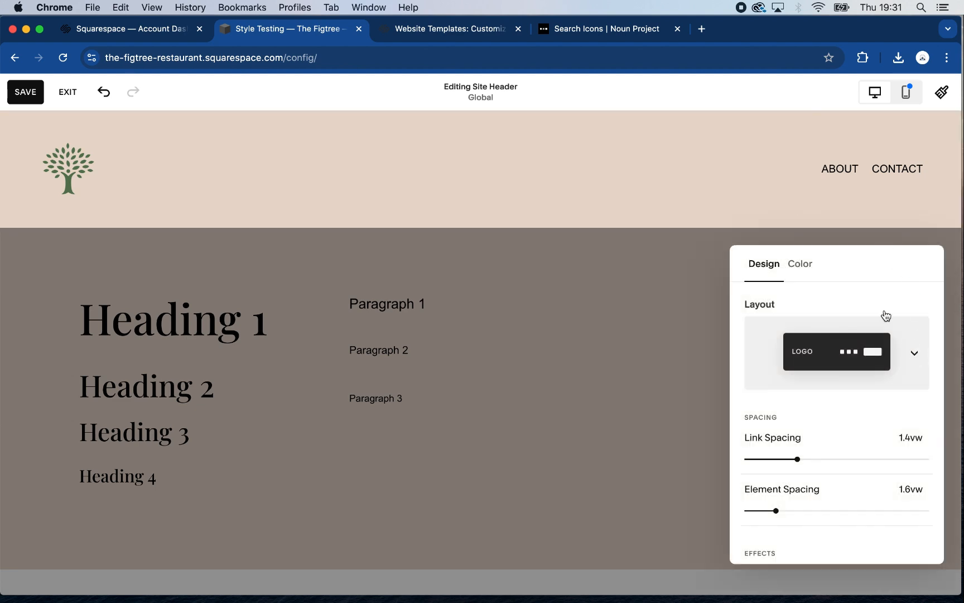
click(804, 273)
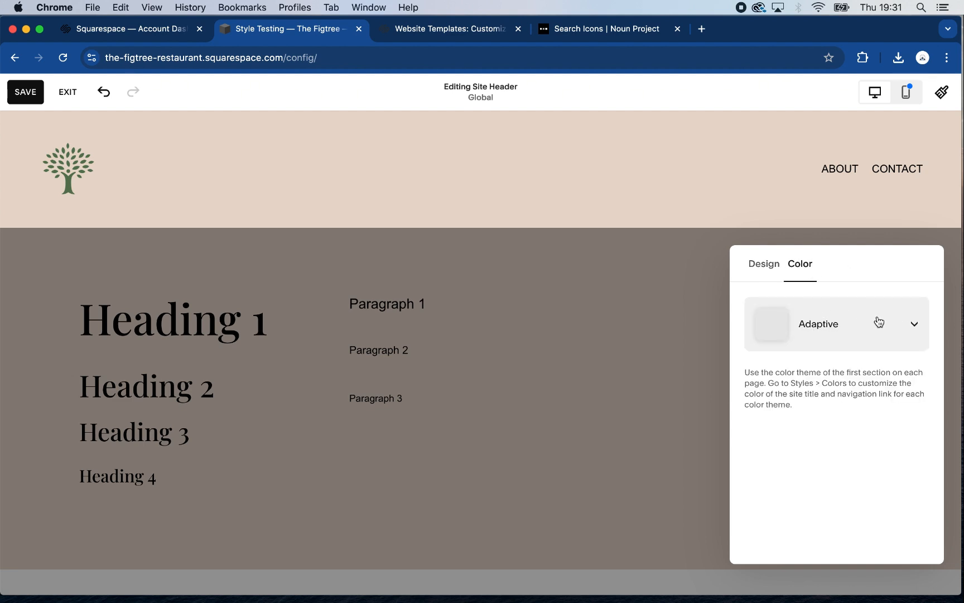
click(918, 326)
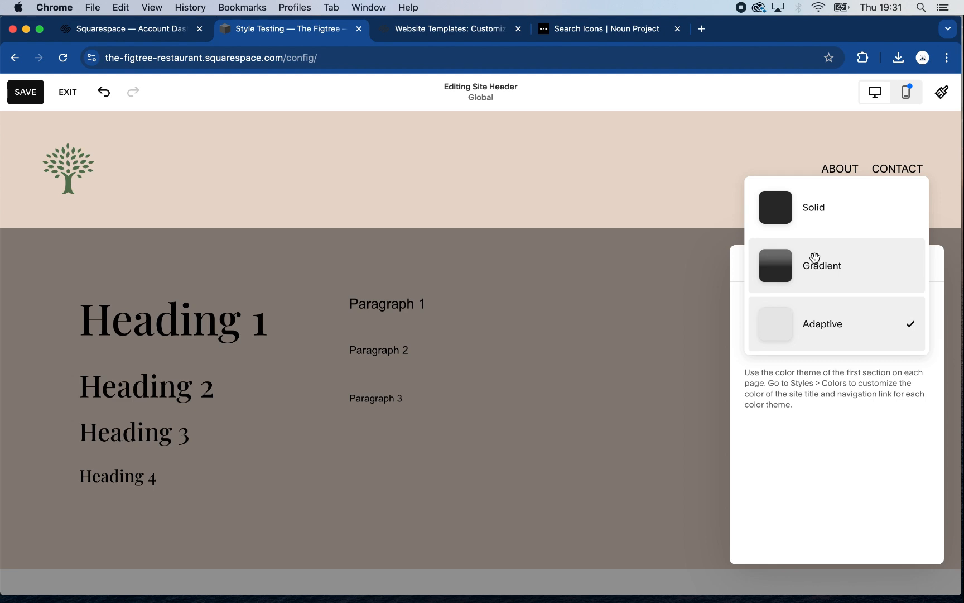
click(830, 265)
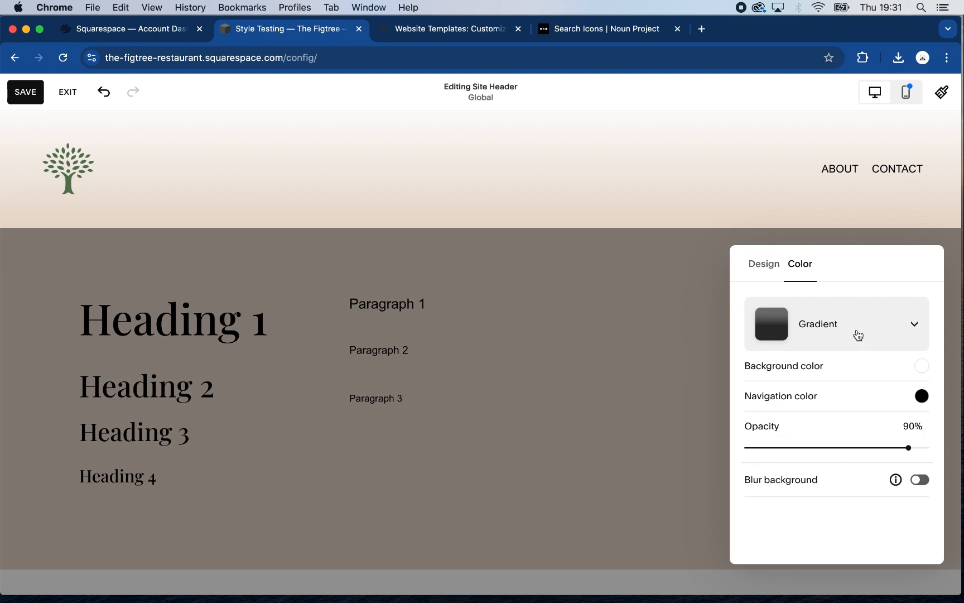
click(858, 337)
click(841, 272)
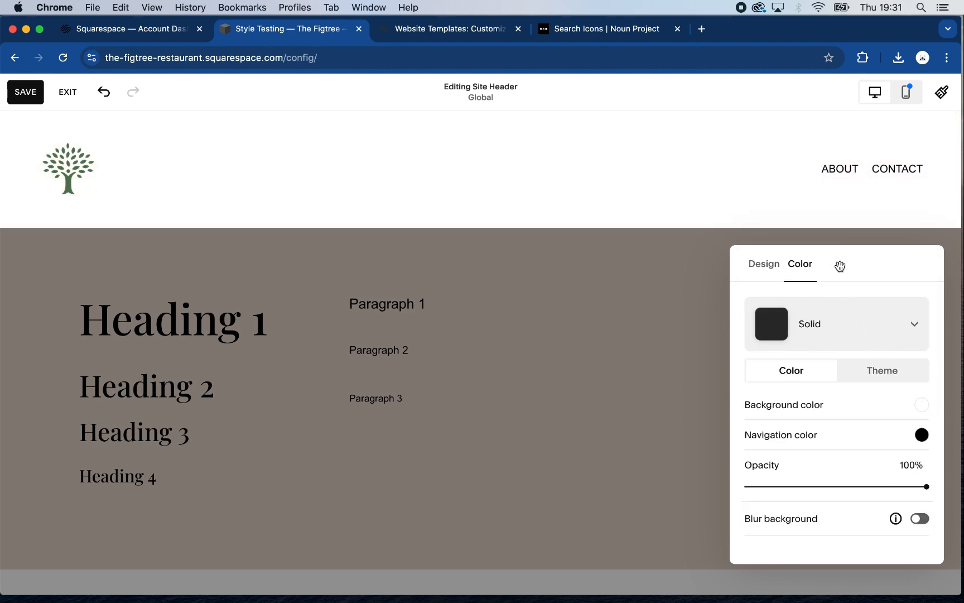
Give the site header a custom lime-green background colour
click(920, 406)
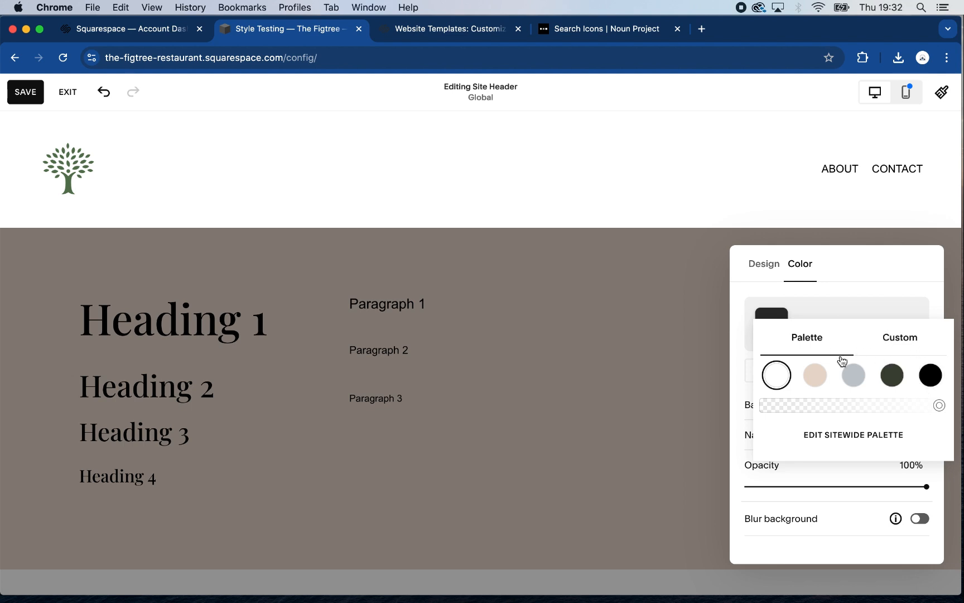
click(904, 338)
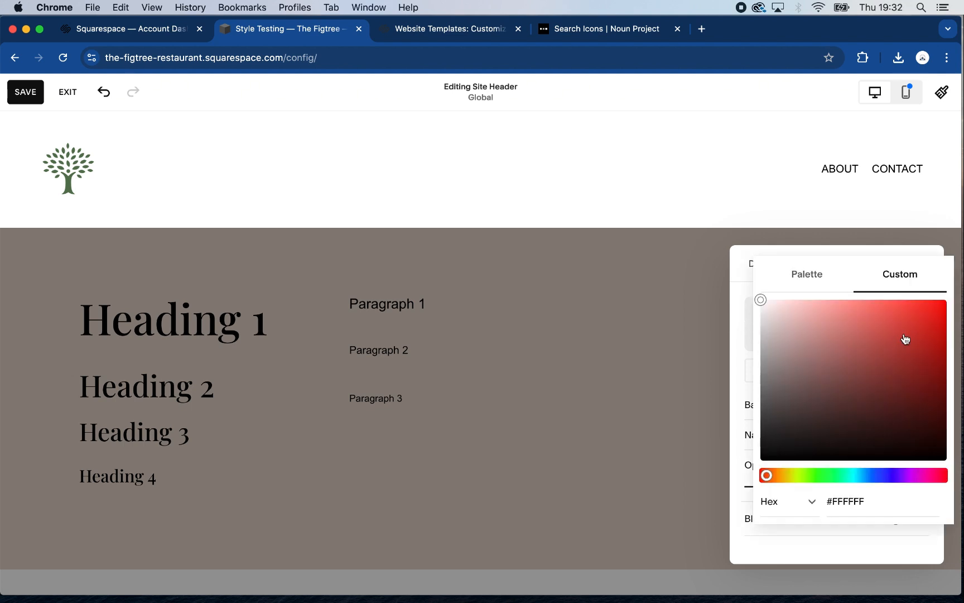
click(852, 477)
click(806, 476)
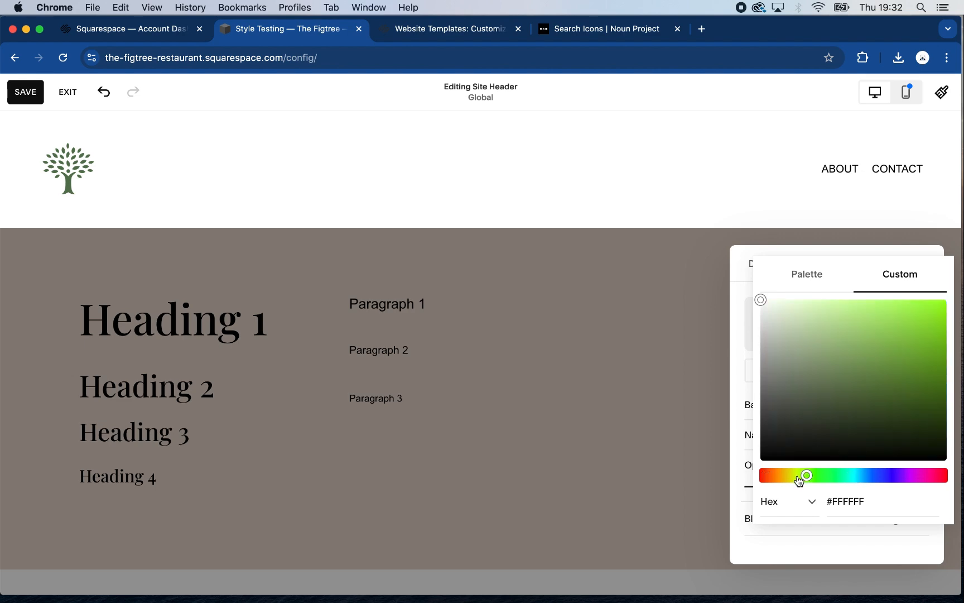
click(858, 310)
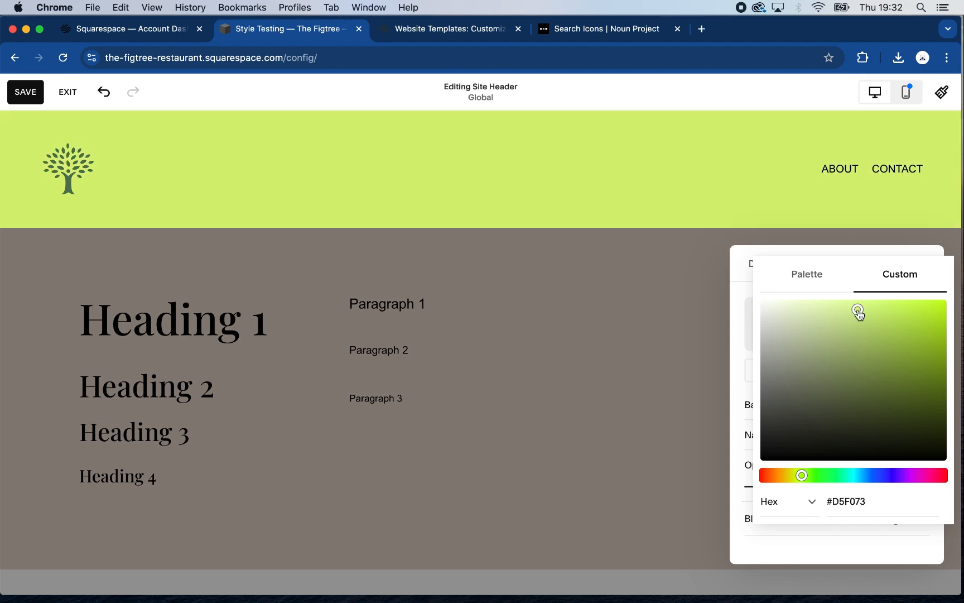
drag(858, 310, 857, 305)
click(664, 337)
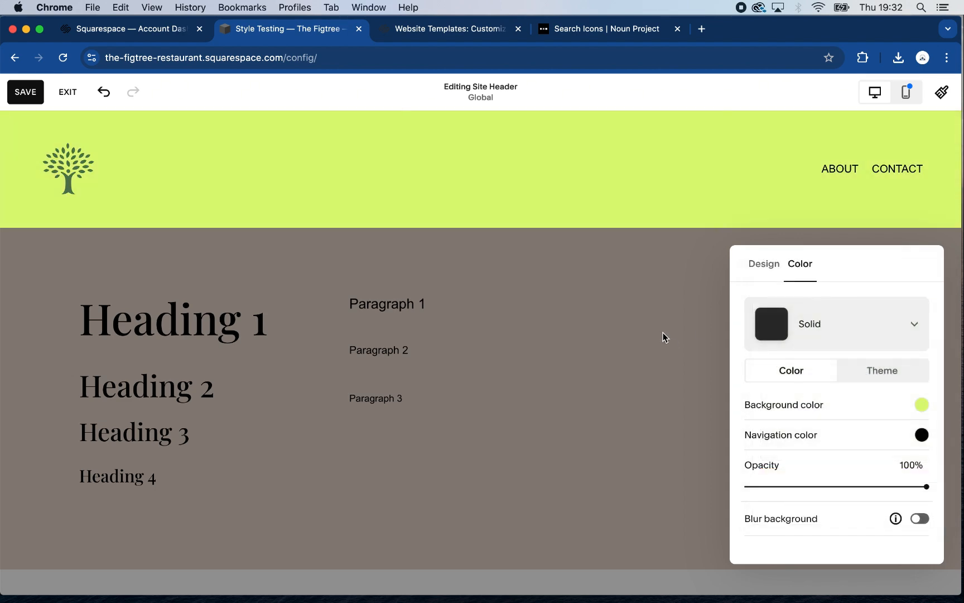
click(704, 252)
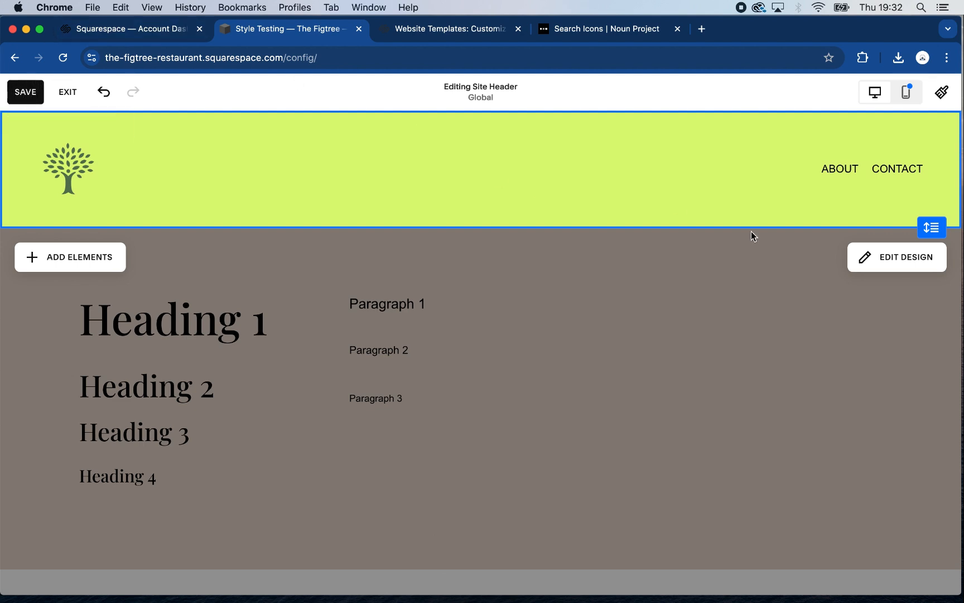
Try header layouts with links beside the logo, a centred logo and links beneath it, before restoring the logo-left, links-right layout
click(903, 257)
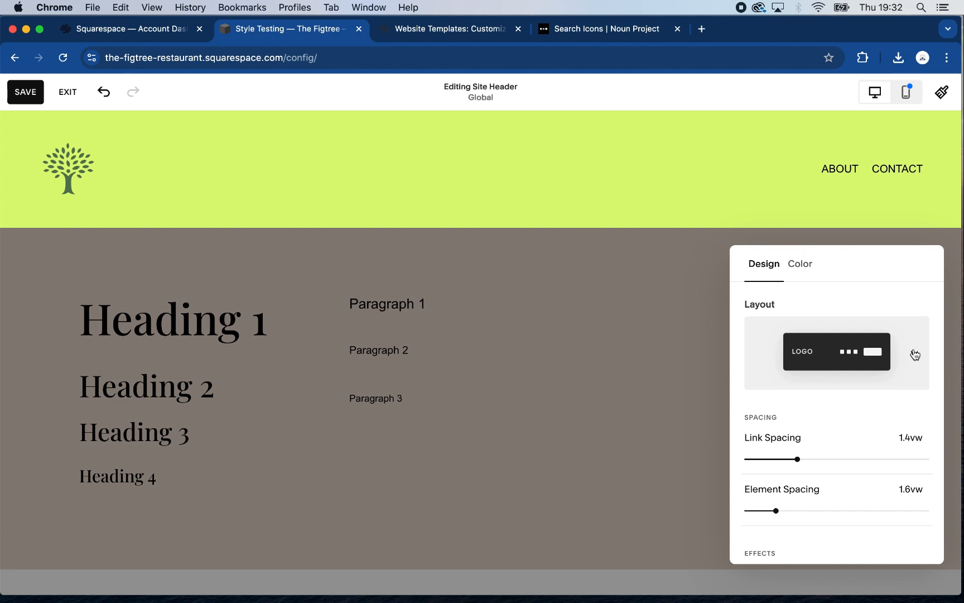
click(915, 354)
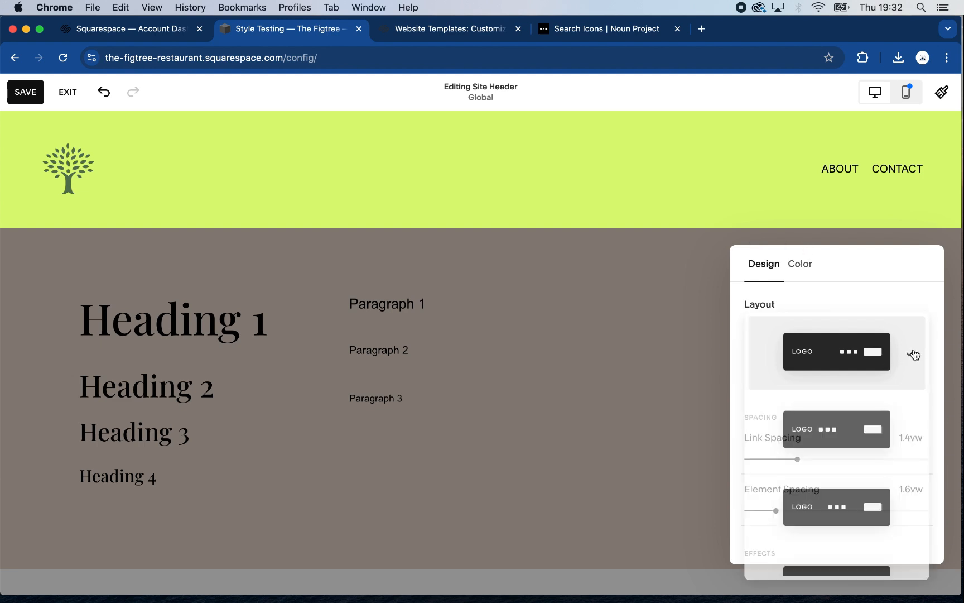
click(870, 431)
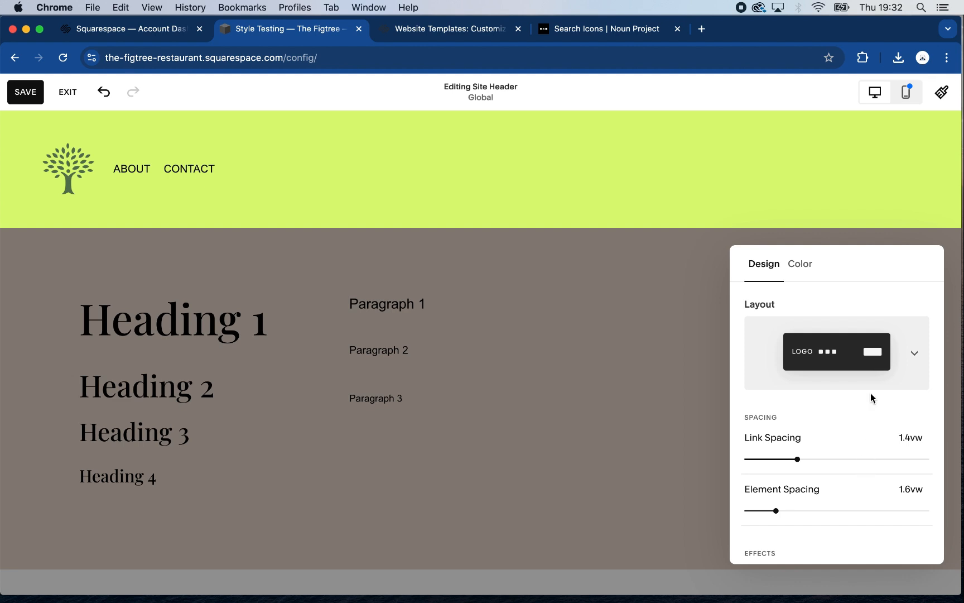
click(874, 370)
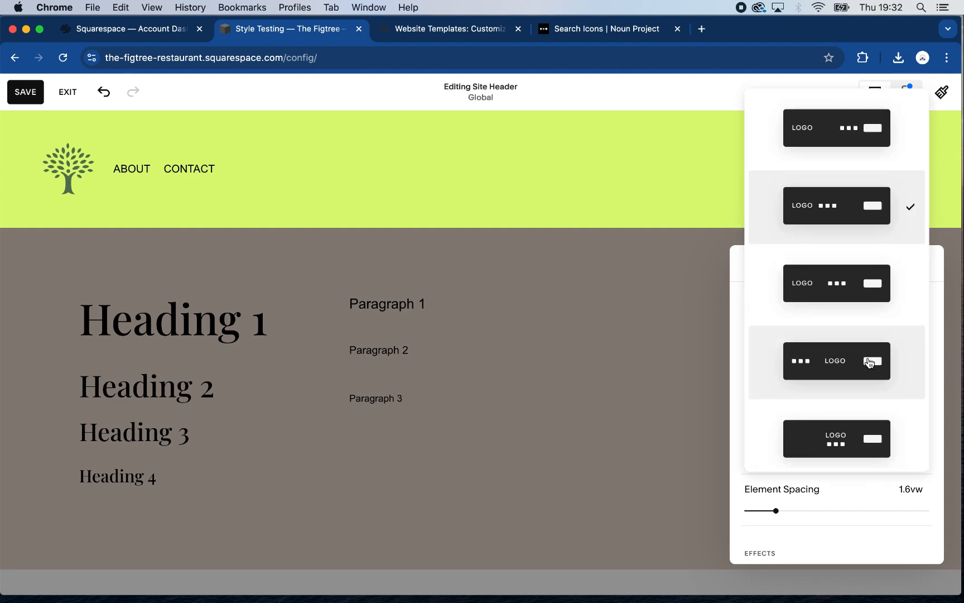
click(871, 364)
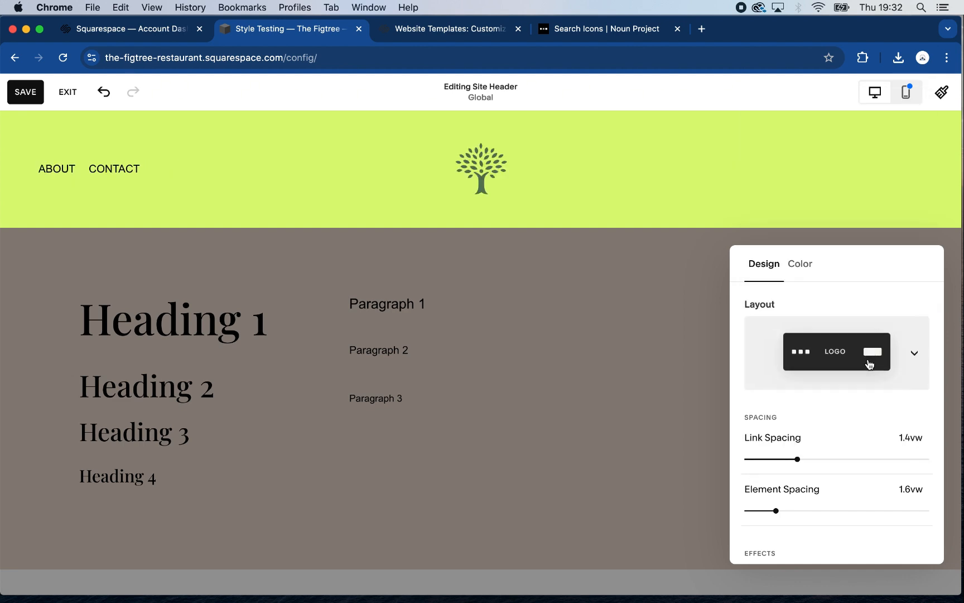
click(907, 363)
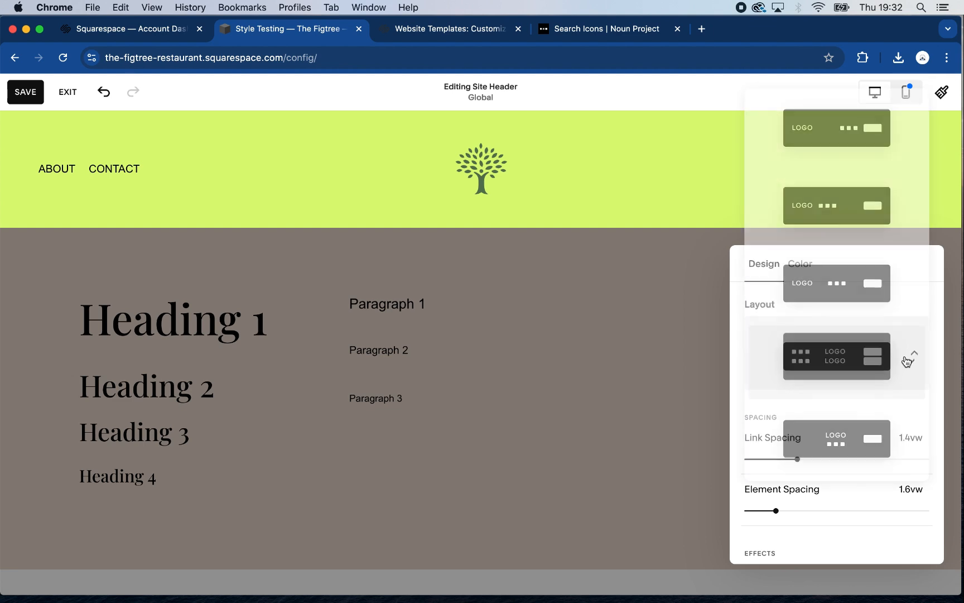
click(856, 441)
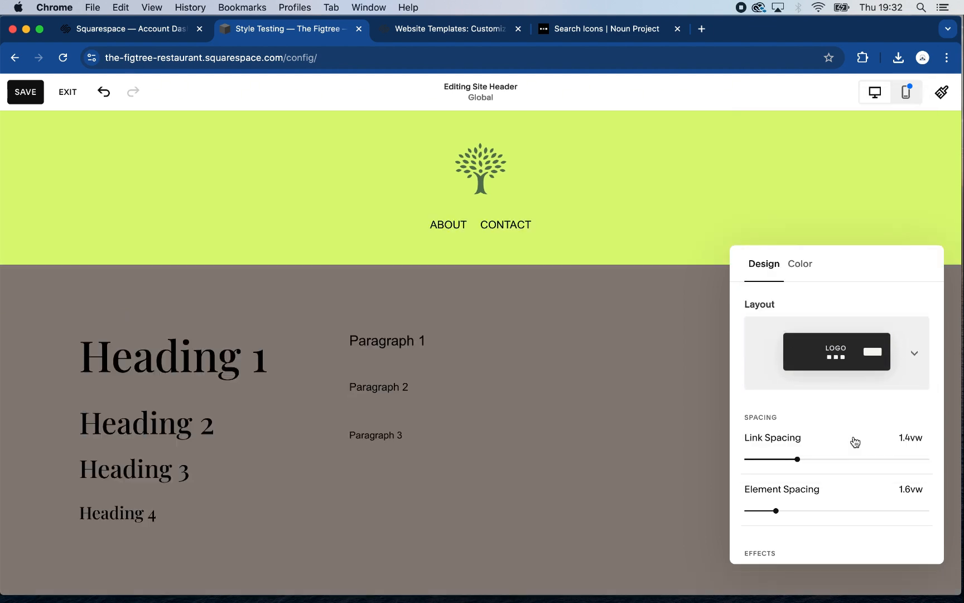
click(889, 353)
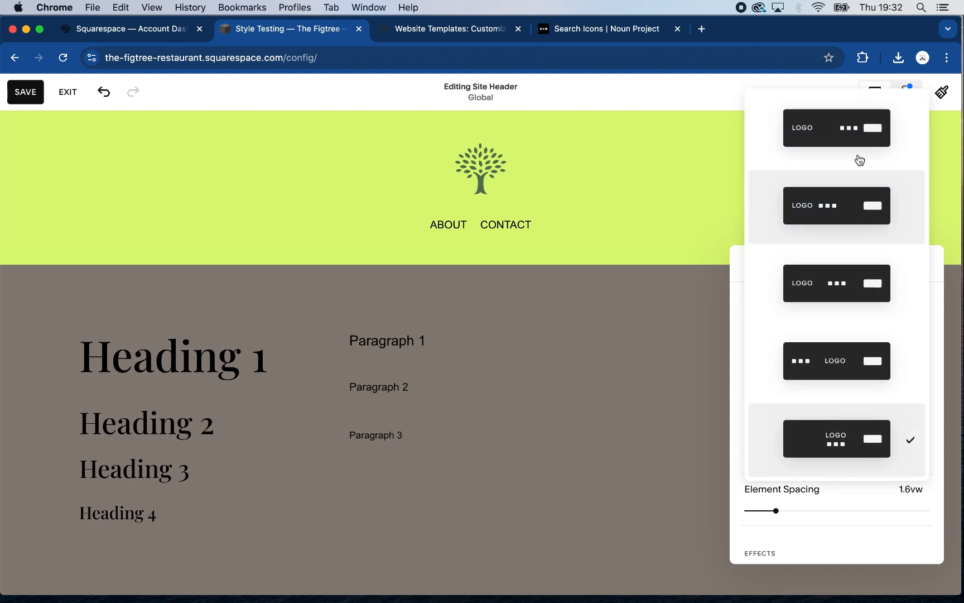
click(857, 134)
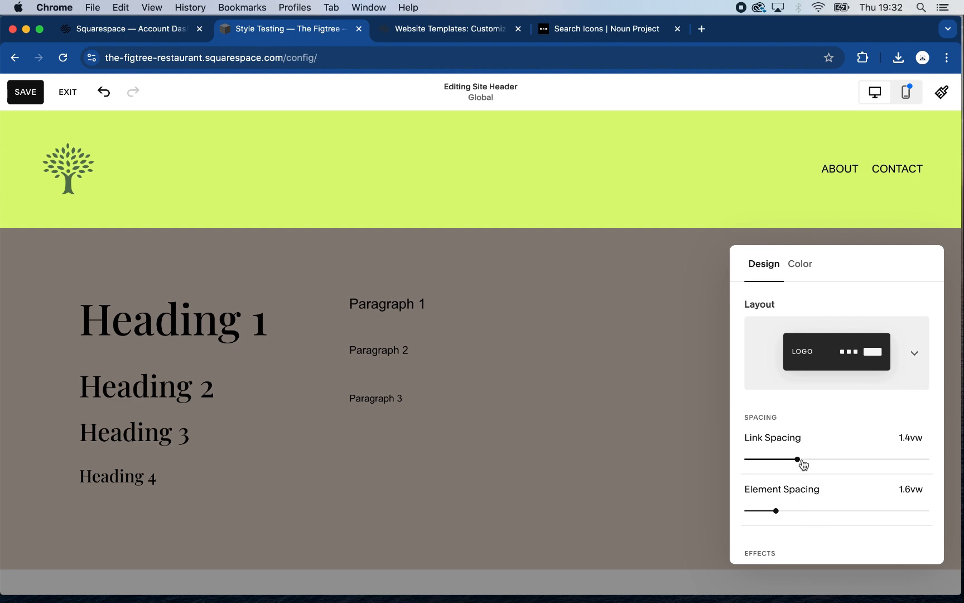
Add a Soft drop shadow to the site header, keeping its colour black
scroll(810, 555, down, 1)
scroll(805, 561, down, 5)
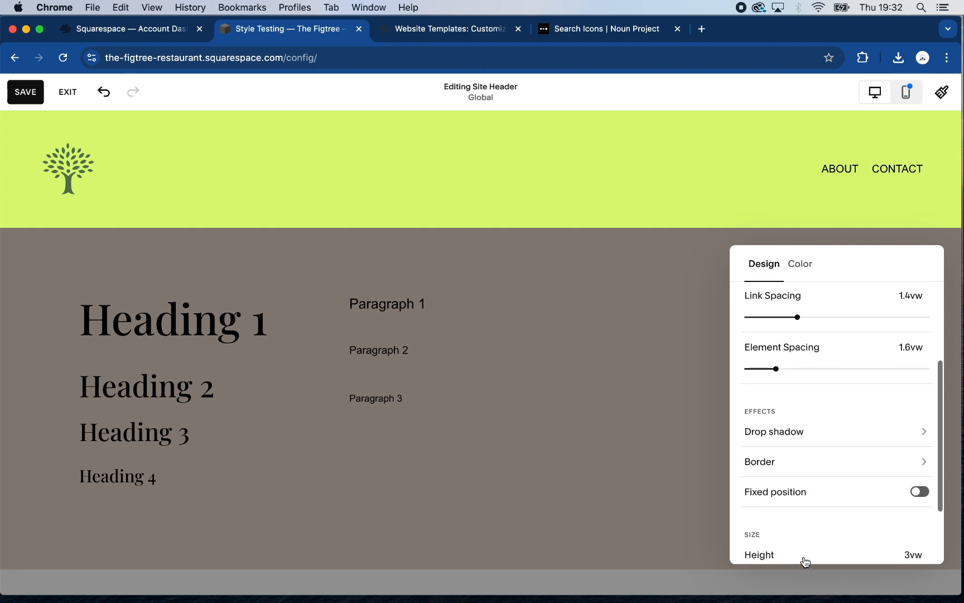
scroll(806, 545, down, 2)
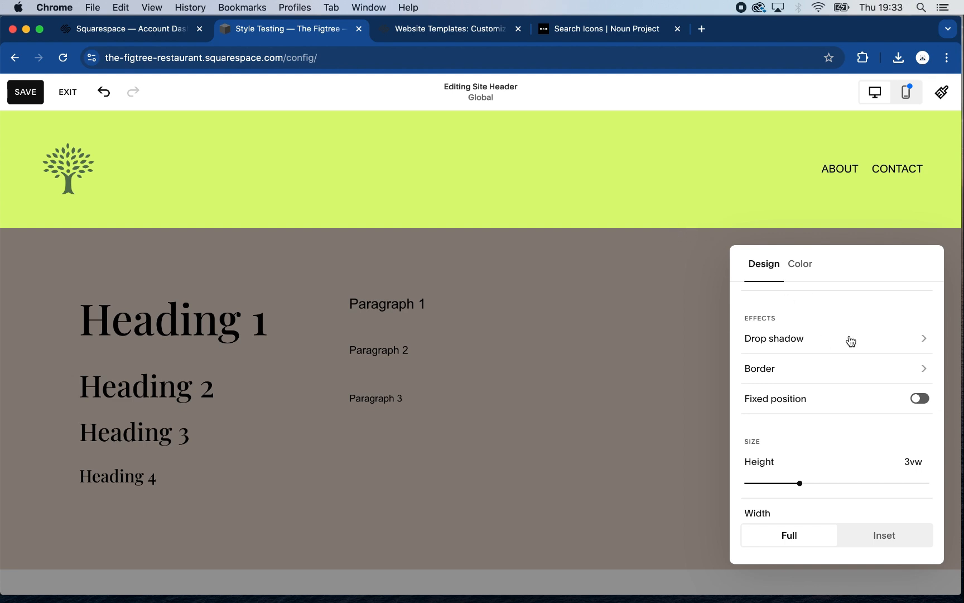
click(876, 343)
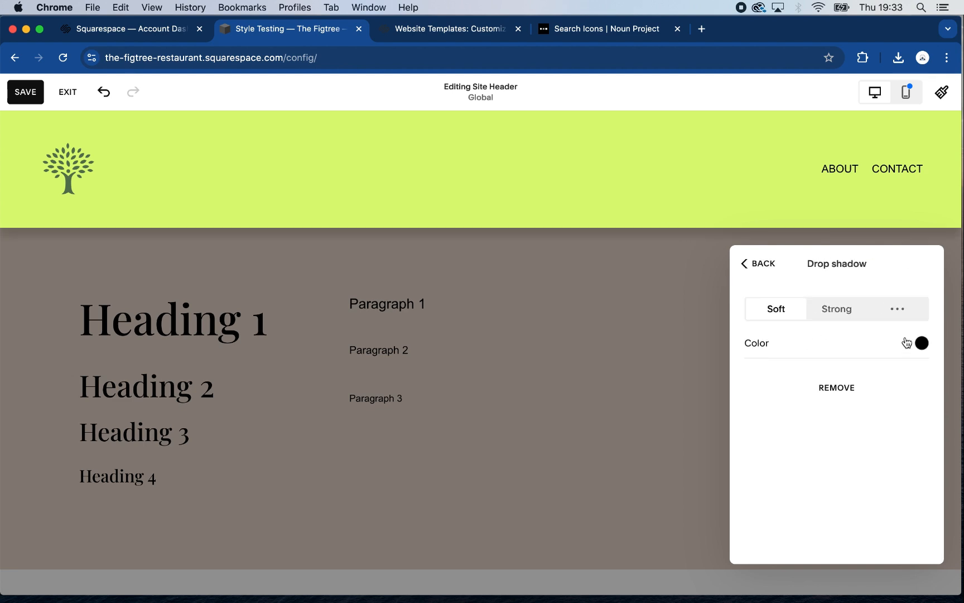
click(906, 342)
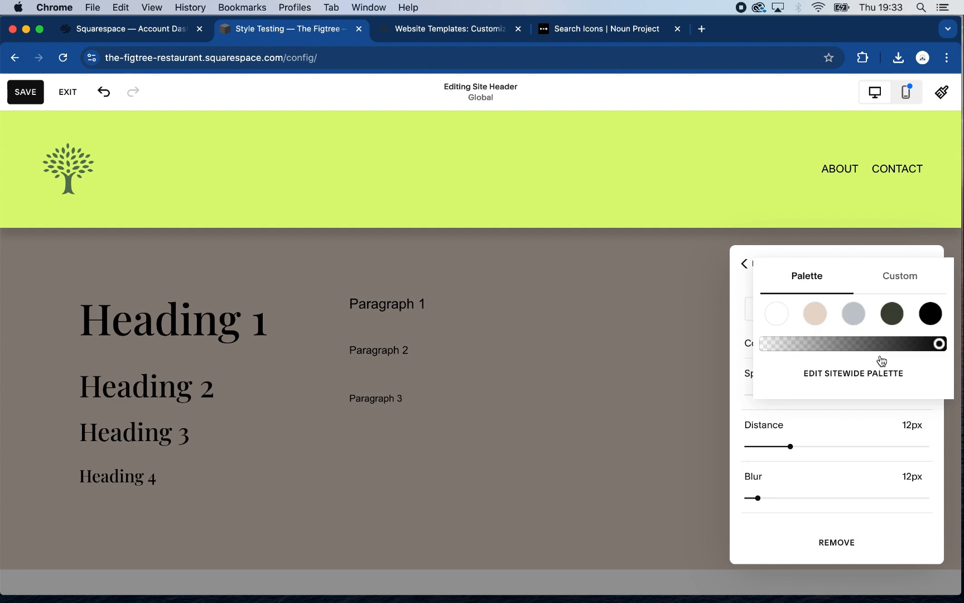
click(740, 399)
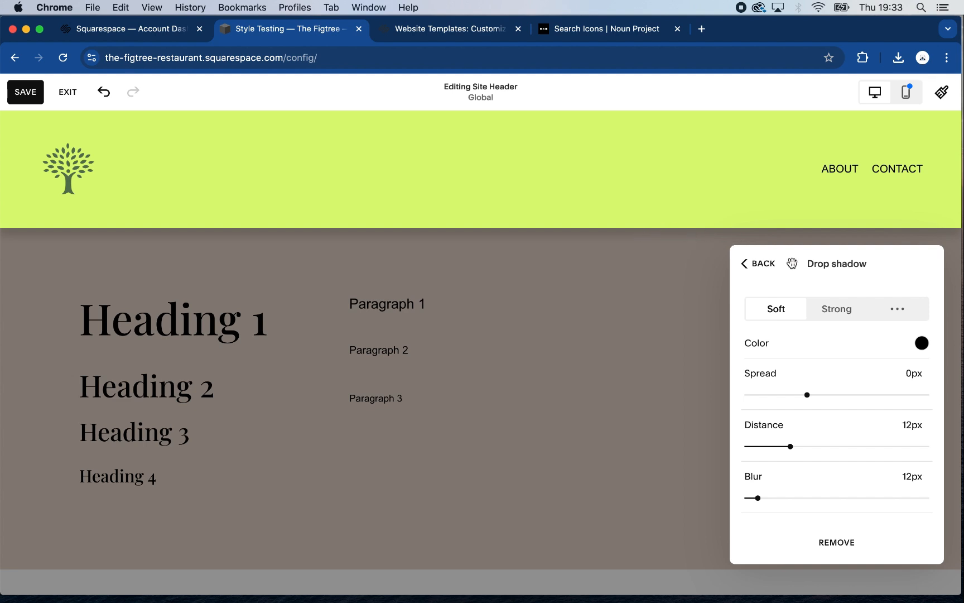
click(748, 265)
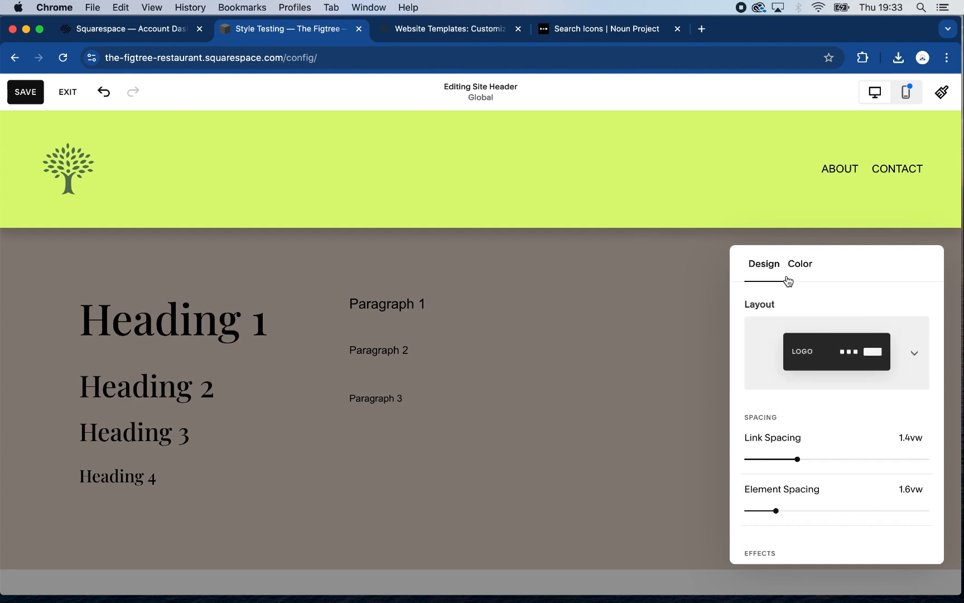
Switch the header's drop shadow to the custom style and try lowering the shadow colour's opacity
scroll(853, 478, down, 2)
scroll(854, 477, down, 3)
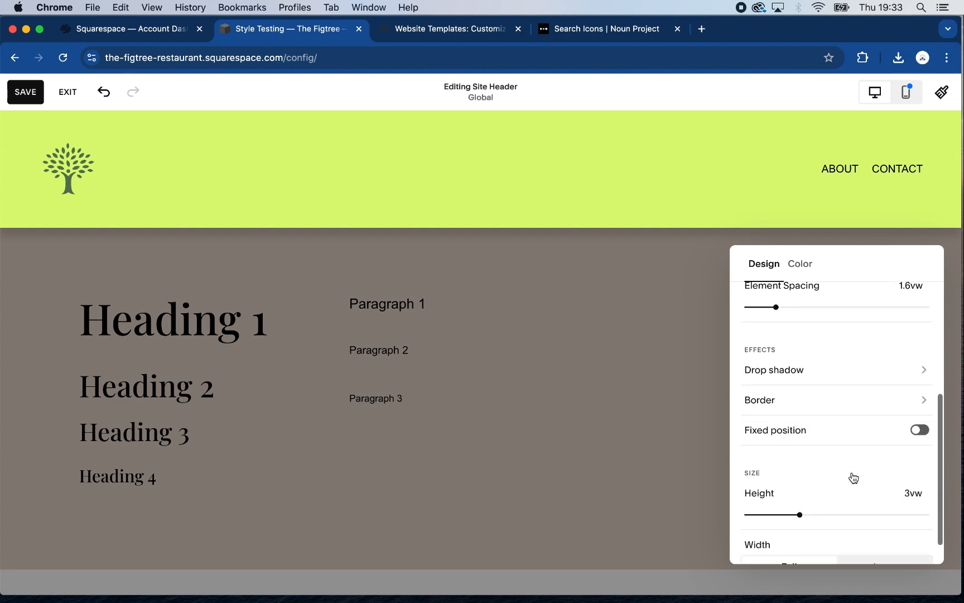
click(902, 341)
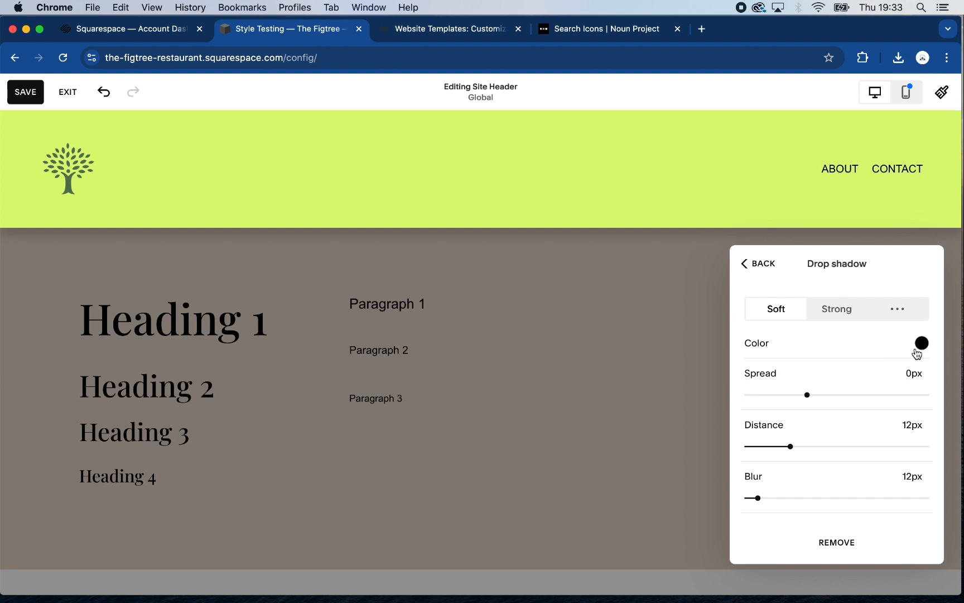
click(901, 311)
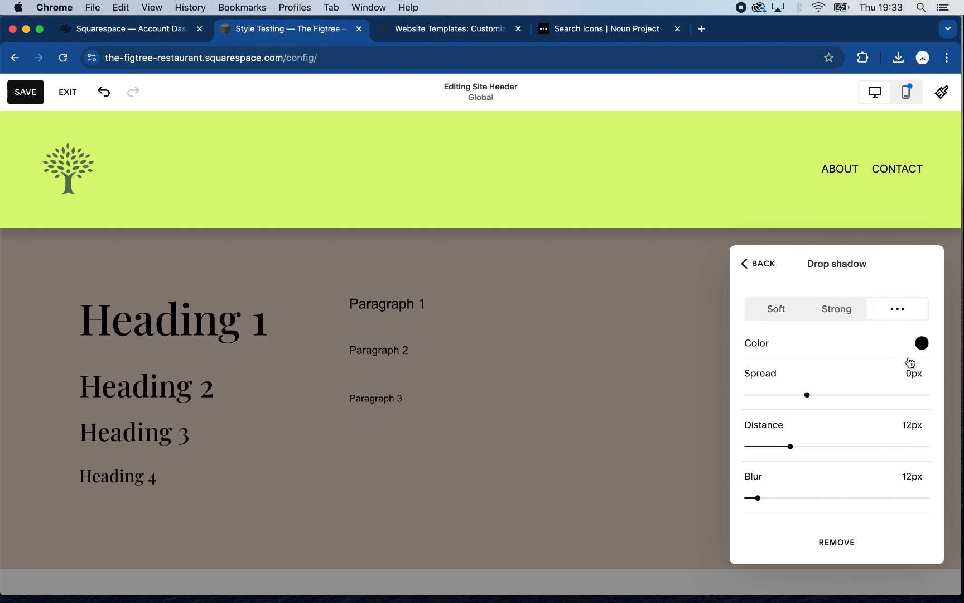
click(922, 343)
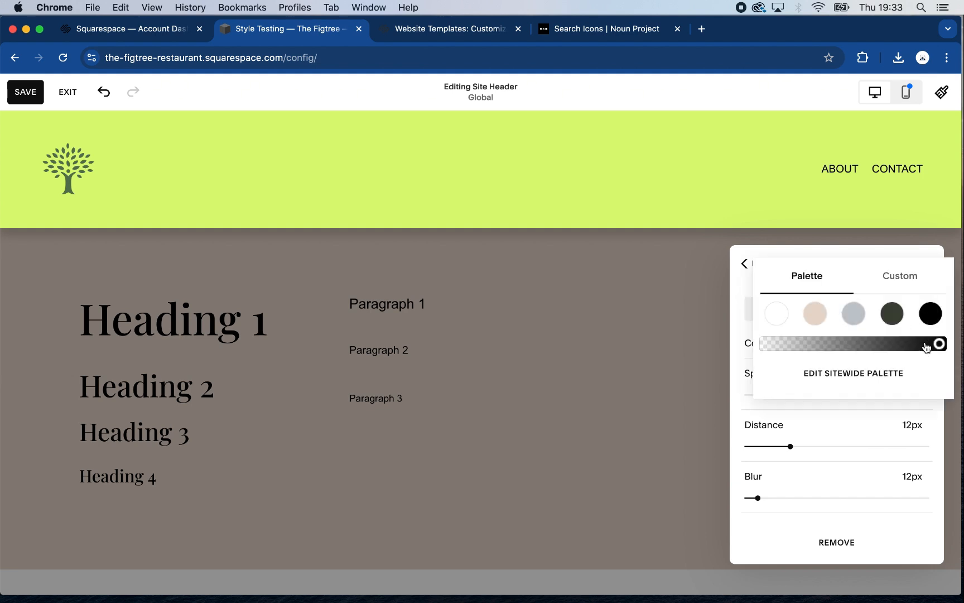
drag(928, 343, 763, 344)
click(738, 321)
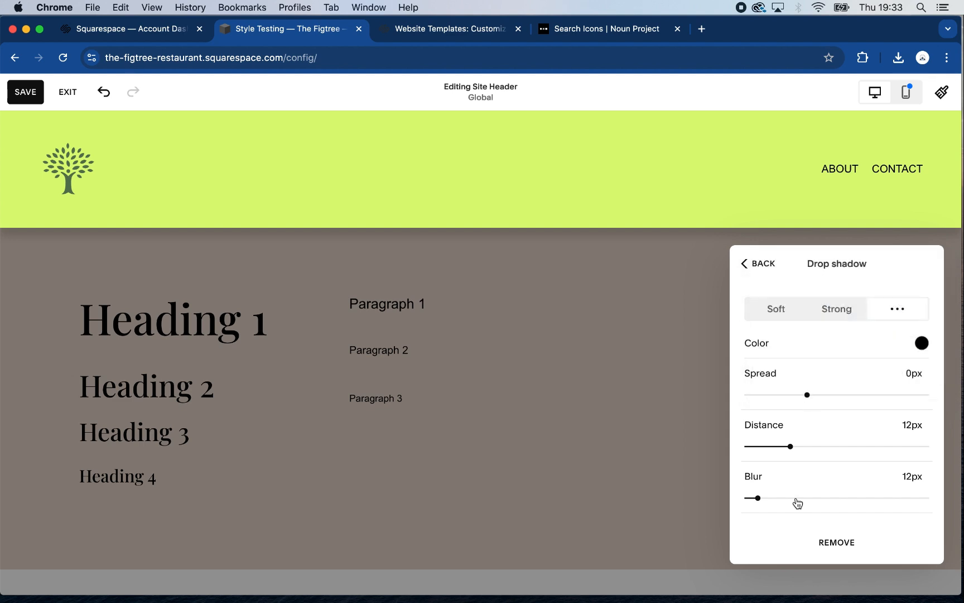
Return the header's drop shadow to Soft and try making its black colour more transparent
click(774, 310)
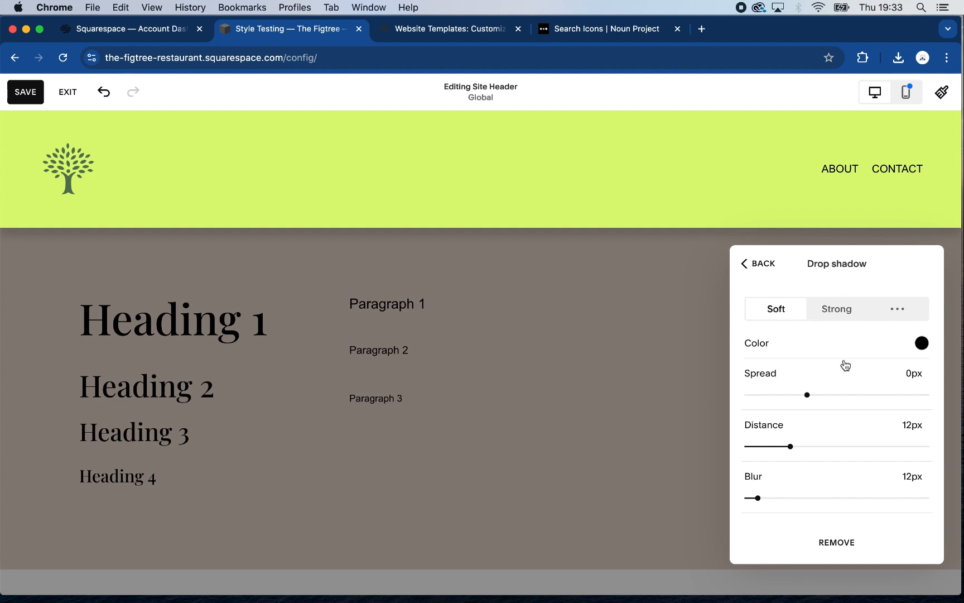
click(922, 343)
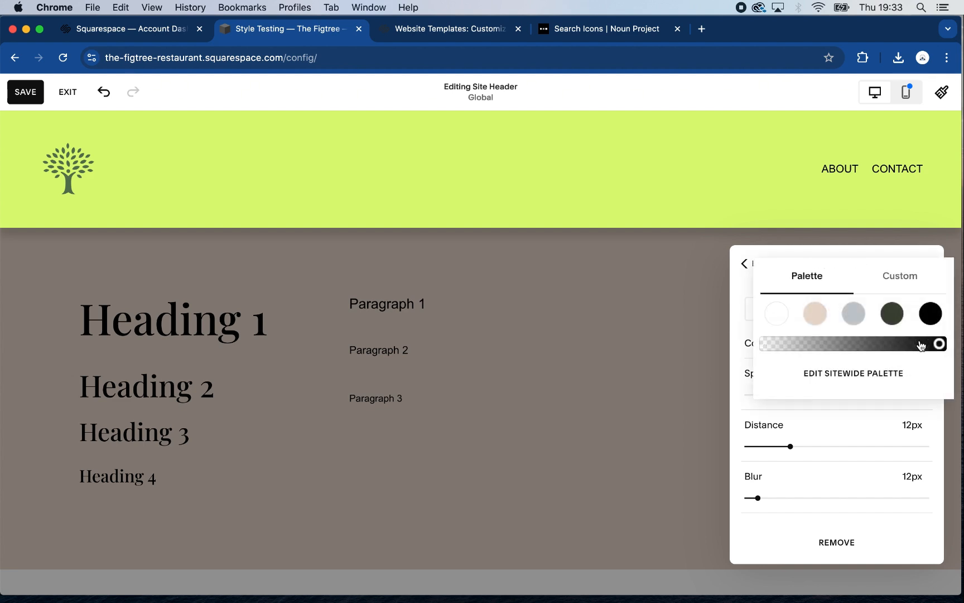
click(819, 344)
drag(775, 345, 732, 328)
click(746, 295)
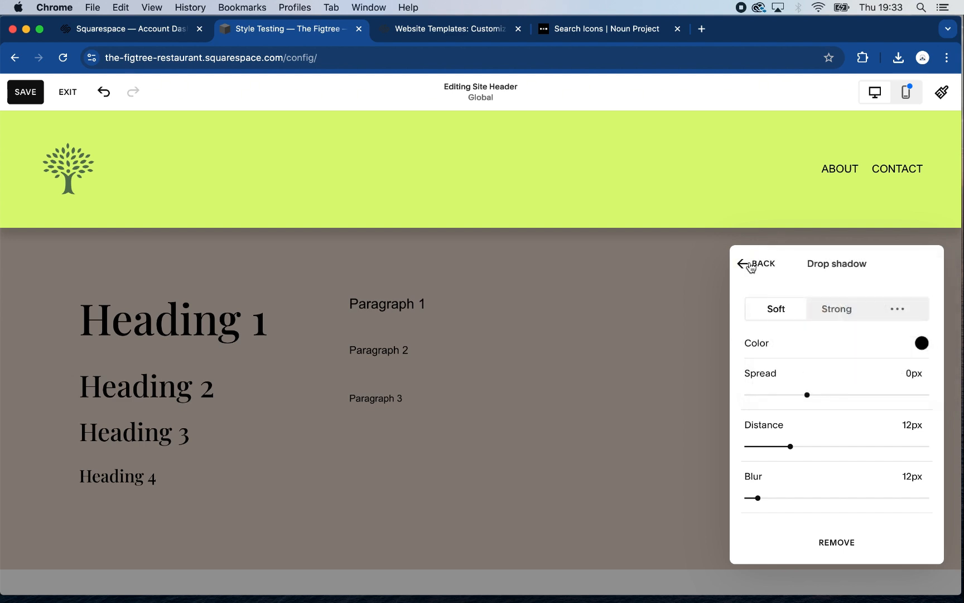
click(743, 266)
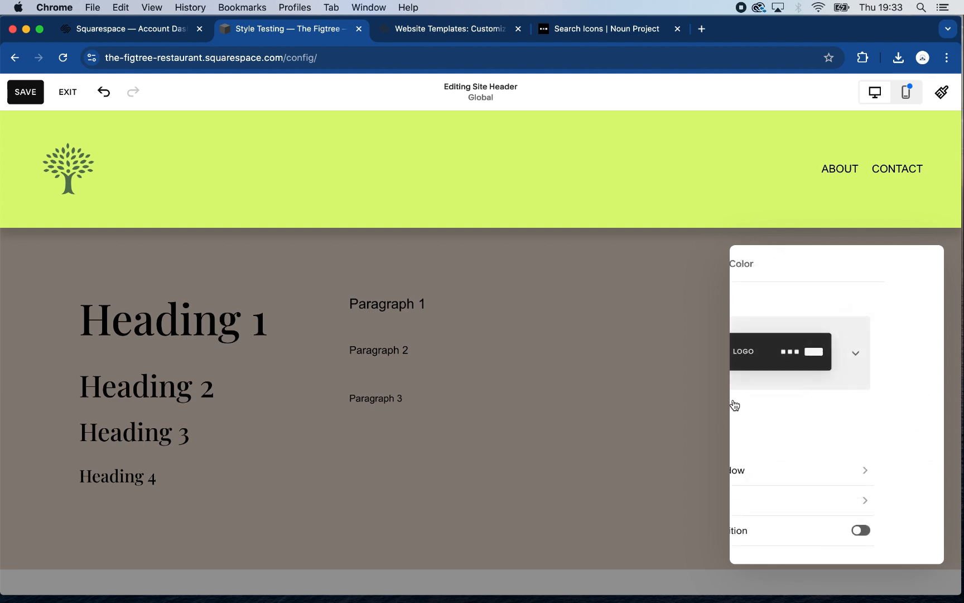
Turn on Fixed position for the site header with the Basic fixed header style
scroll(782, 463, down, 5)
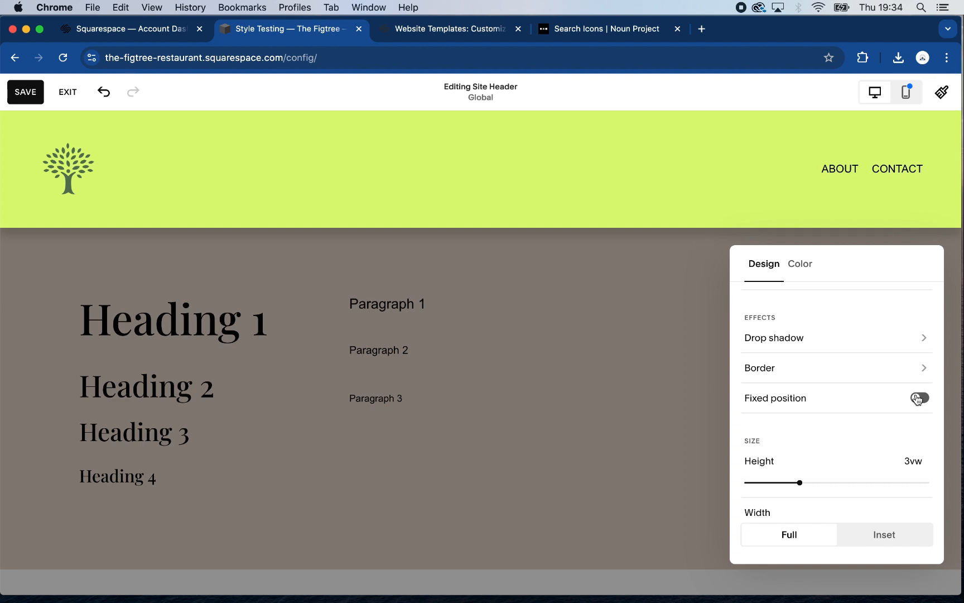
click(917, 398)
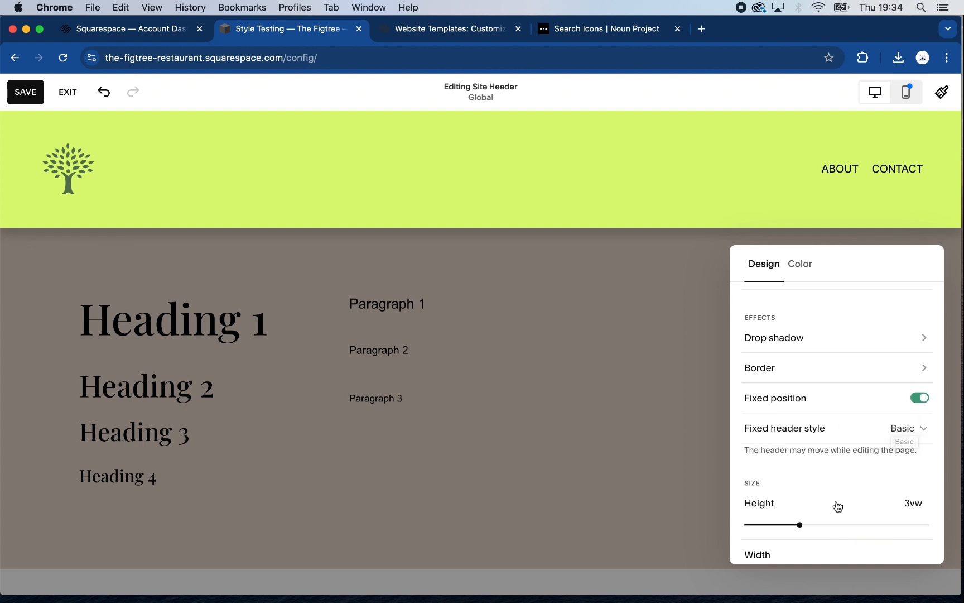
scroll(840, 458, down, 2)
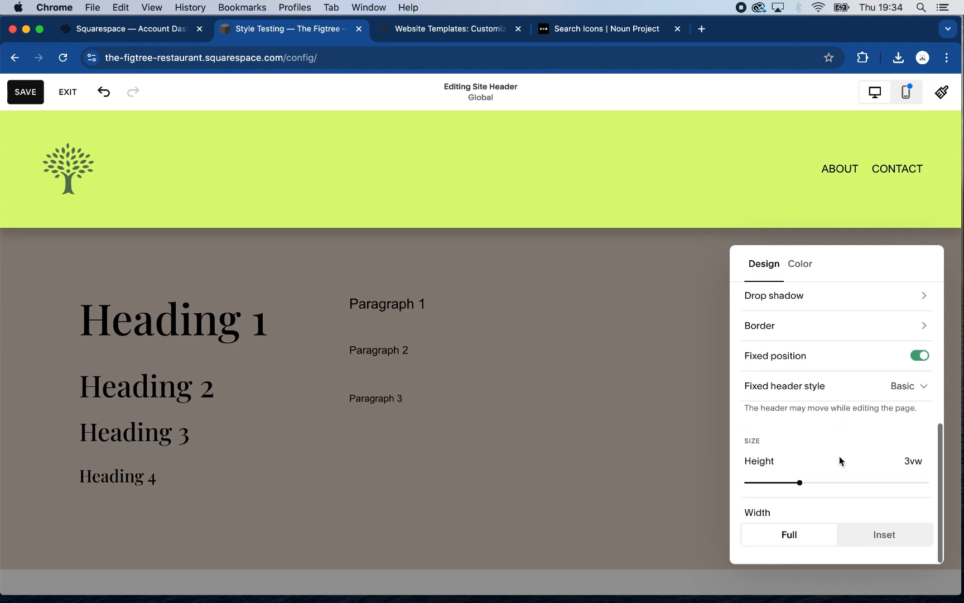
scroll(841, 461, up, 3)
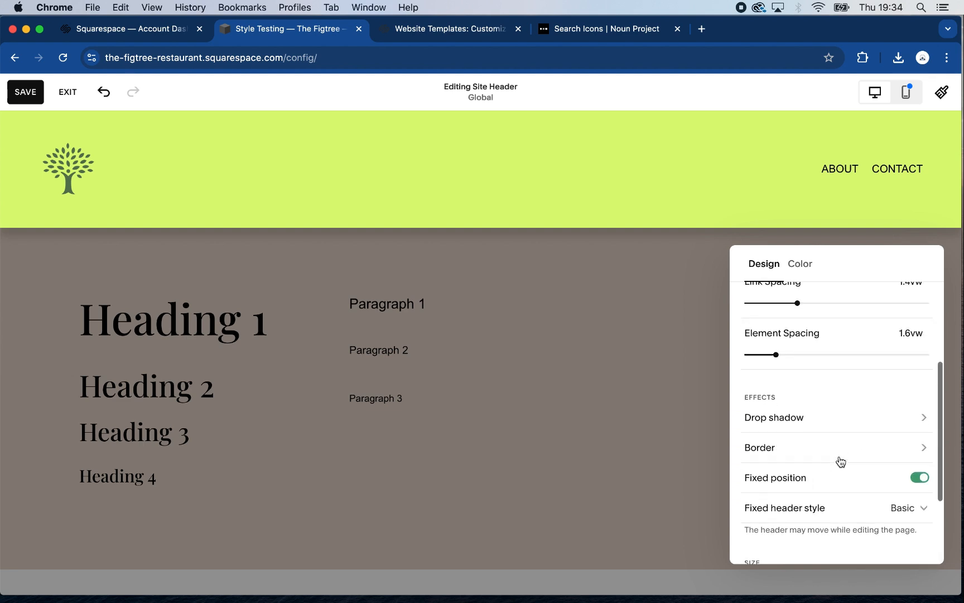
scroll(841, 461, down, 3)
scroll(841, 461, down, 1)
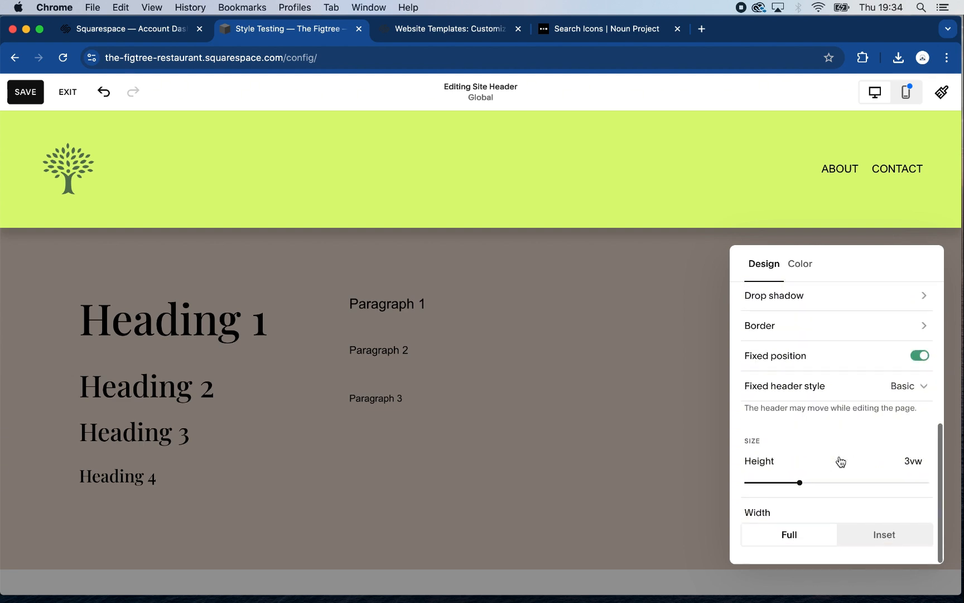
Close the header design settings, save the site header changes and exit the editor
click(619, 415)
scroll(506, 349, down, 5)
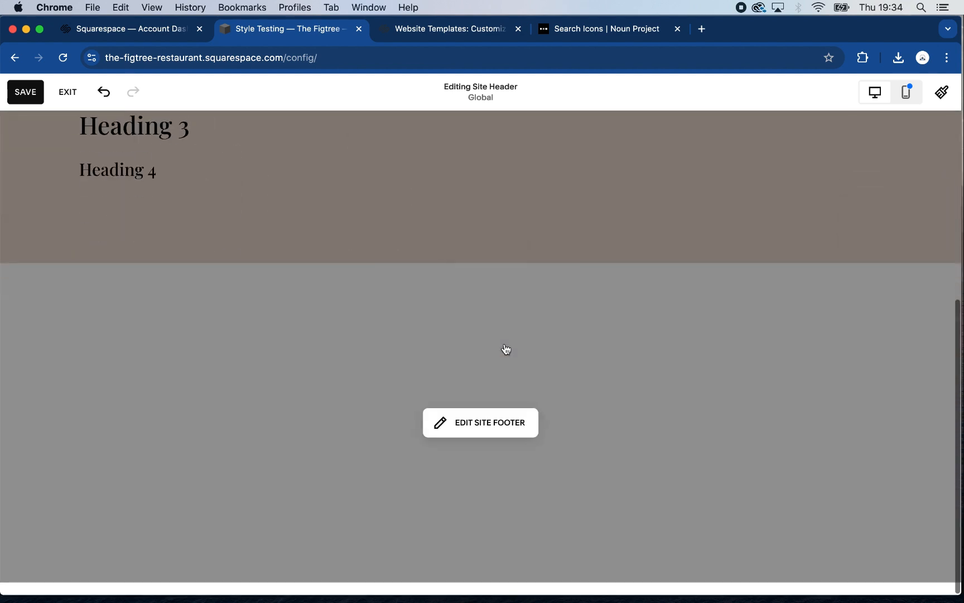
scroll(489, 321, up, 5)
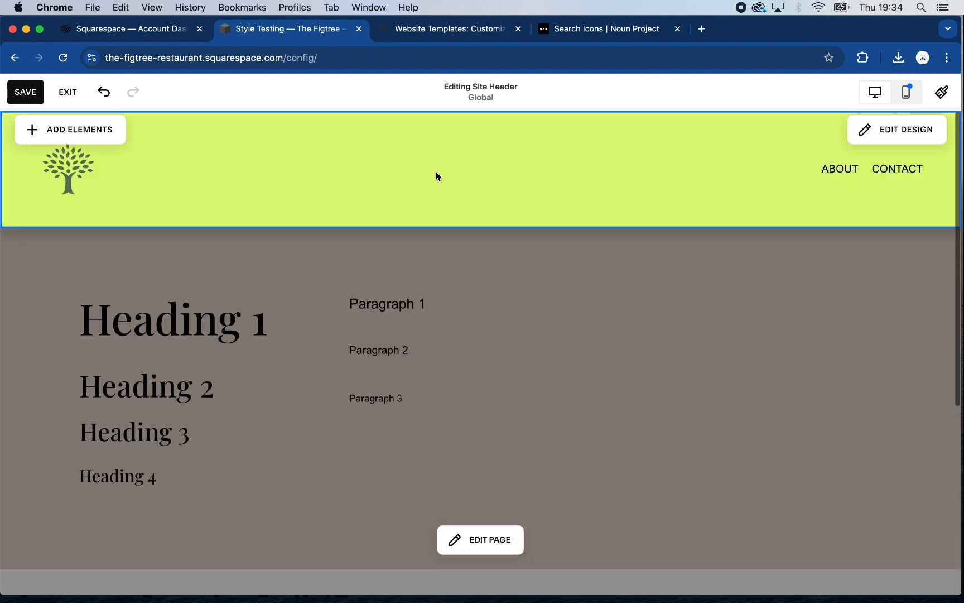
click(26, 95)
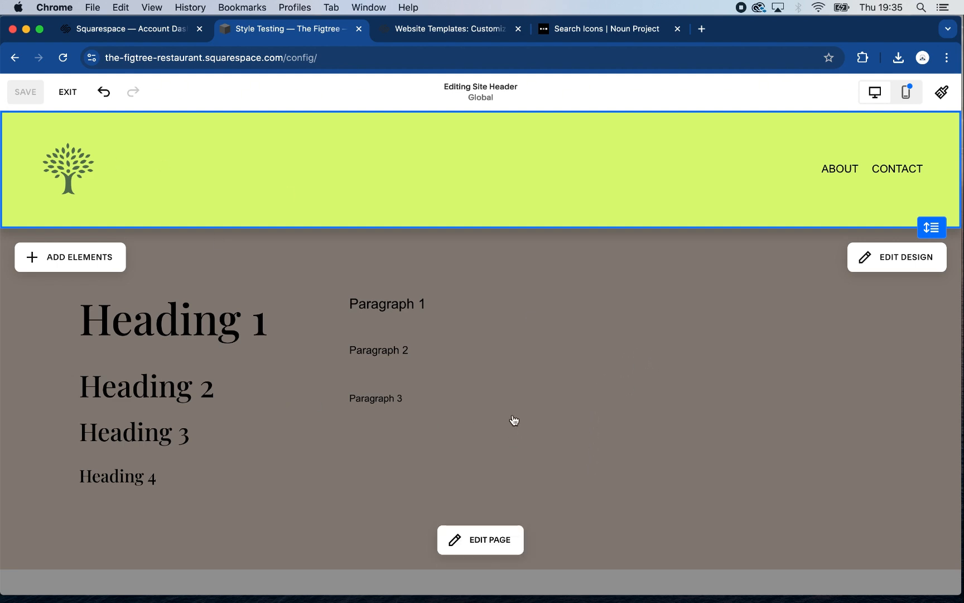
click(68, 93)
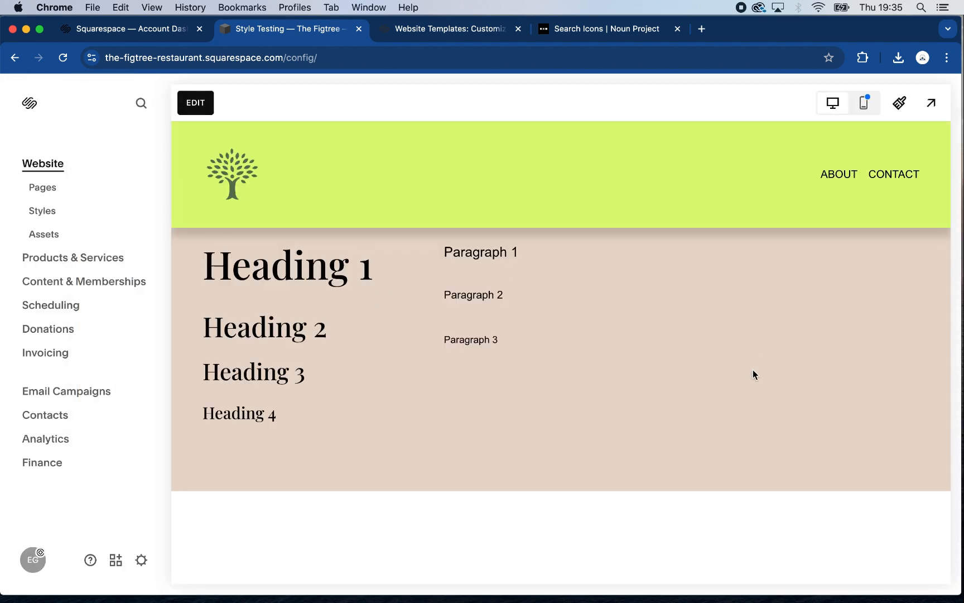
Check how the fixed header behaves over the Style Testing page content and reopen the page for editing
scroll(753, 369, down, 5)
scroll(753, 369, up, 5)
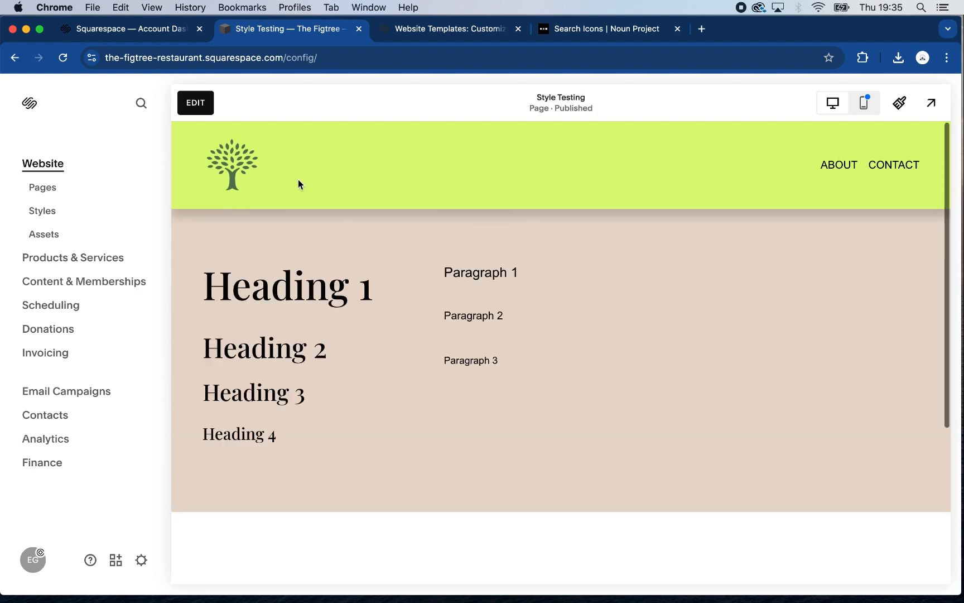
click(202, 102)
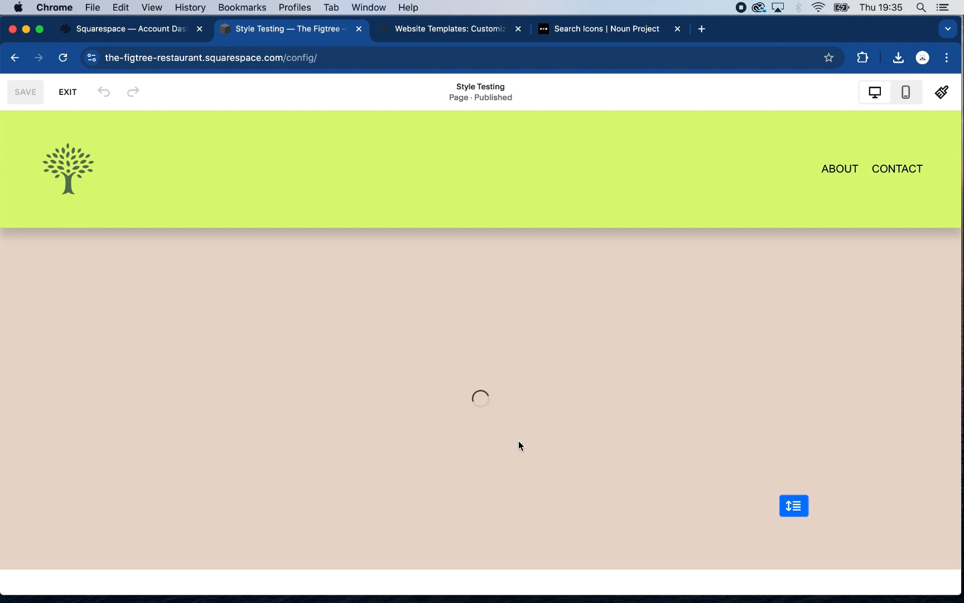
Add a blank section directly below the headings and paragraphs section on the Style Testing page
scroll(487, 493, down, 5)
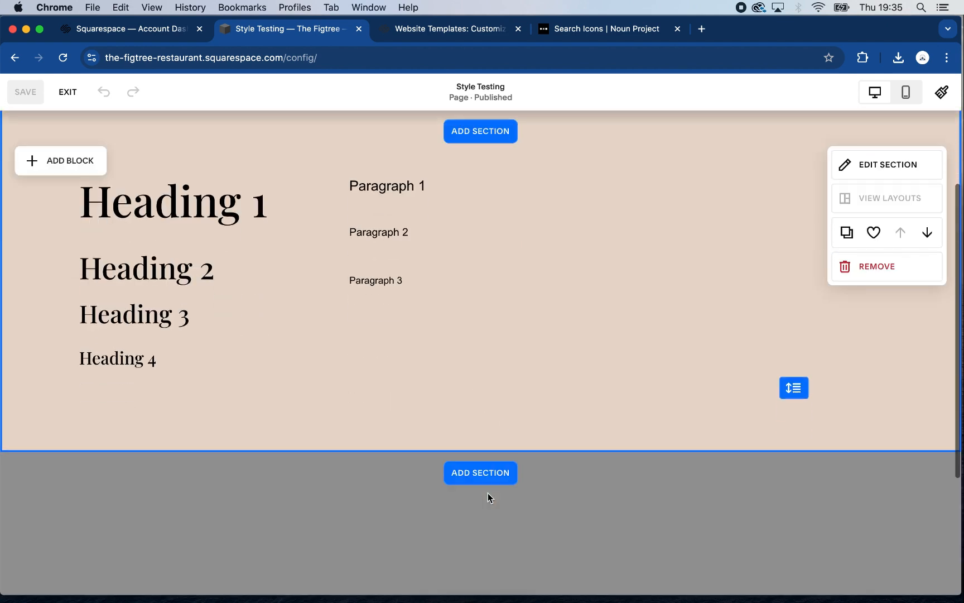
scroll(498, 353, up, 2)
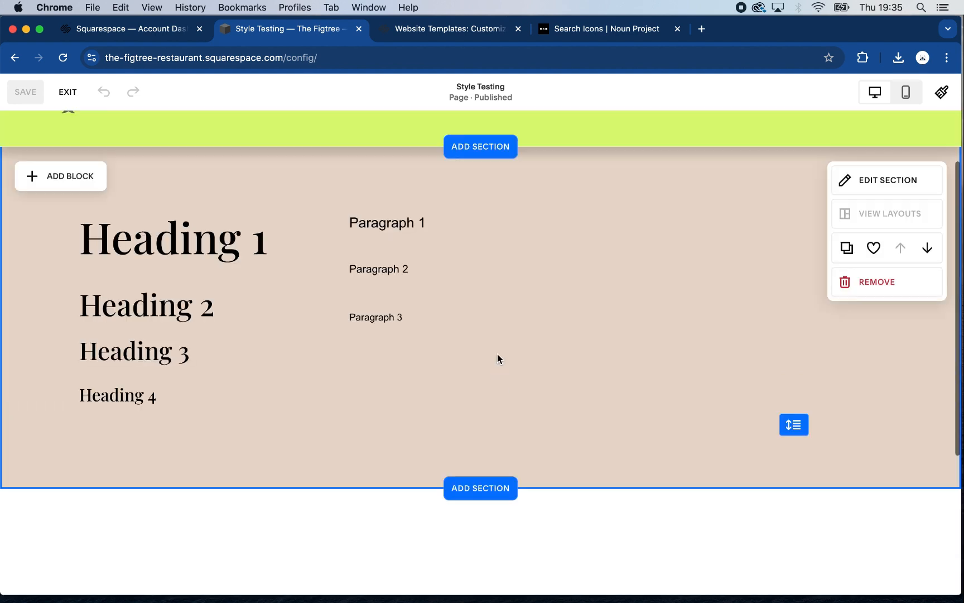
click(502, 498)
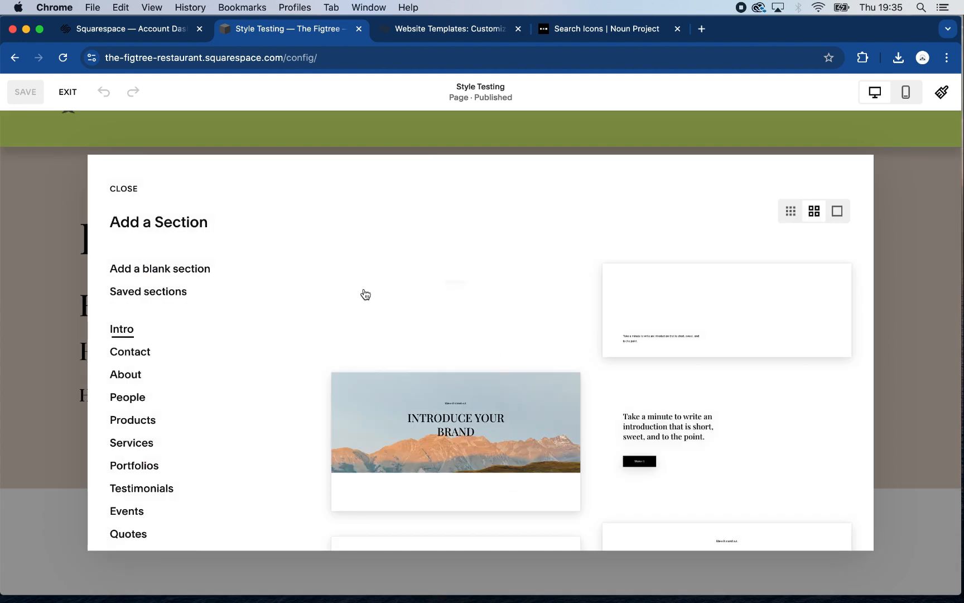
click(172, 271)
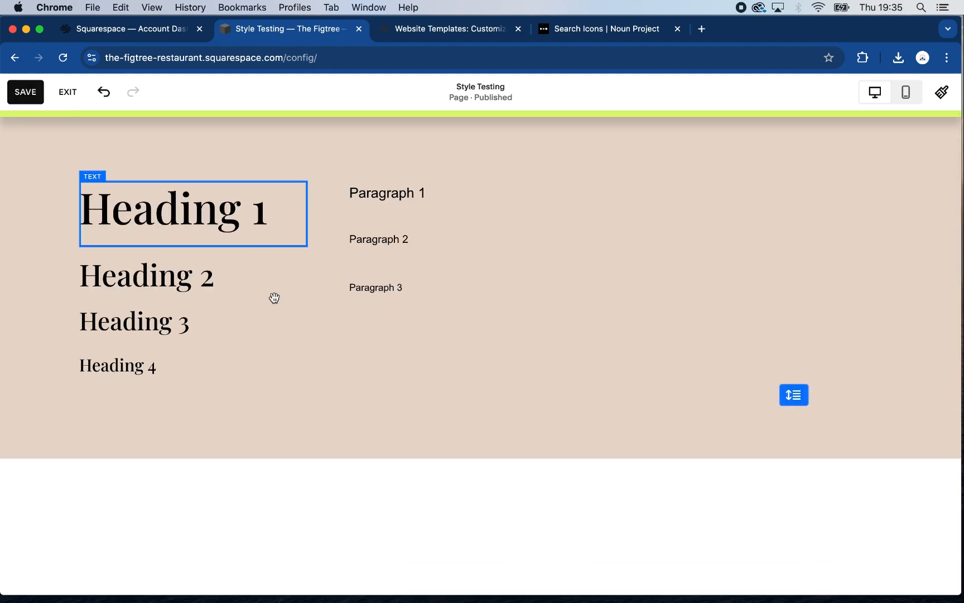
Apply the Dark 1 colour theme to the new blank section below the headings section
scroll(389, 456, down, 10)
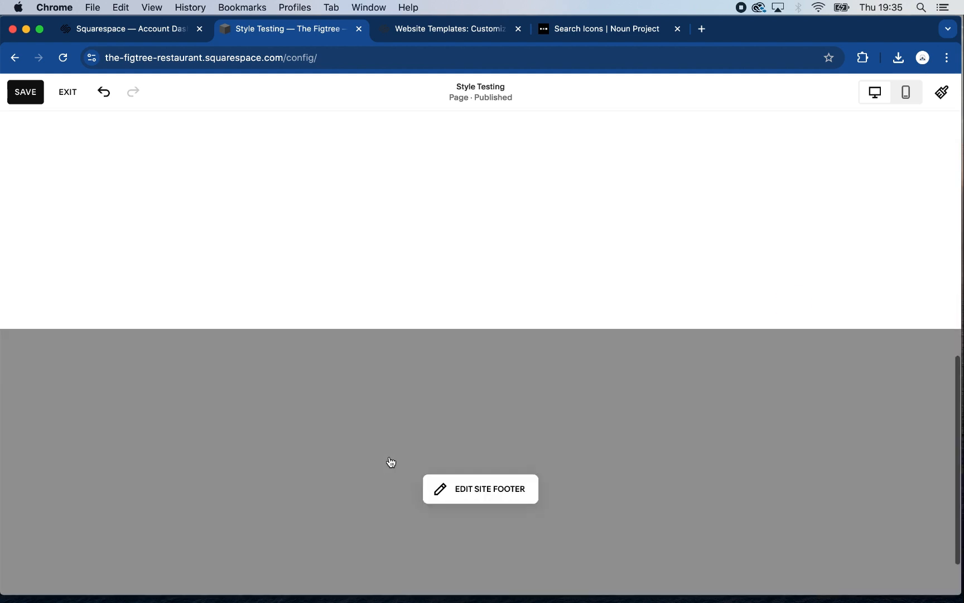
scroll(391, 462, up, 10)
scroll(449, 520, down, 3)
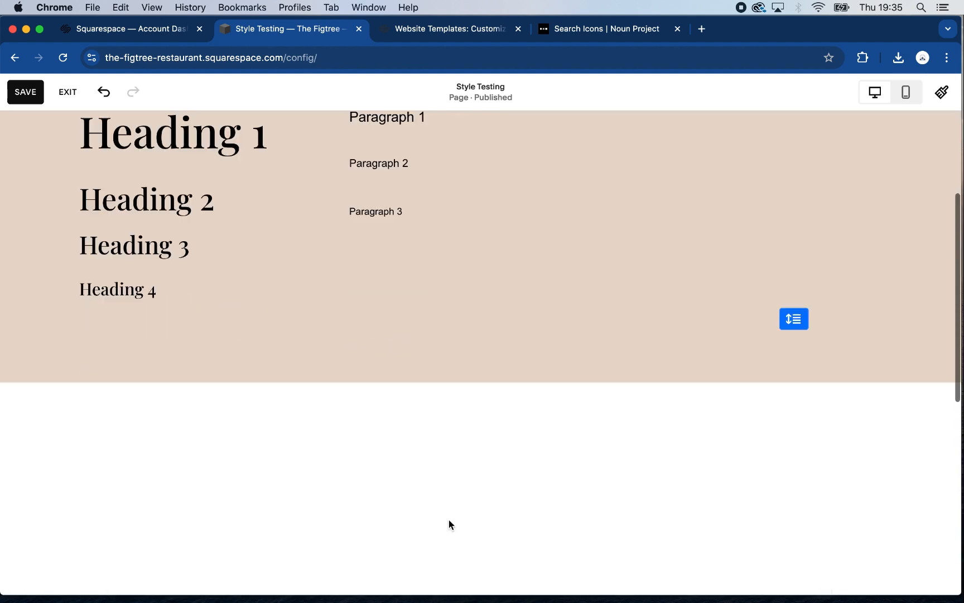
scroll(449, 520, down, 5)
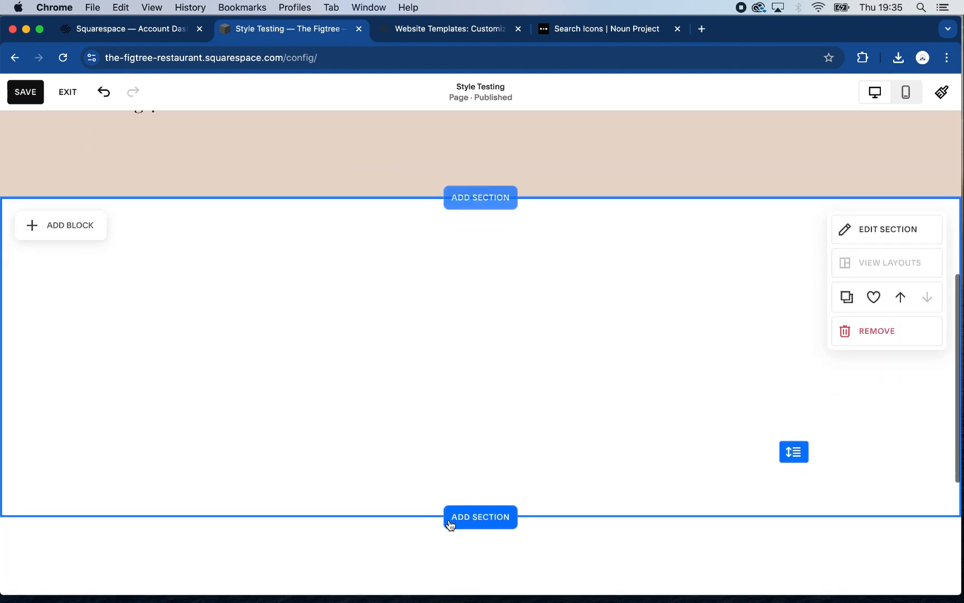
click(888, 232)
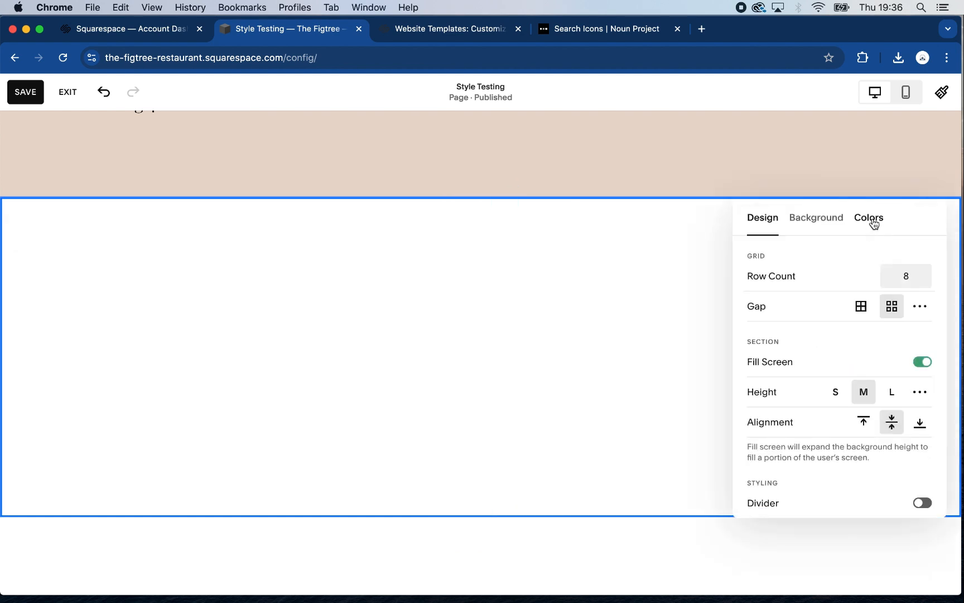
click(874, 224)
scroll(874, 393, down, 4)
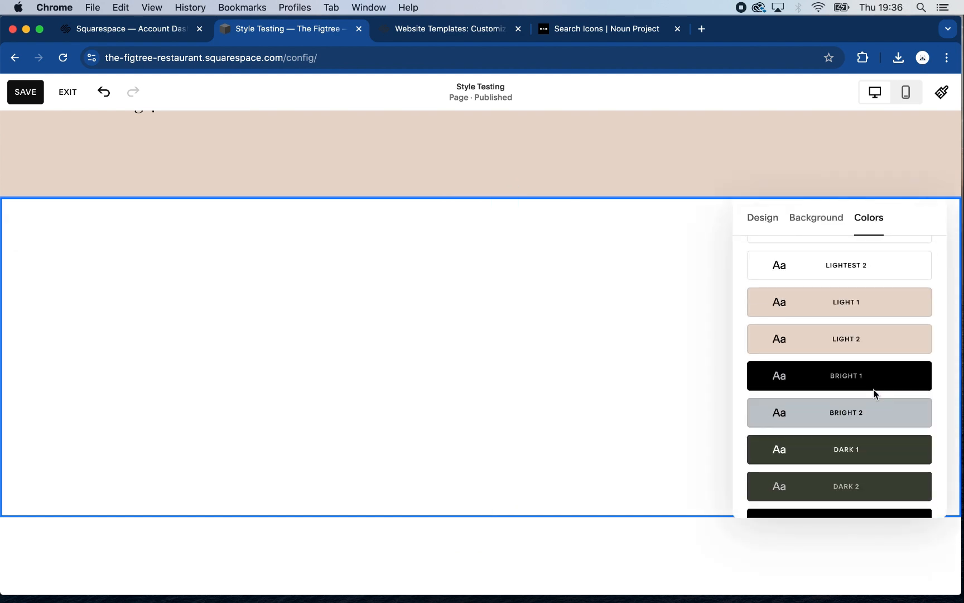
click(876, 391)
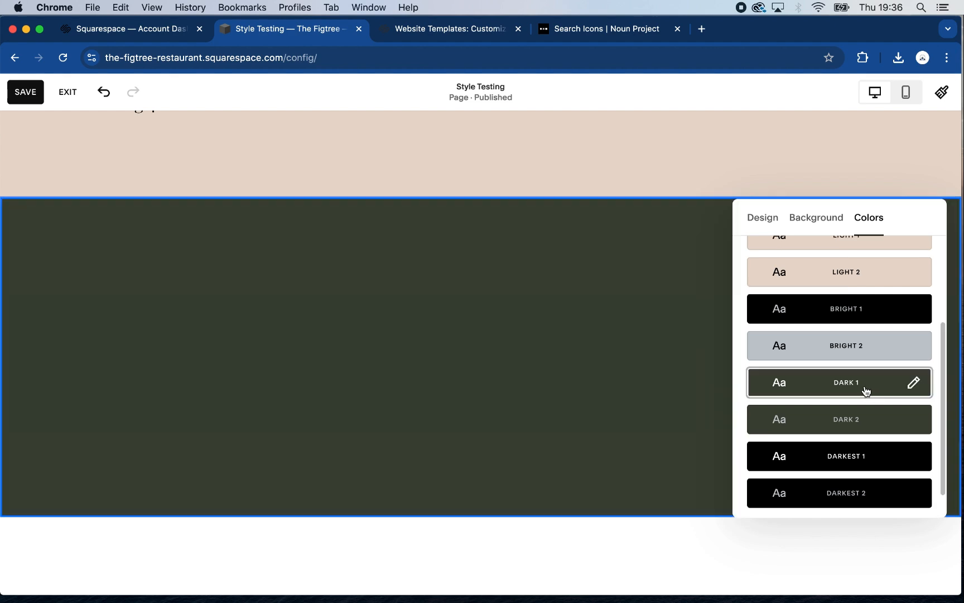
Close the blank section's settings and save the Style Testing page changes
scroll(667, 392, up, 7)
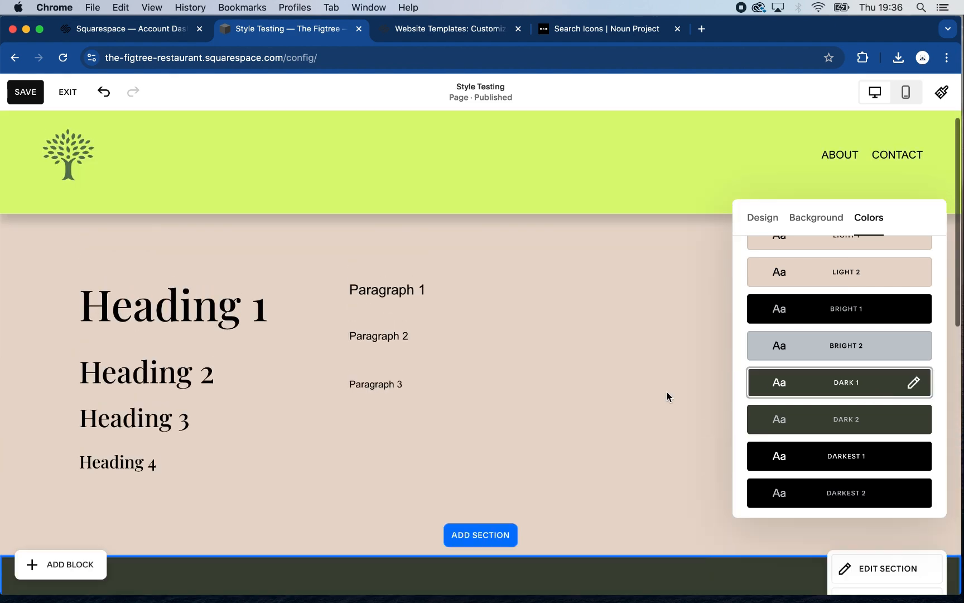
scroll(667, 392, down, 9)
scroll(667, 392, up, 8)
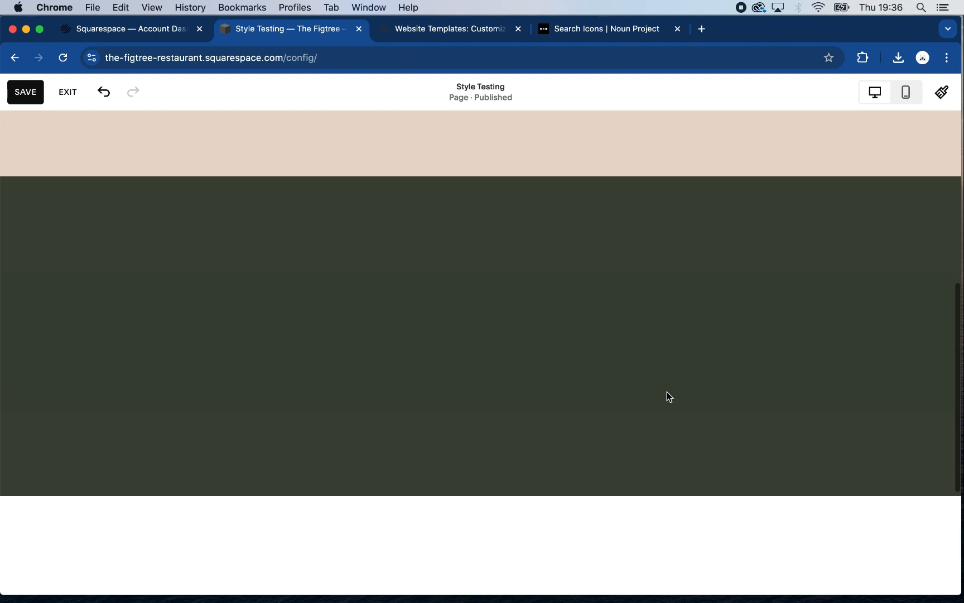
click(29, 93)
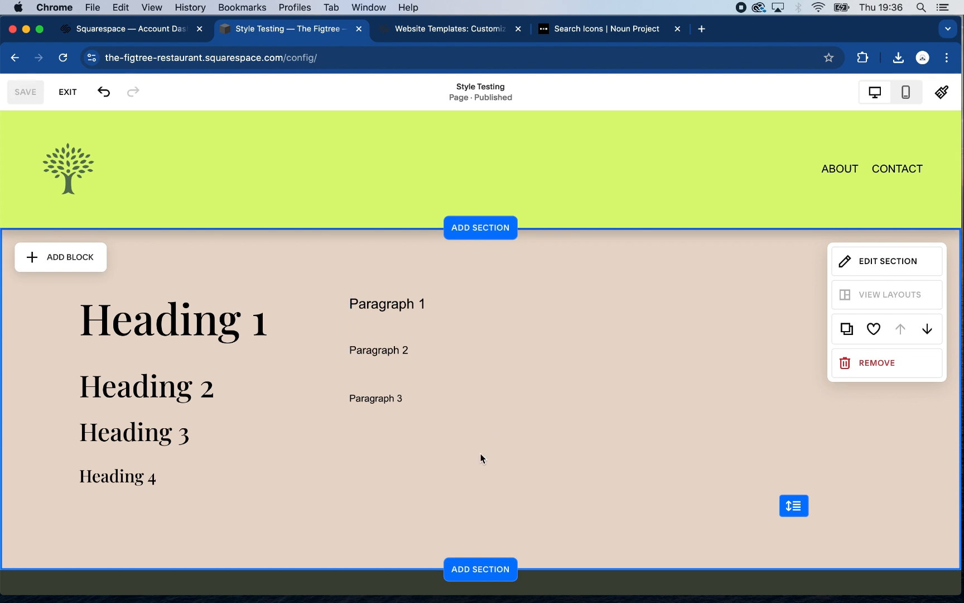
scroll(480, 452, down, 6)
scroll(482, 456, up, 7)
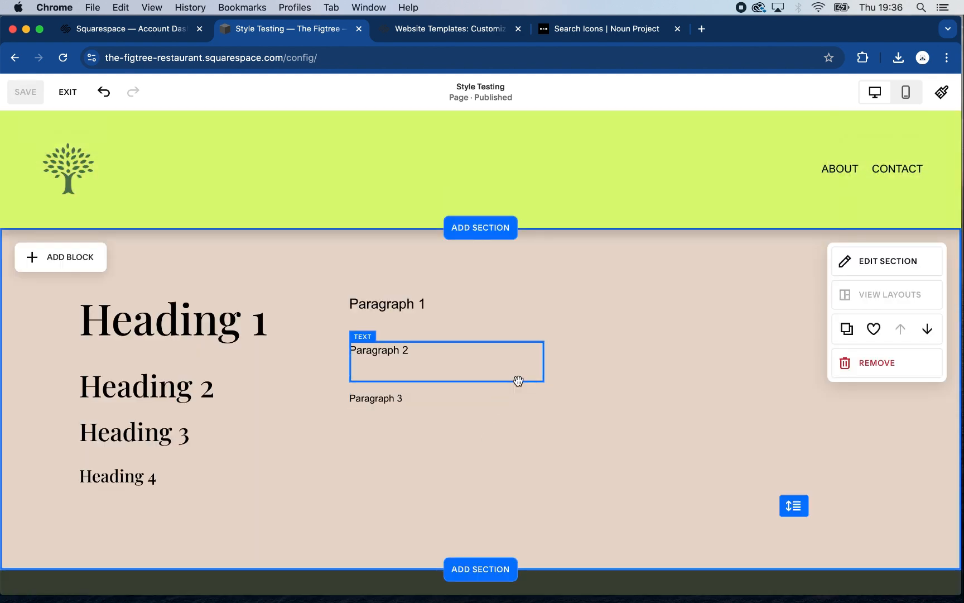
scroll(522, 369, down, 4)
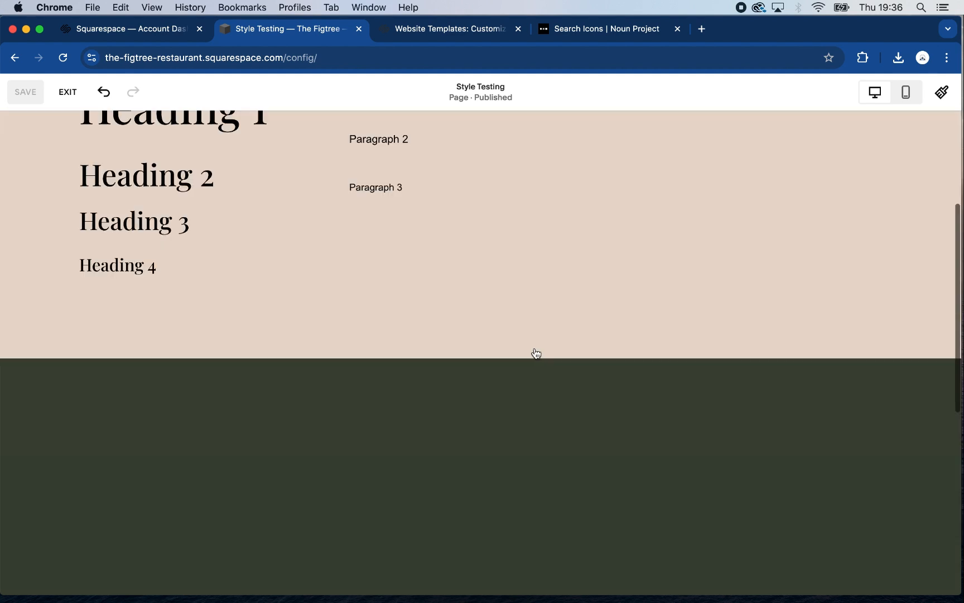
scroll(535, 350, up, 4)
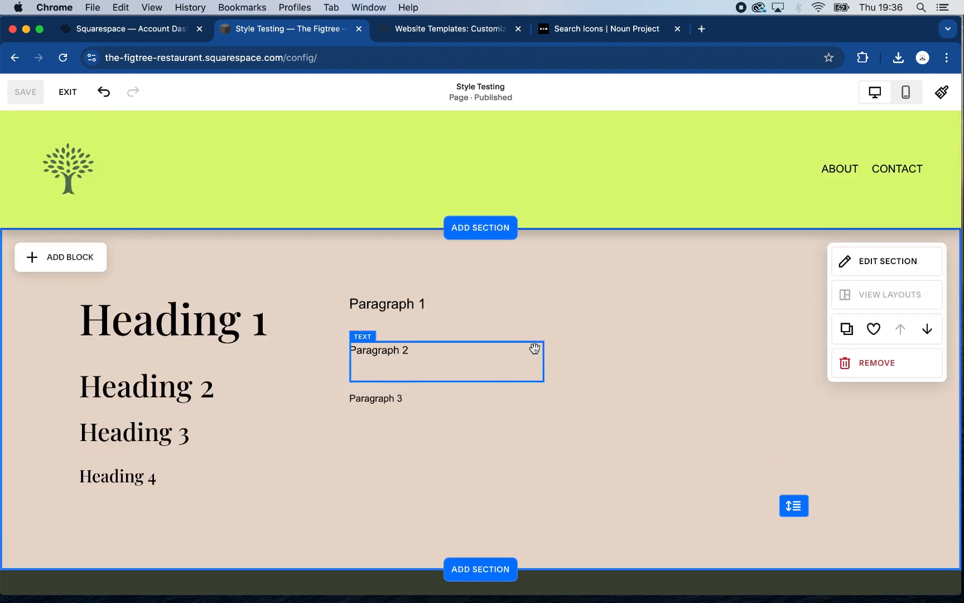